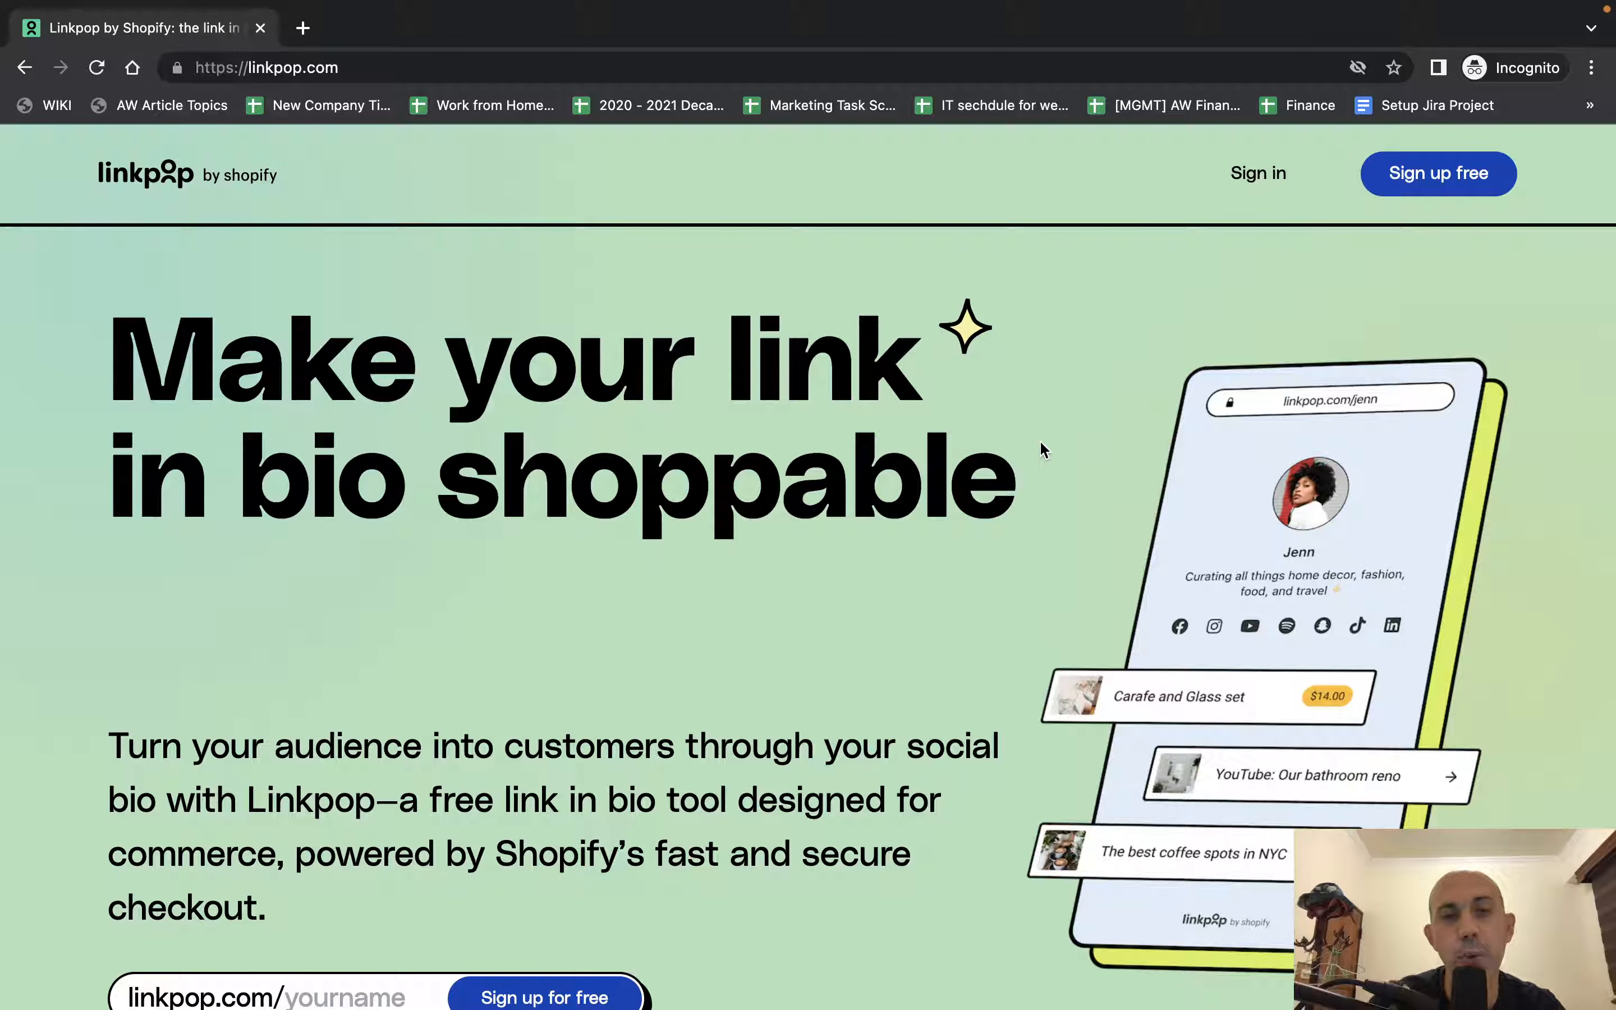
Open the public Linkpop page linkpop.com/mintstory in a new browser tab.
{"action": "left_click", "coordinate": [303, 30]}
{"action": "type", "text": "https://linkpop.com/mintstory"}
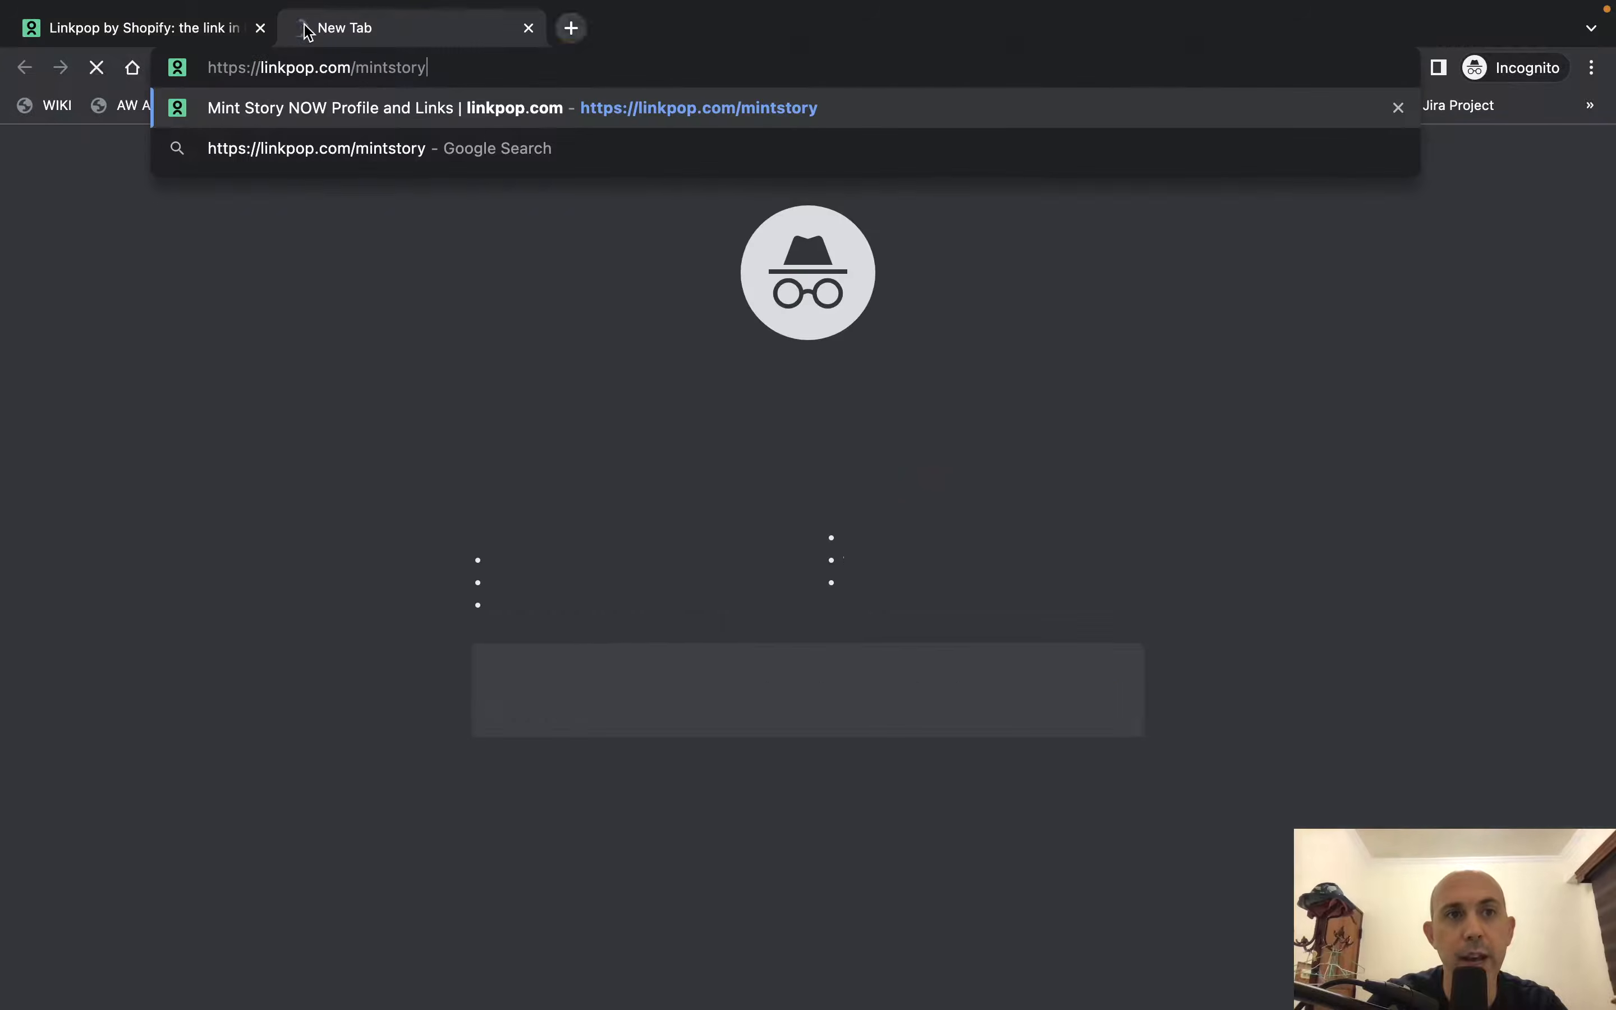
{"action": "left_click_drag", "start_coordinate": [238, 69], "coordinate": [434, 69]}
{"action": "left_click", "coordinate": [329, 69]}
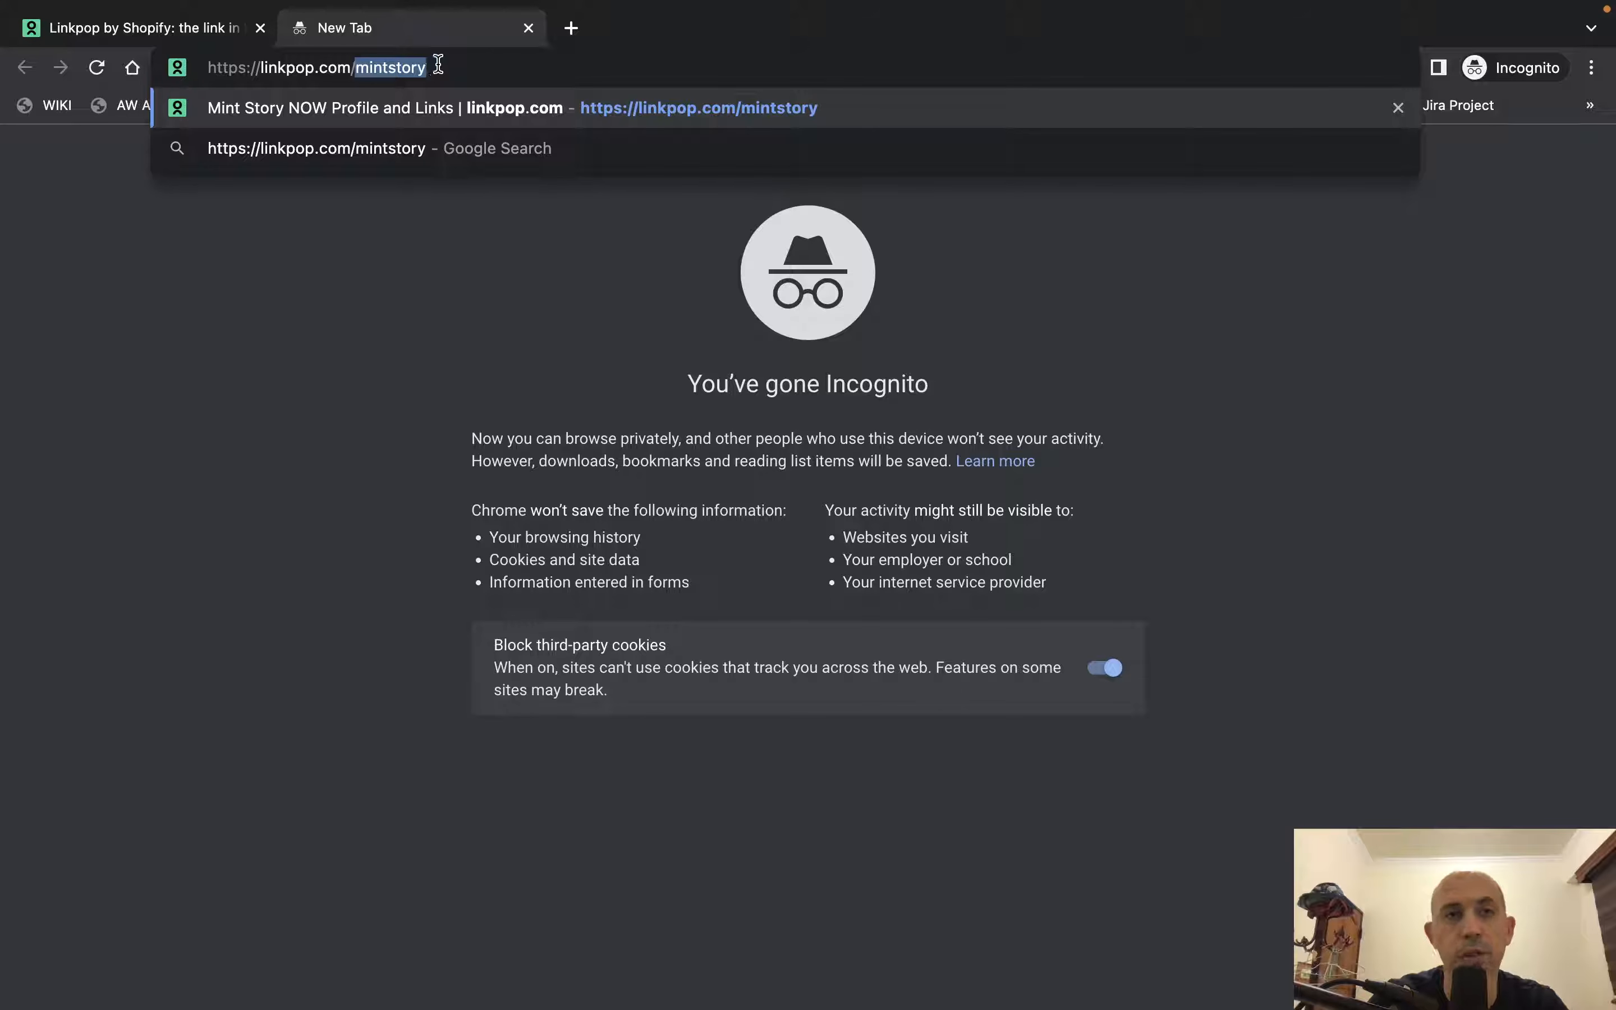
{"action": "left_click", "coordinate": [439, 66]}
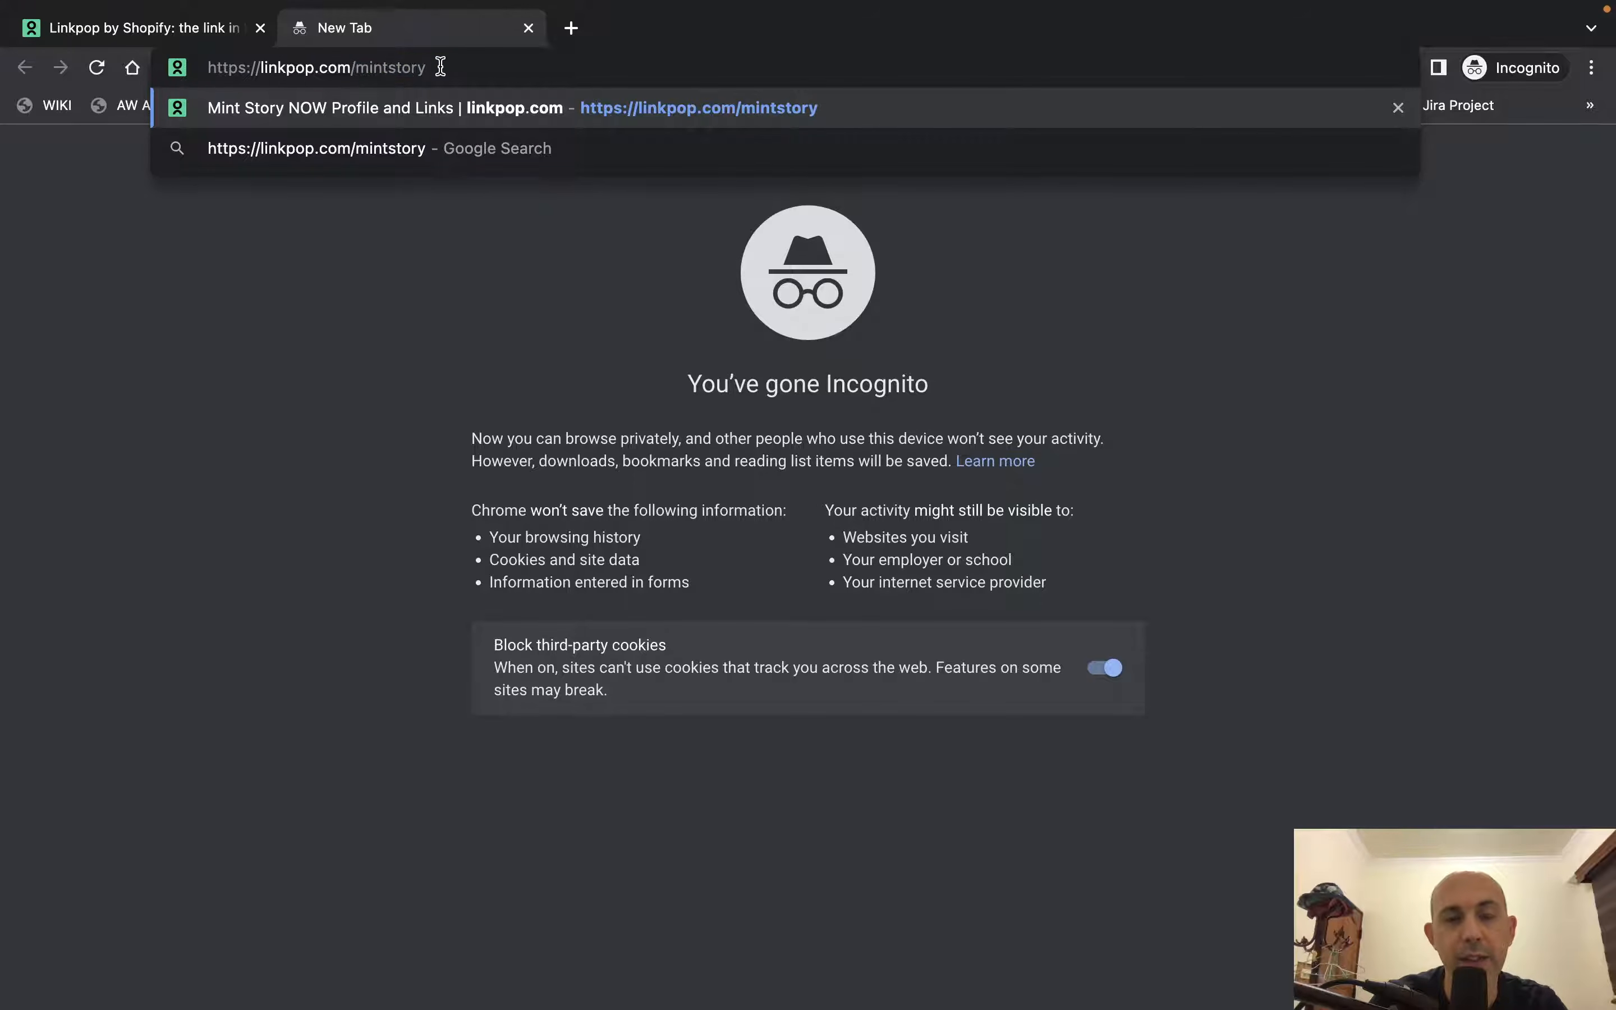
{"action": "key", "text": "Return"}
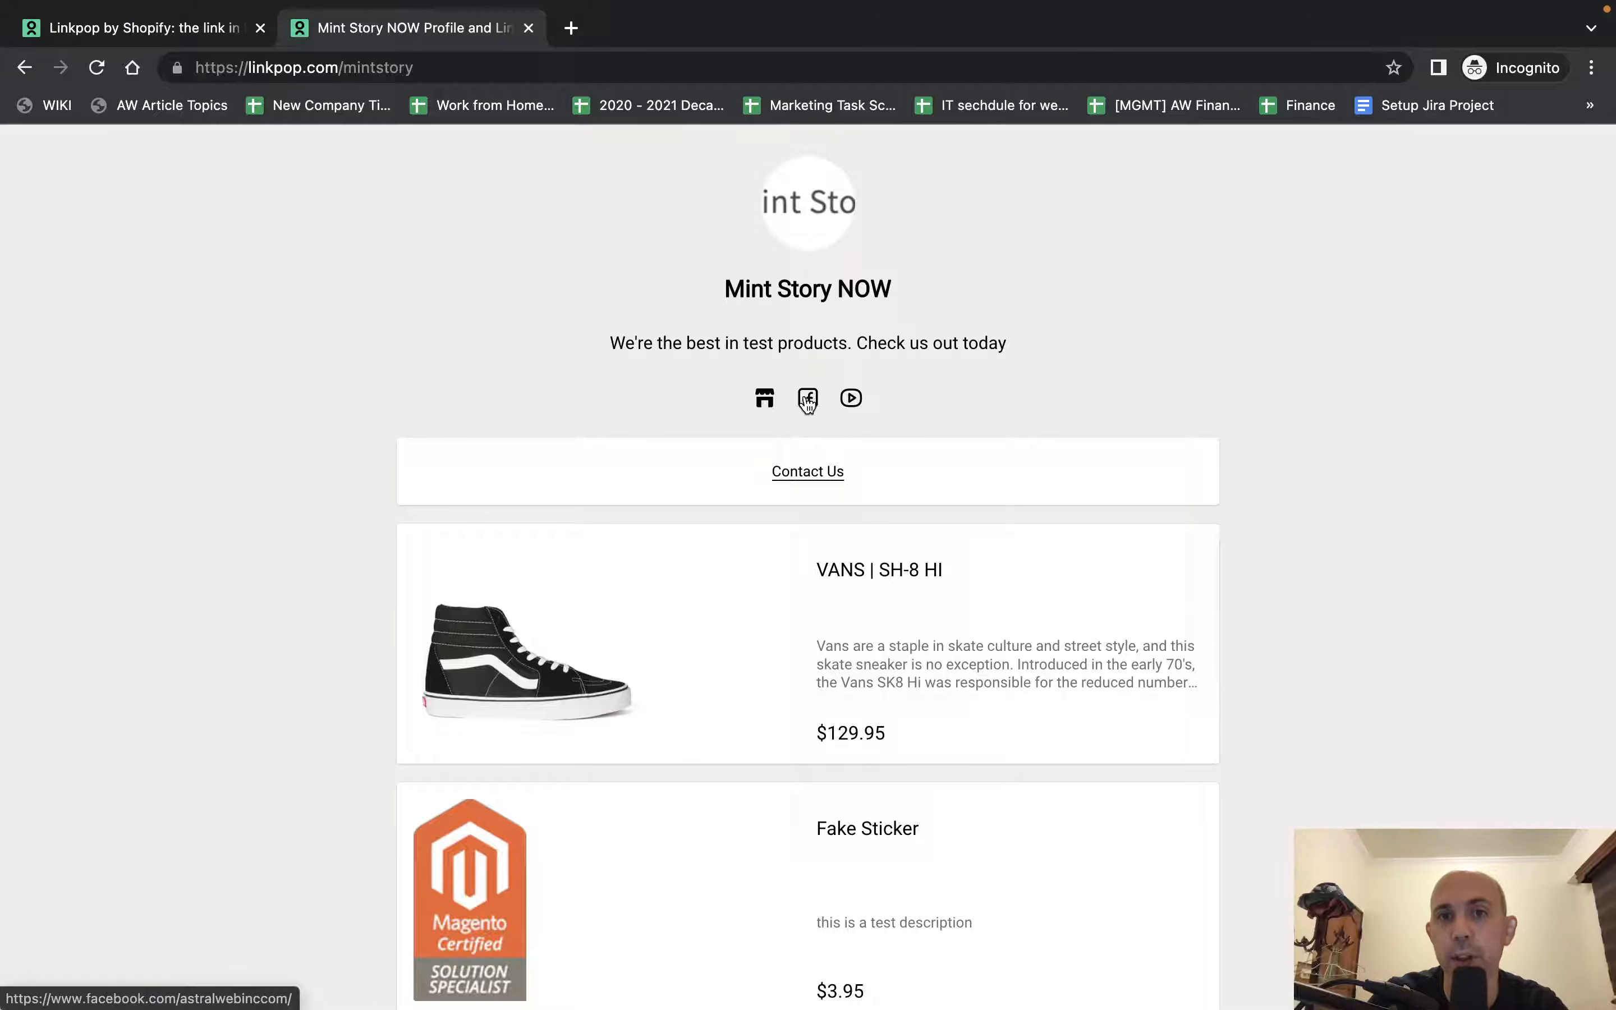
Add the VANS | SH-8 HI sneaker from the Mint Story NOW page to the shopping bag and continue to checkout.
{"action": "scroll", "coordinate": [885, 431], "scroll_direction": "down", "scroll_amount": 2}
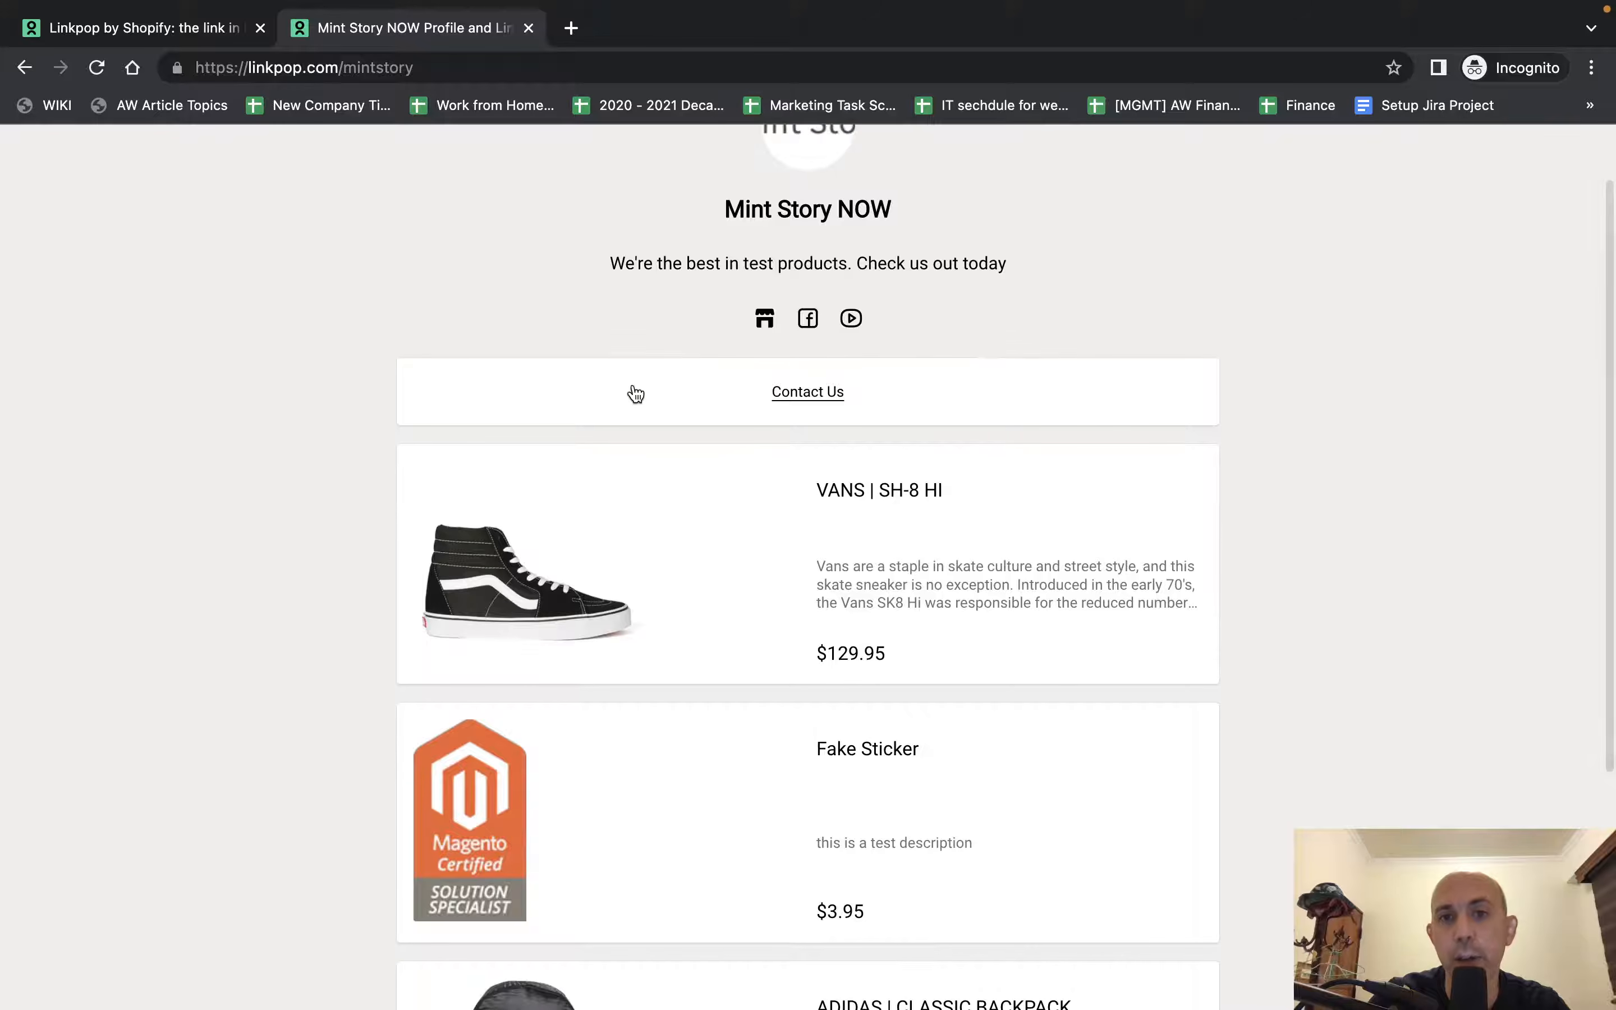
{"action": "scroll", "coordinate": [980, 484], "scroll_direction": "down", "scroll_amount": 3}
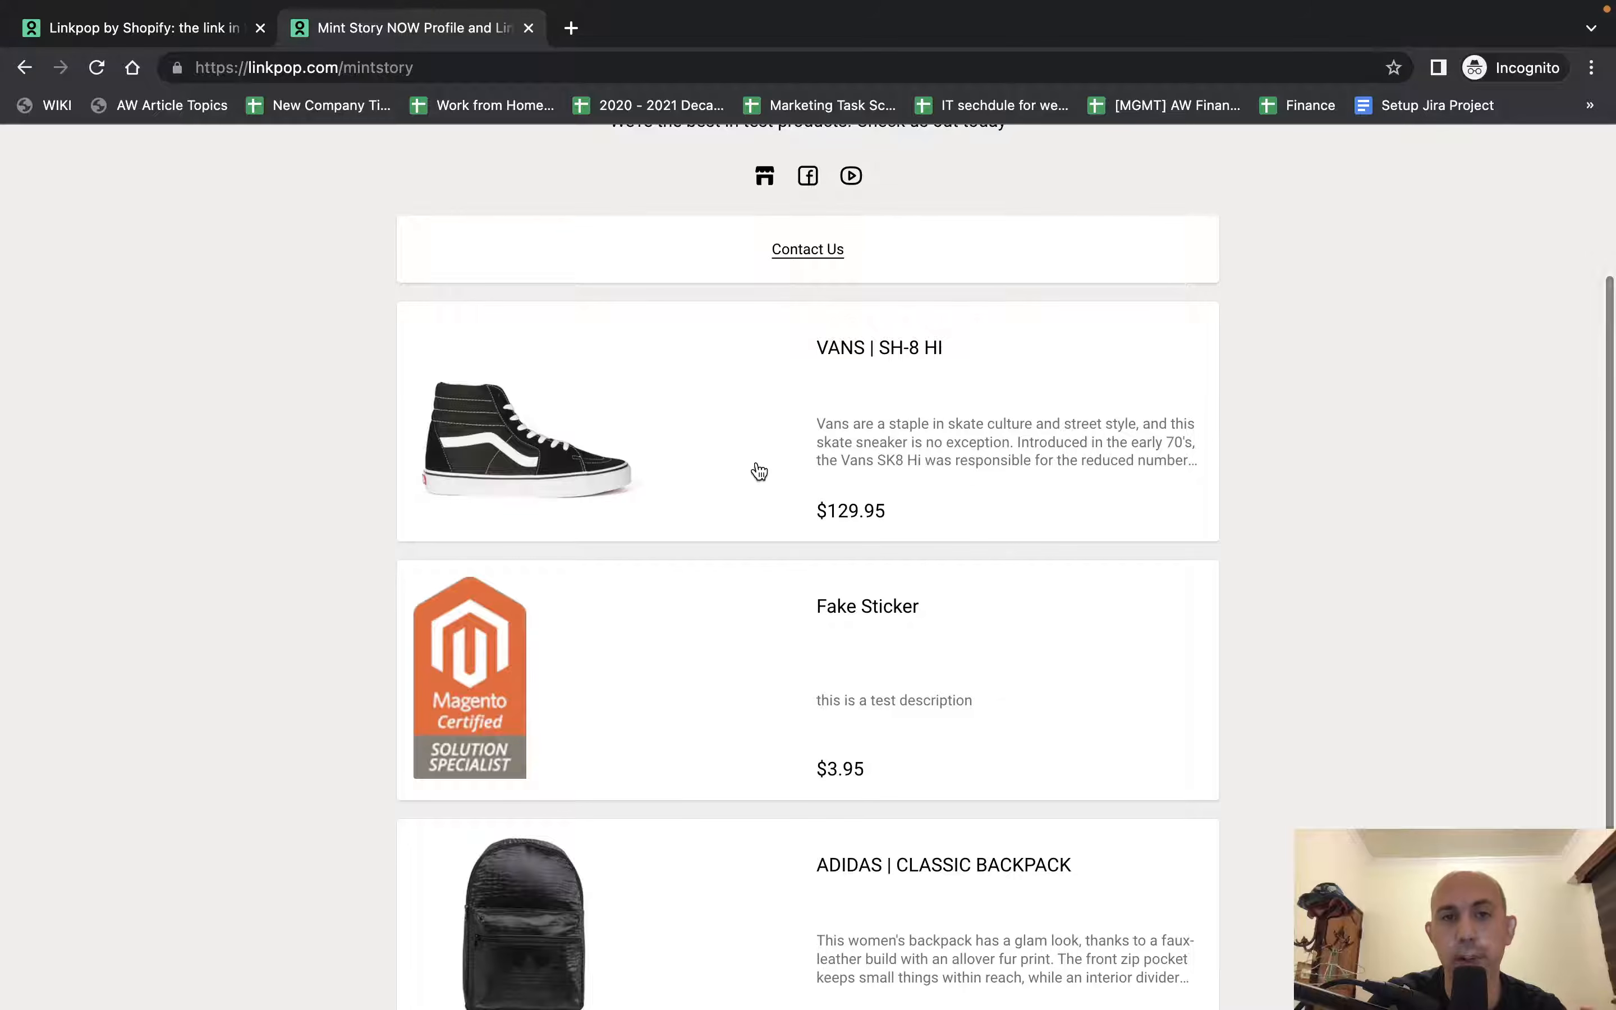
{"action": "scroll", "coordinate": [934, 459], "scroll_direction": "down", "scroll_amount": 3}
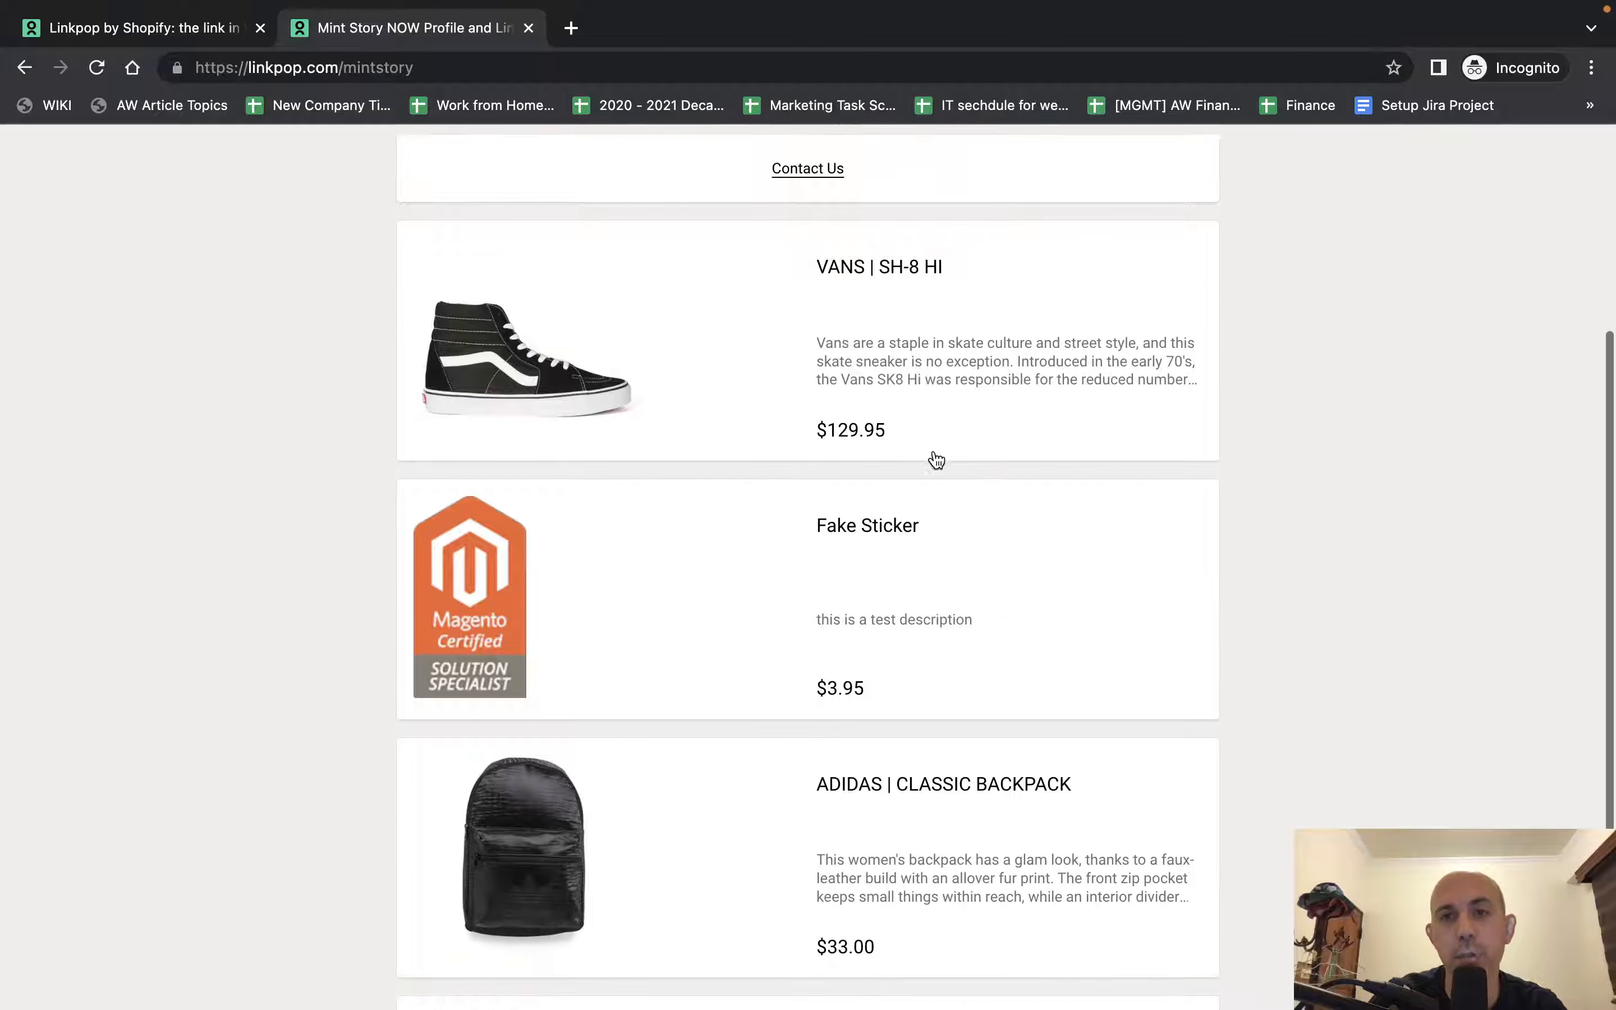
{"action": "left_click", "coordinate": [565, 308]}
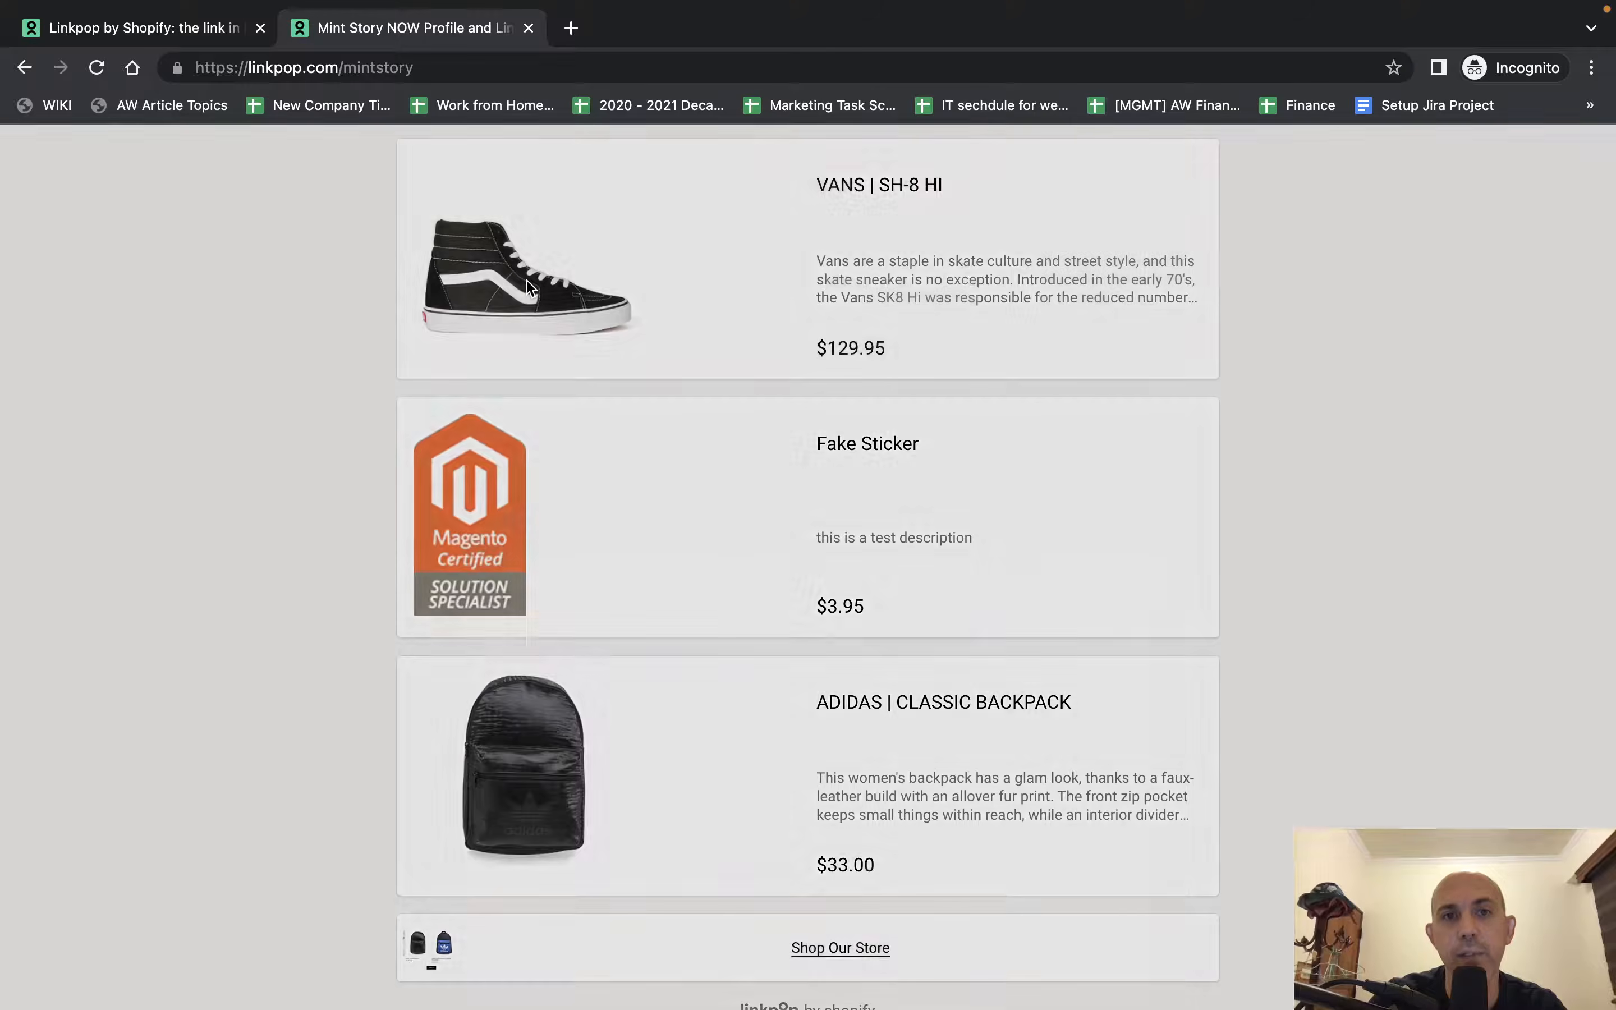
{"action": "left_click", "coordinate": [983, 629]}
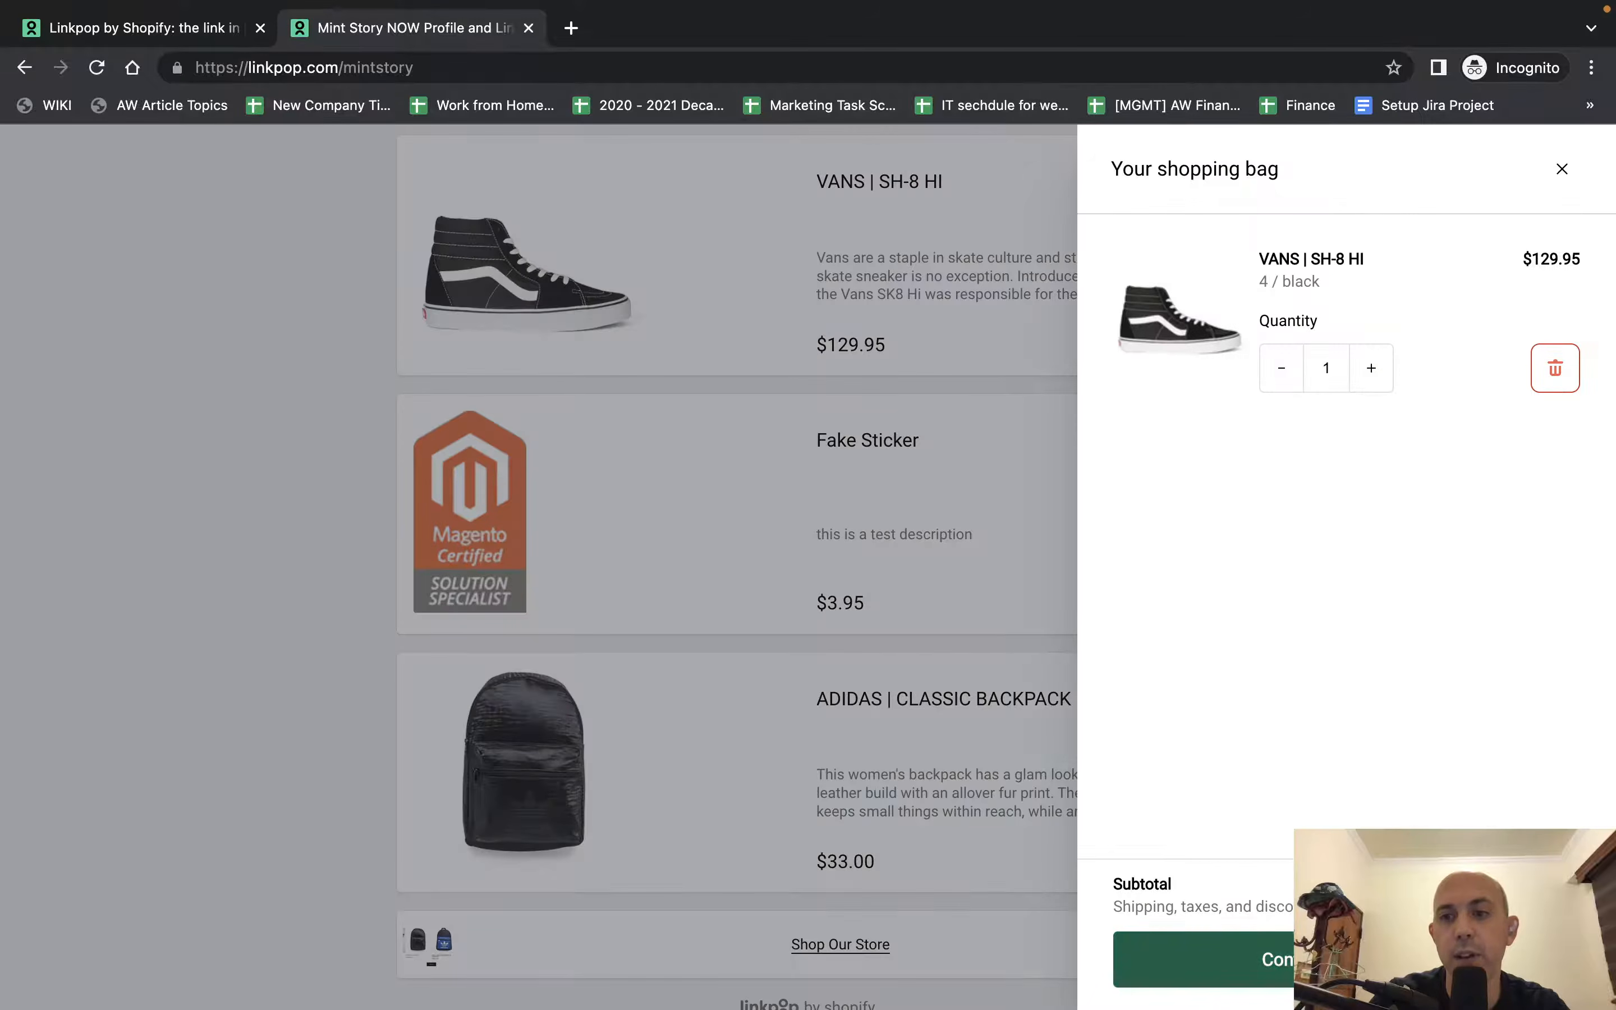
{"action": "left_click", "coordinate": [1346, 959]}
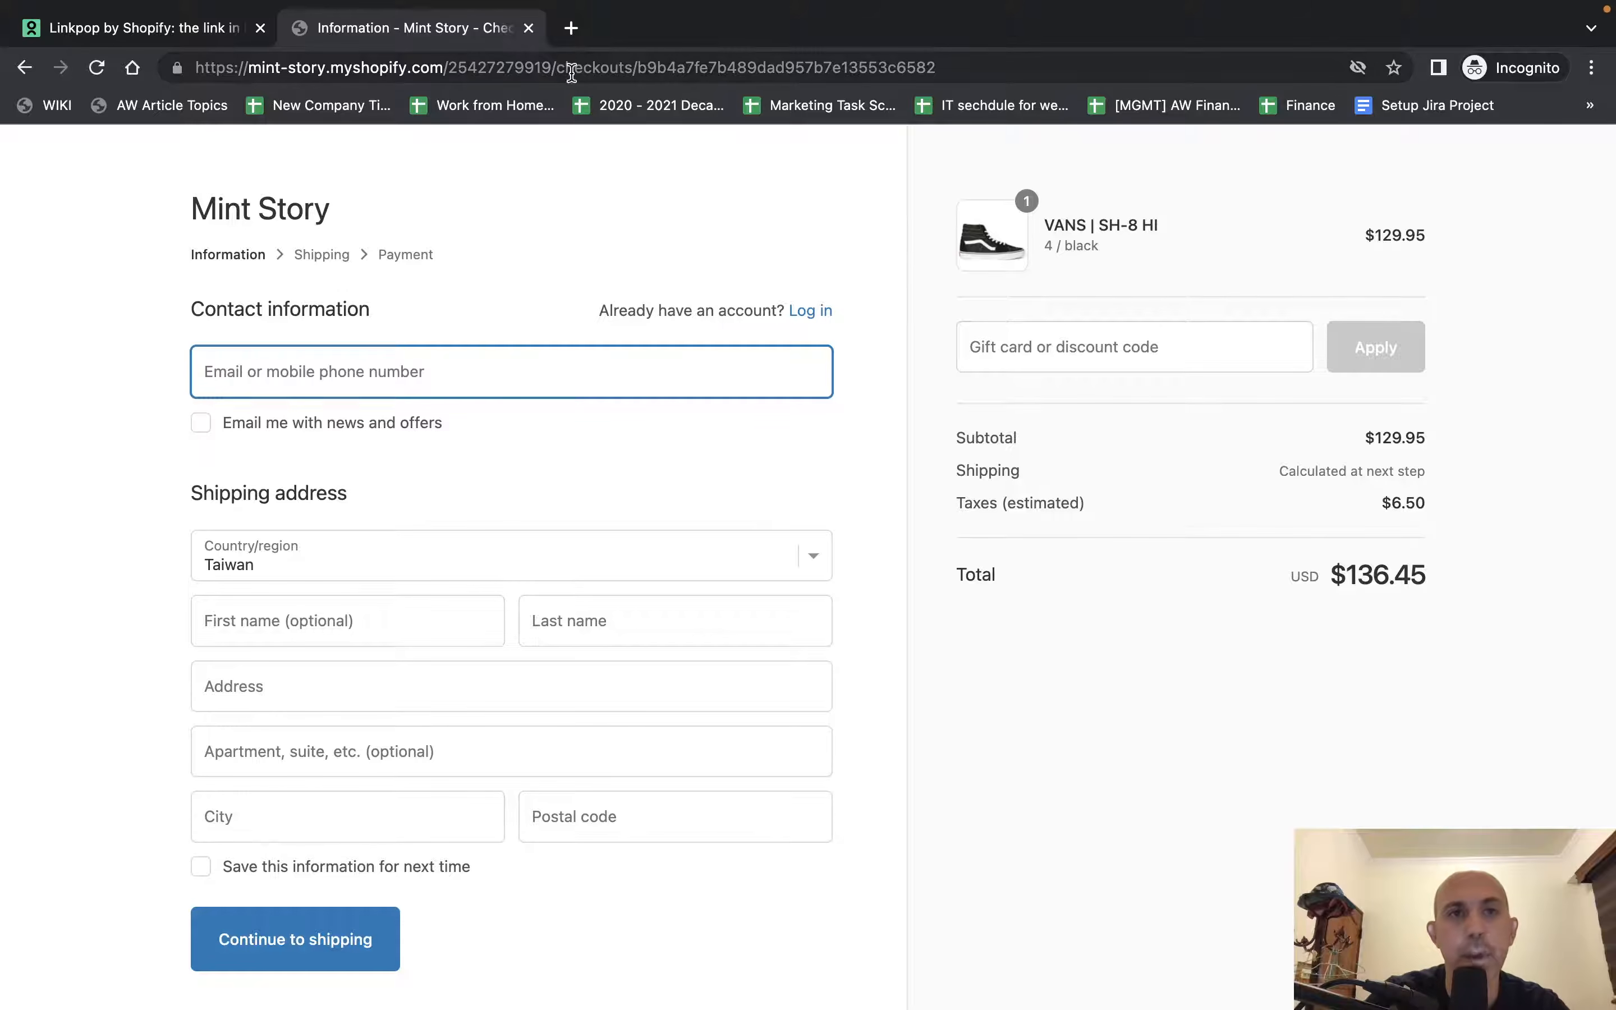
Close the checkout and Twitter pages and return from Linkpop Analytics to the Mint Story NOW dashboard.
{"action": "left_click", "coordinate": [529, 28]}
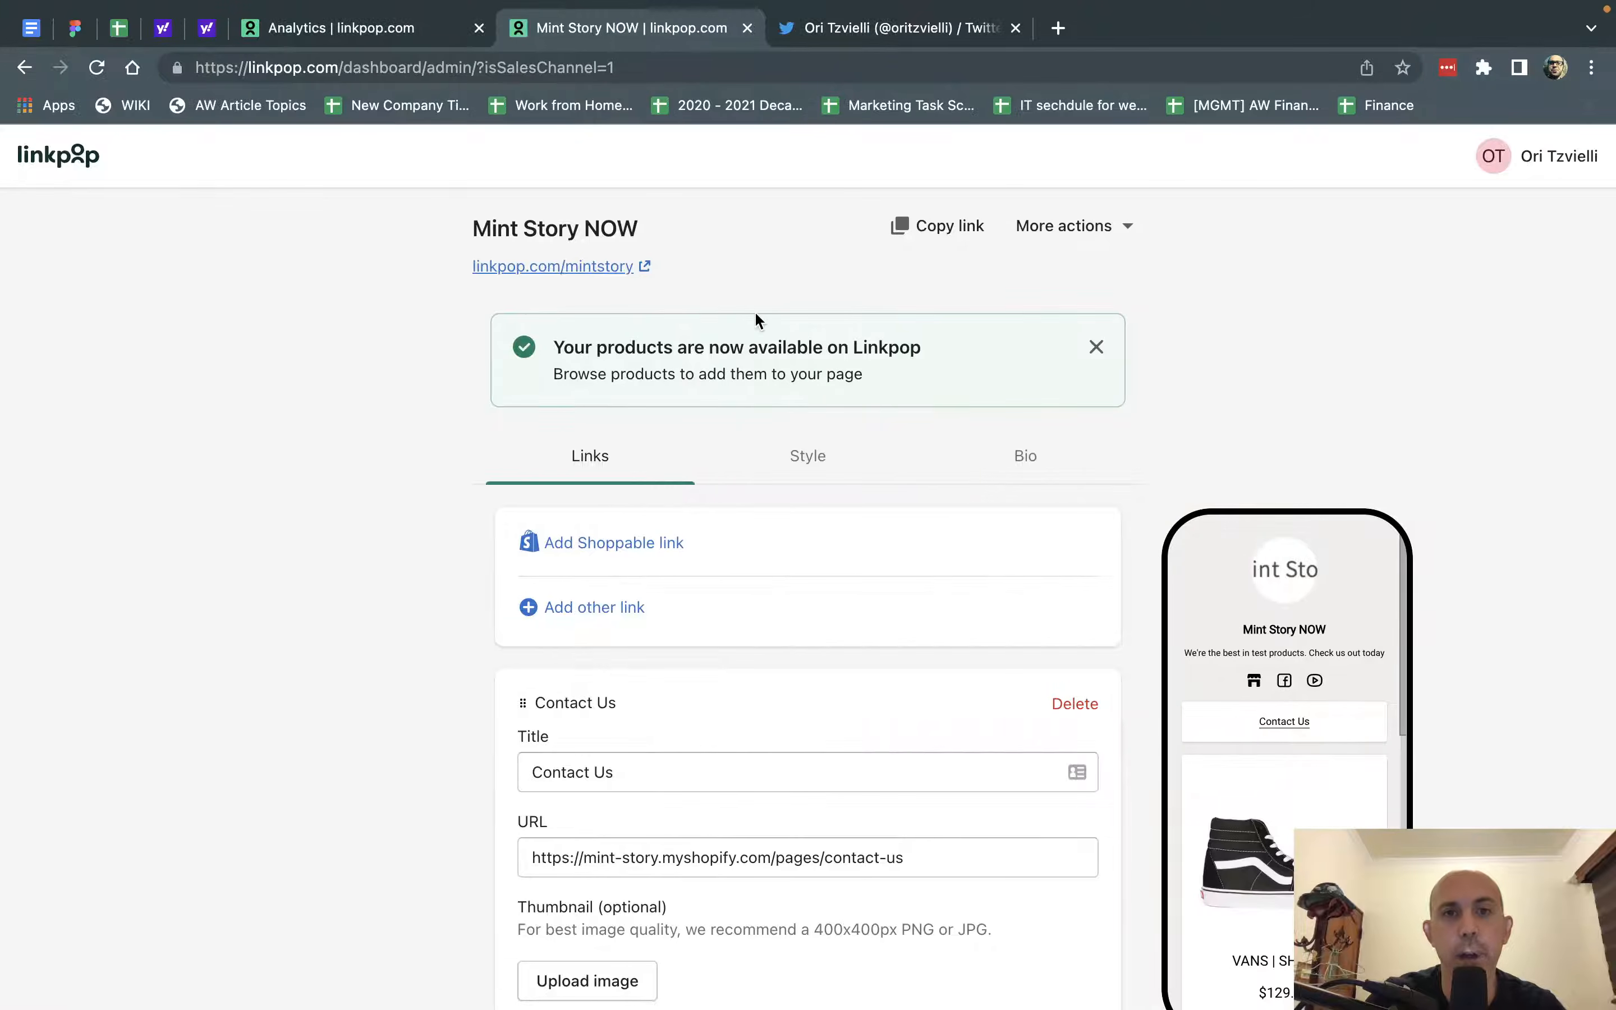
{"action": "left_click", "coordinate": [858, 28]}
{"action": "left_click", "coordinate": [372, 27]}
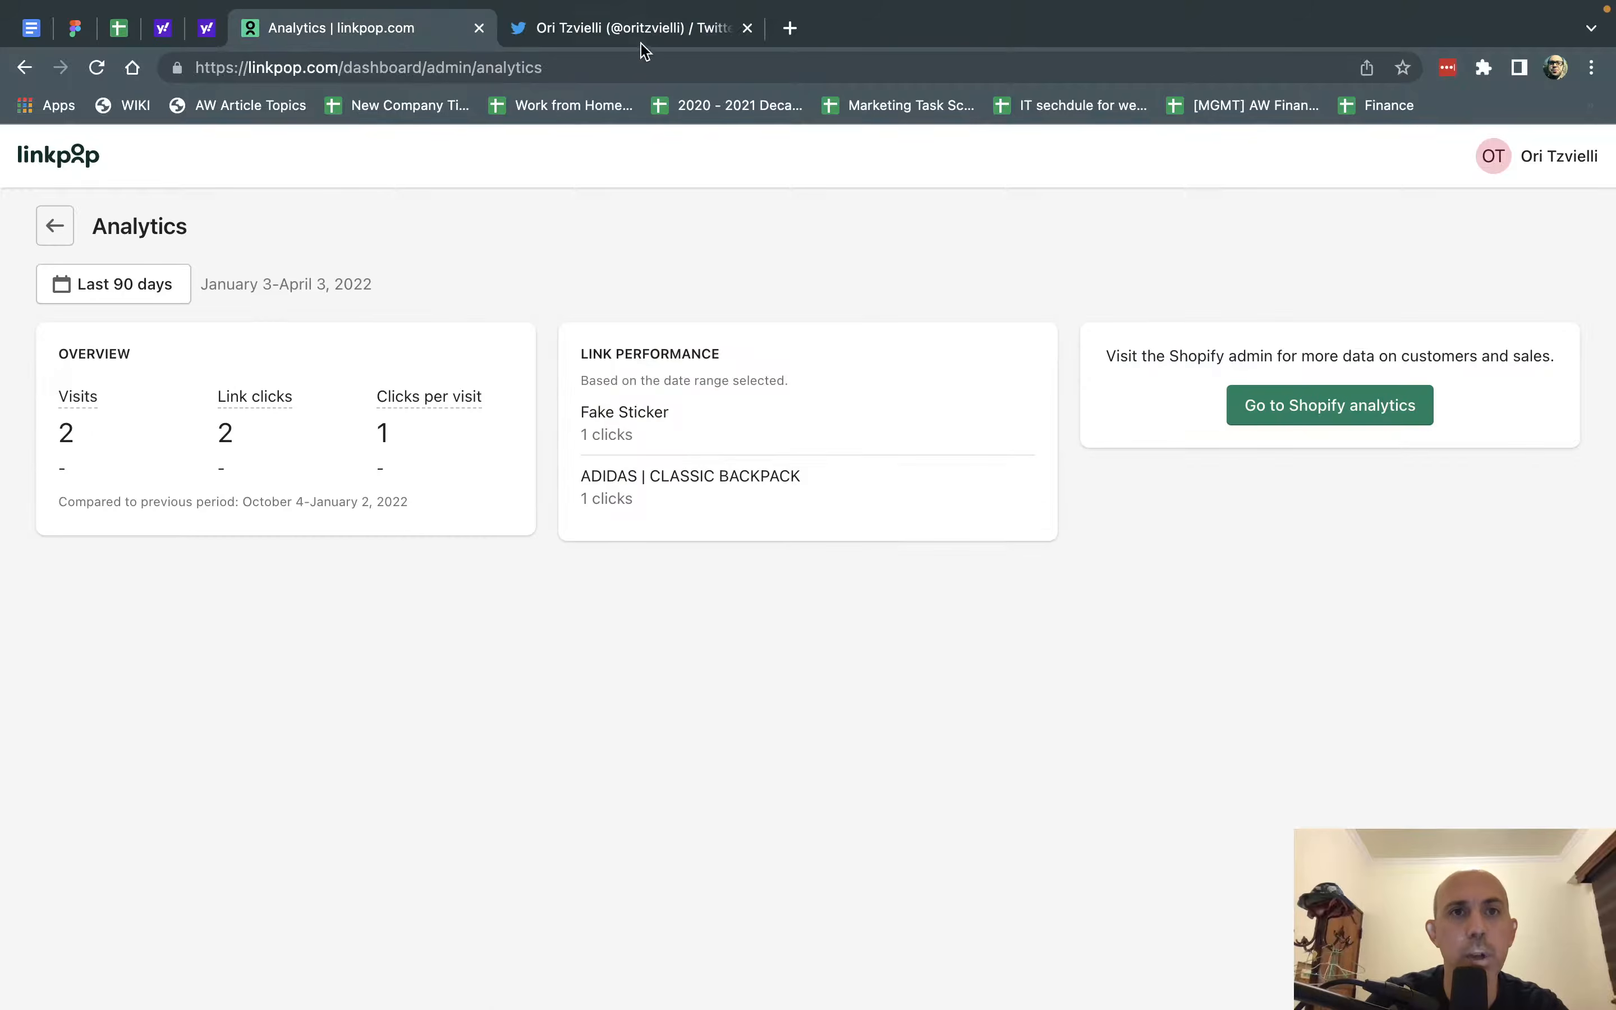
{"action": "left_click", "coordinate": [747, 28]}
{"action": "left_click", "coordinate": [56, 225]}
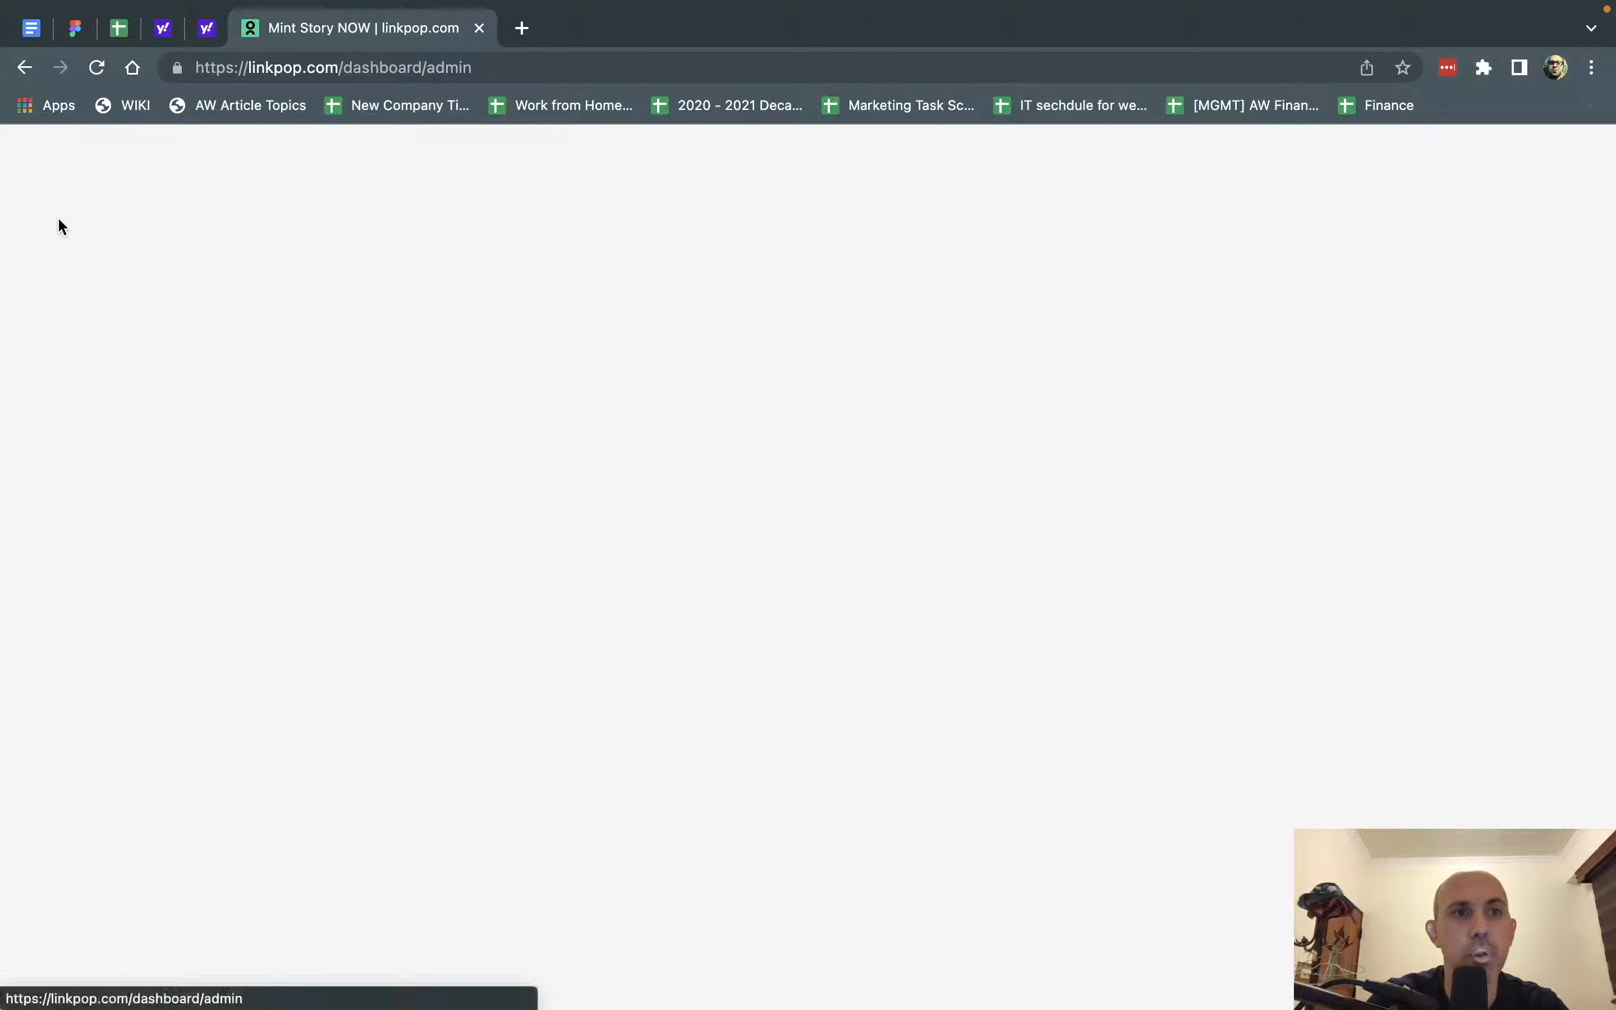
Load the store's Shopify admin at mint-story.myshopify.com/admin/.
{"action": "left_click", "coordinate": [389, 68]}
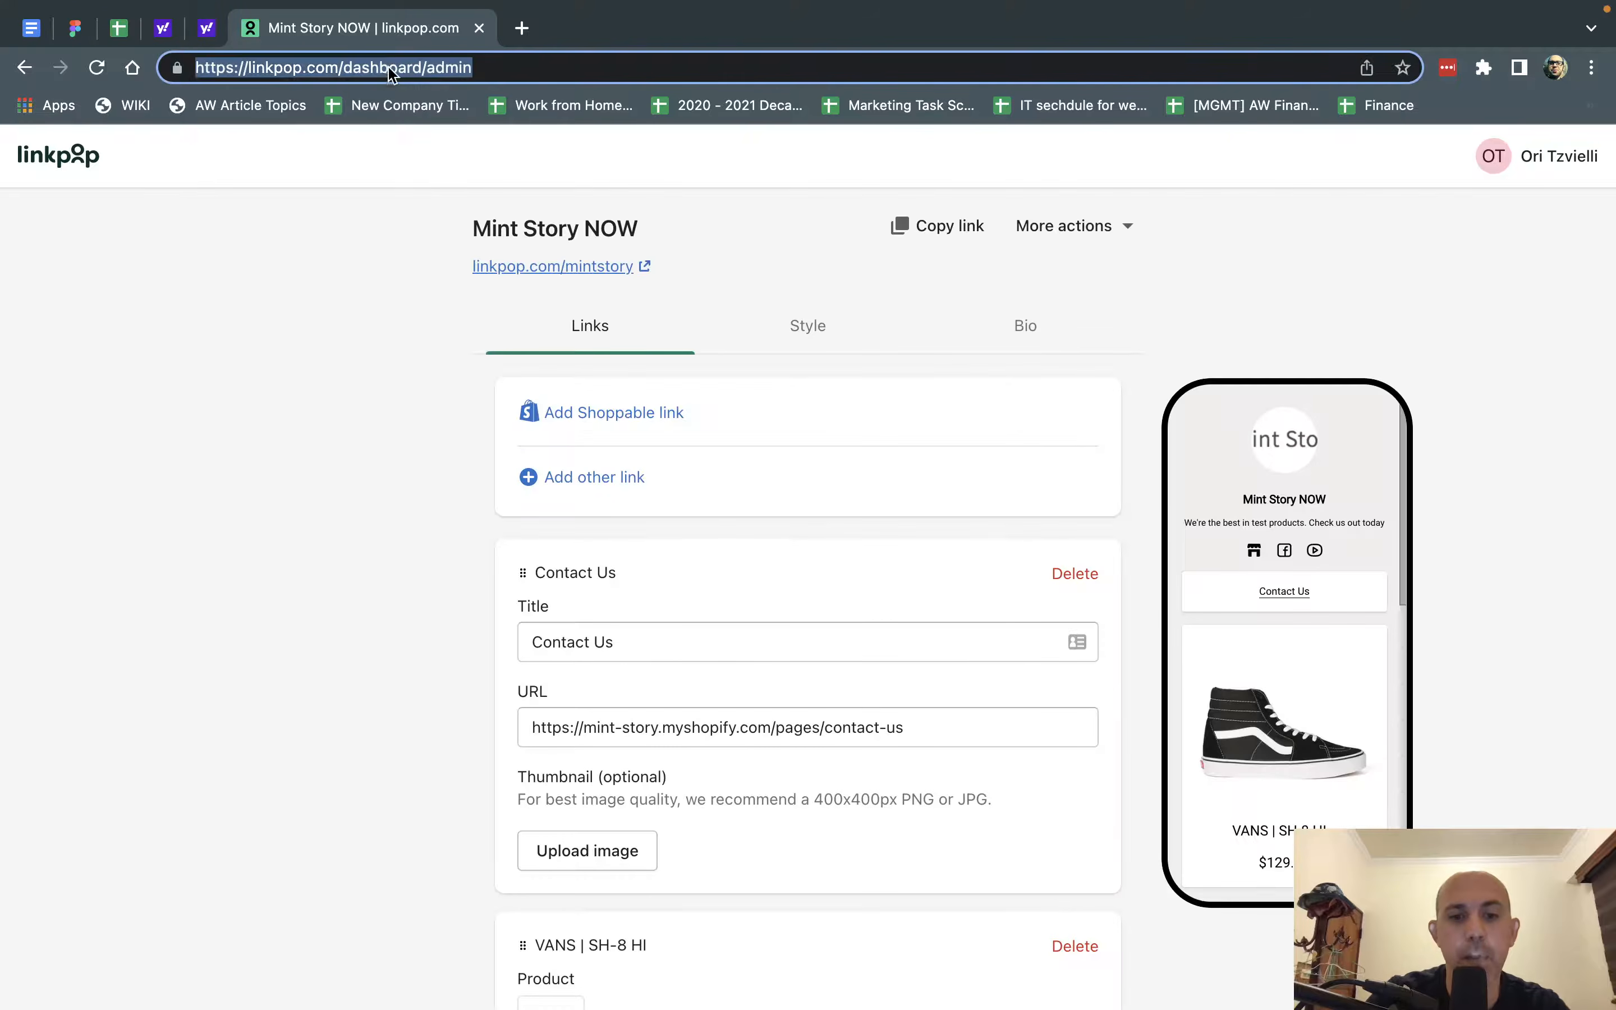
{"action": "key", "text": "BackSpace"}
{"action": "type", "text": "mint-story.myshopify.com/admin"}
{"action": "key", "text": "Return"}
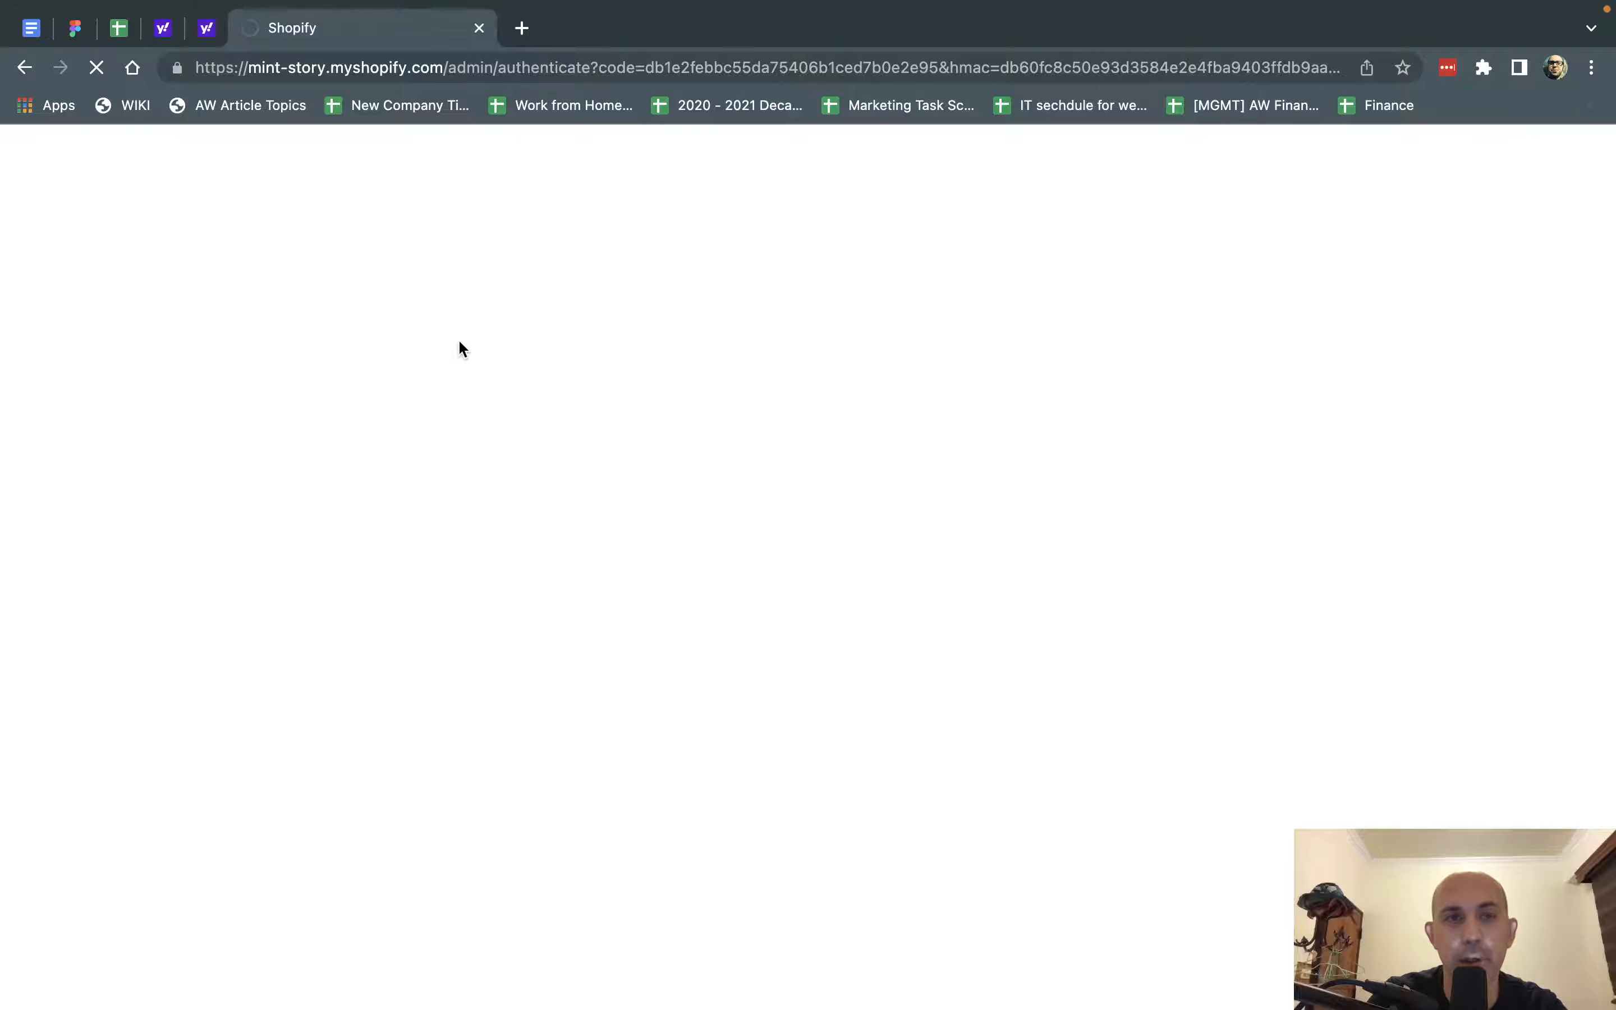
{"action": "left_click_drag", "start_coordinate": [499, 66], "coordinate": [1392, 151]}
{"action": "key", "text": "BackSpace"}
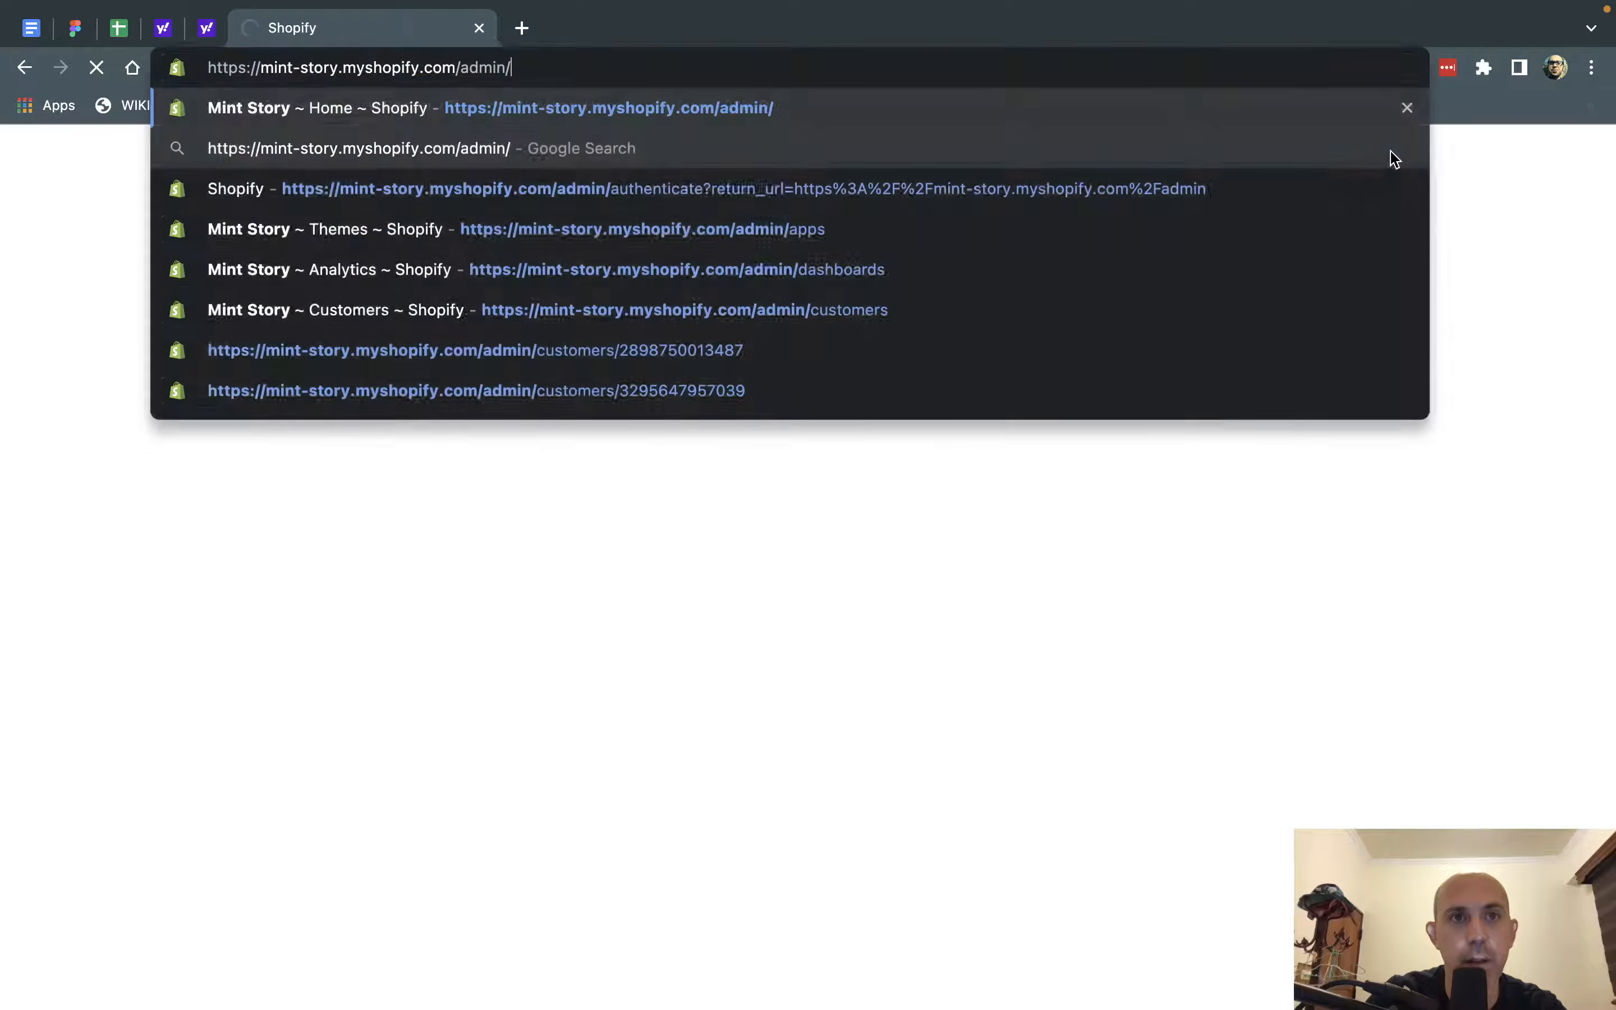
{"action": "key", "text": "Return"}
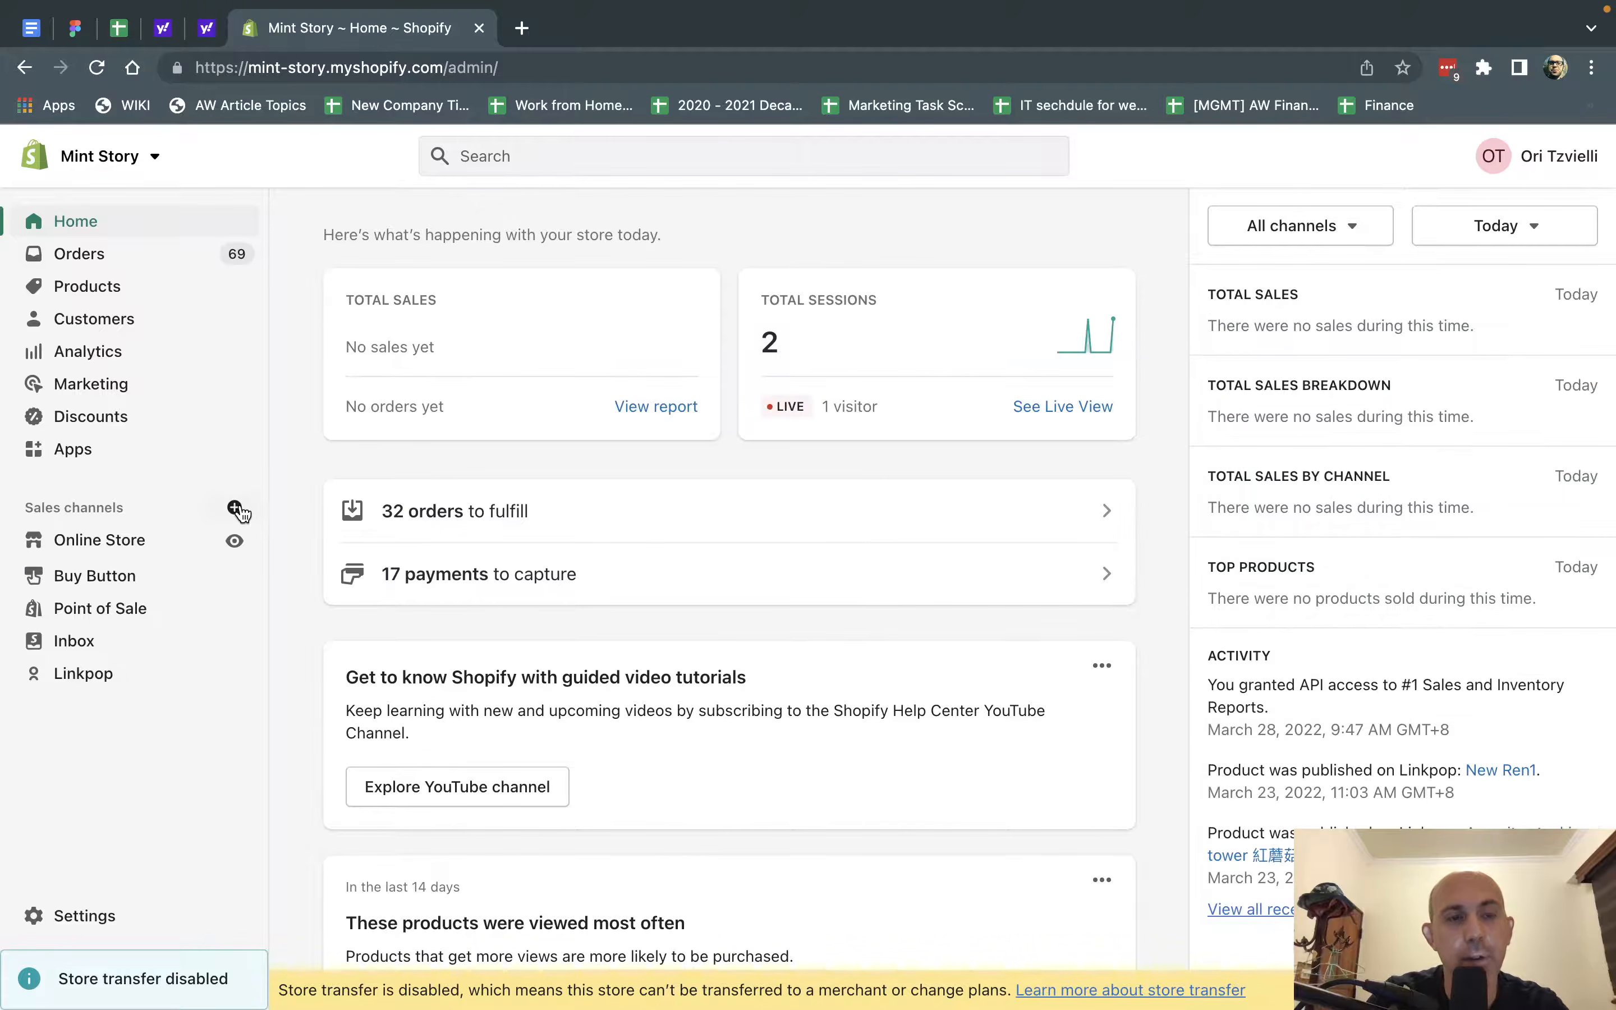
View where sales channels are added, then open the Linkpop channel and go to its page editor.
{"action": "left_click", "coordinate": [234, 509]}
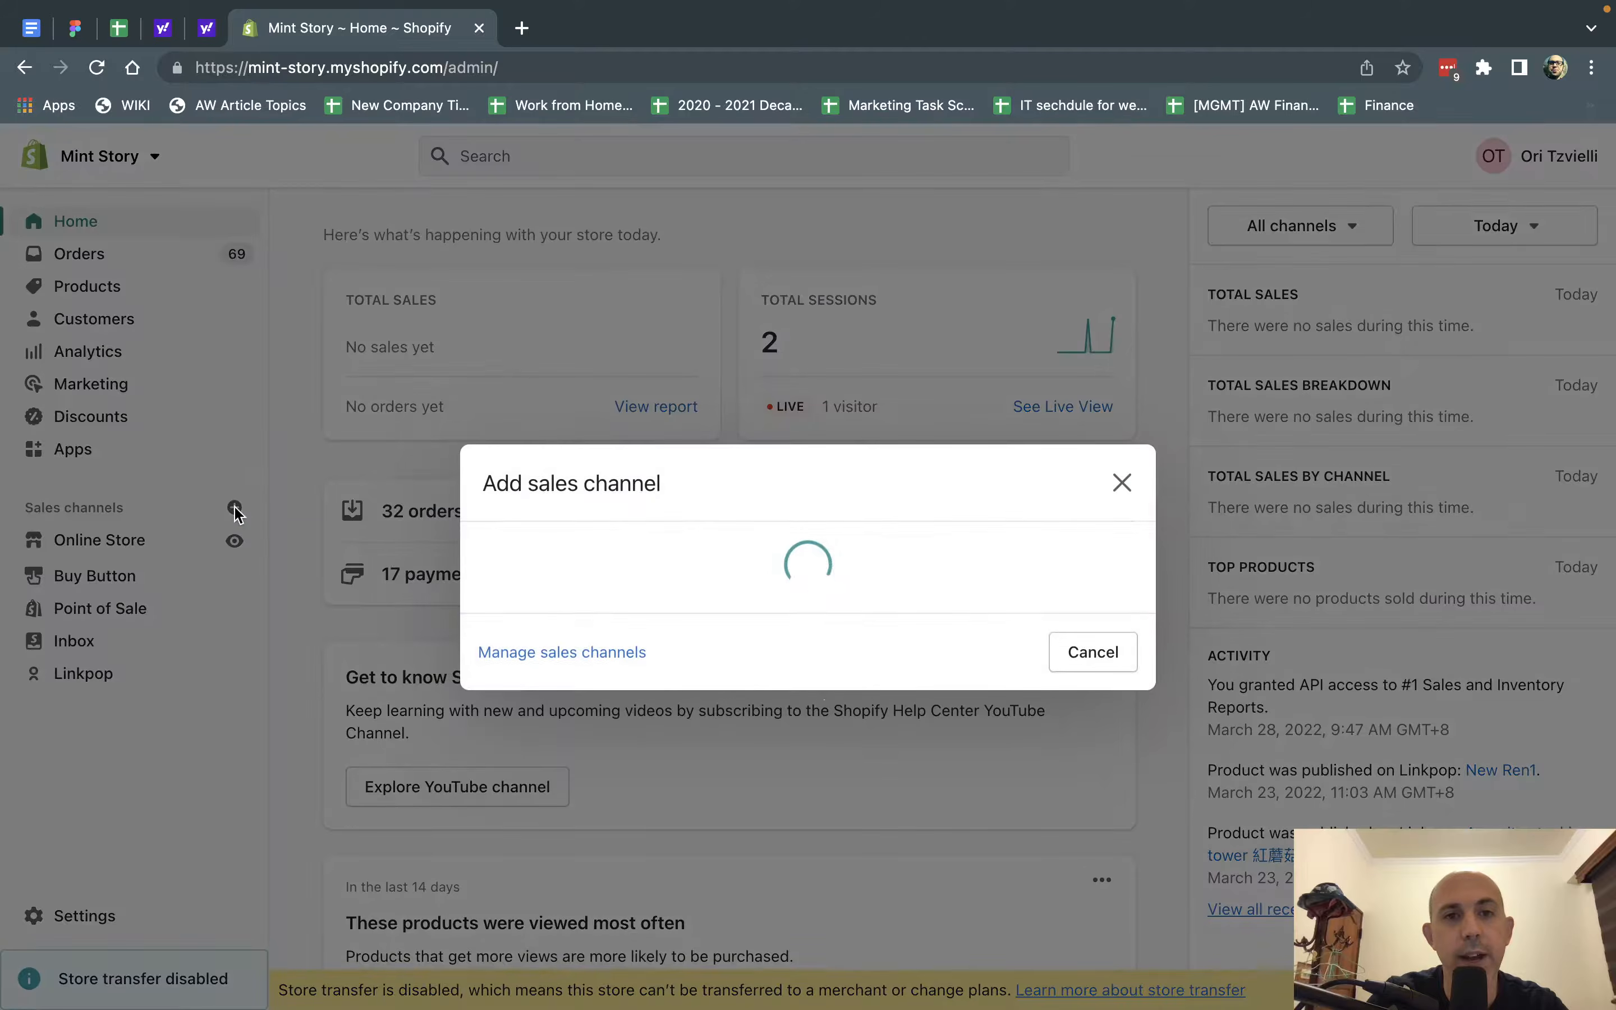
{"action": "key", "text": "Escape"}
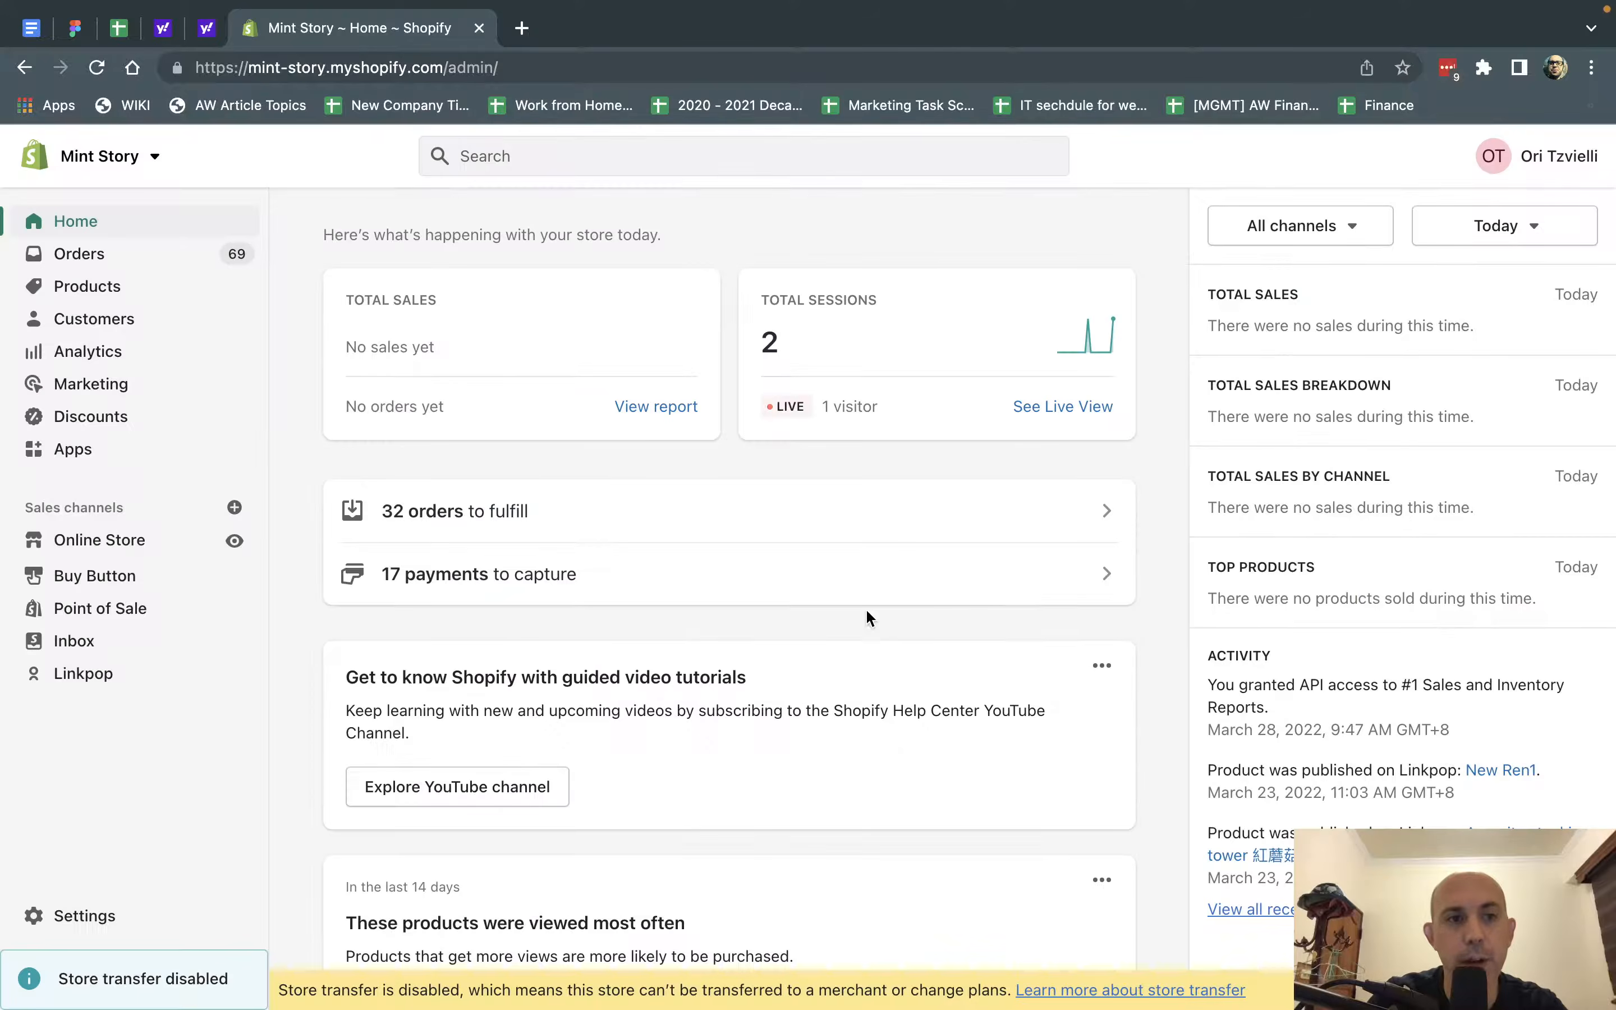
{"action": "left_click", "coordinate": [114, 676]}
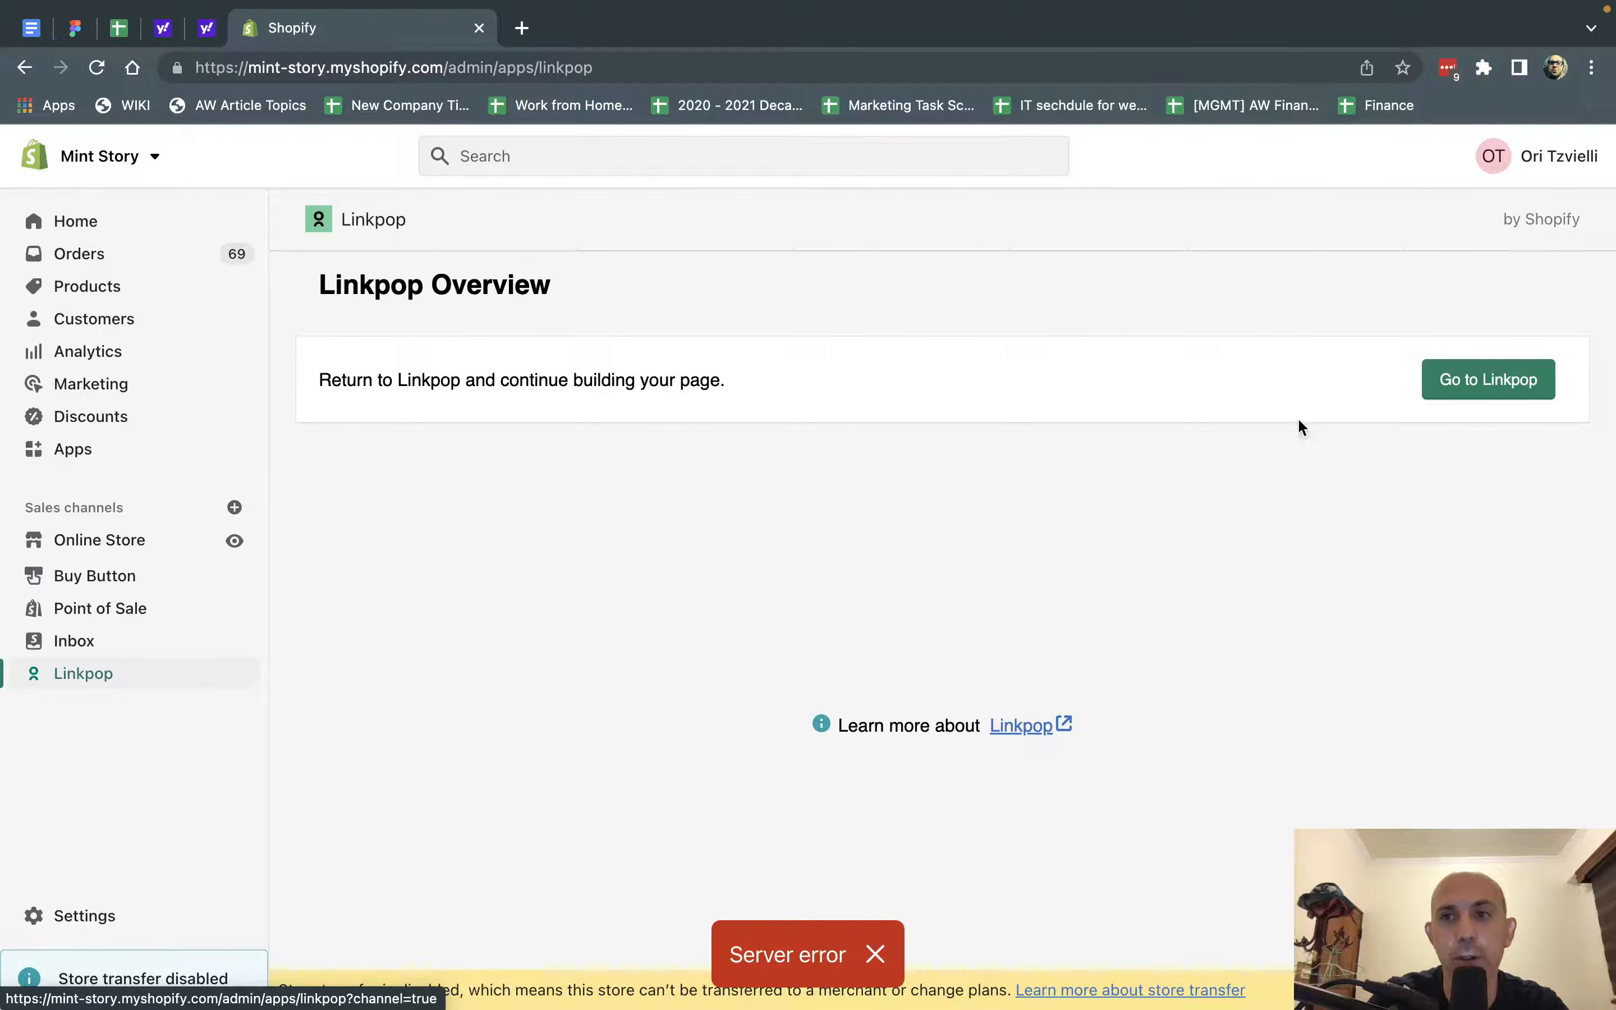
{"action": "left_click", "coordinate": [1497, 385]}
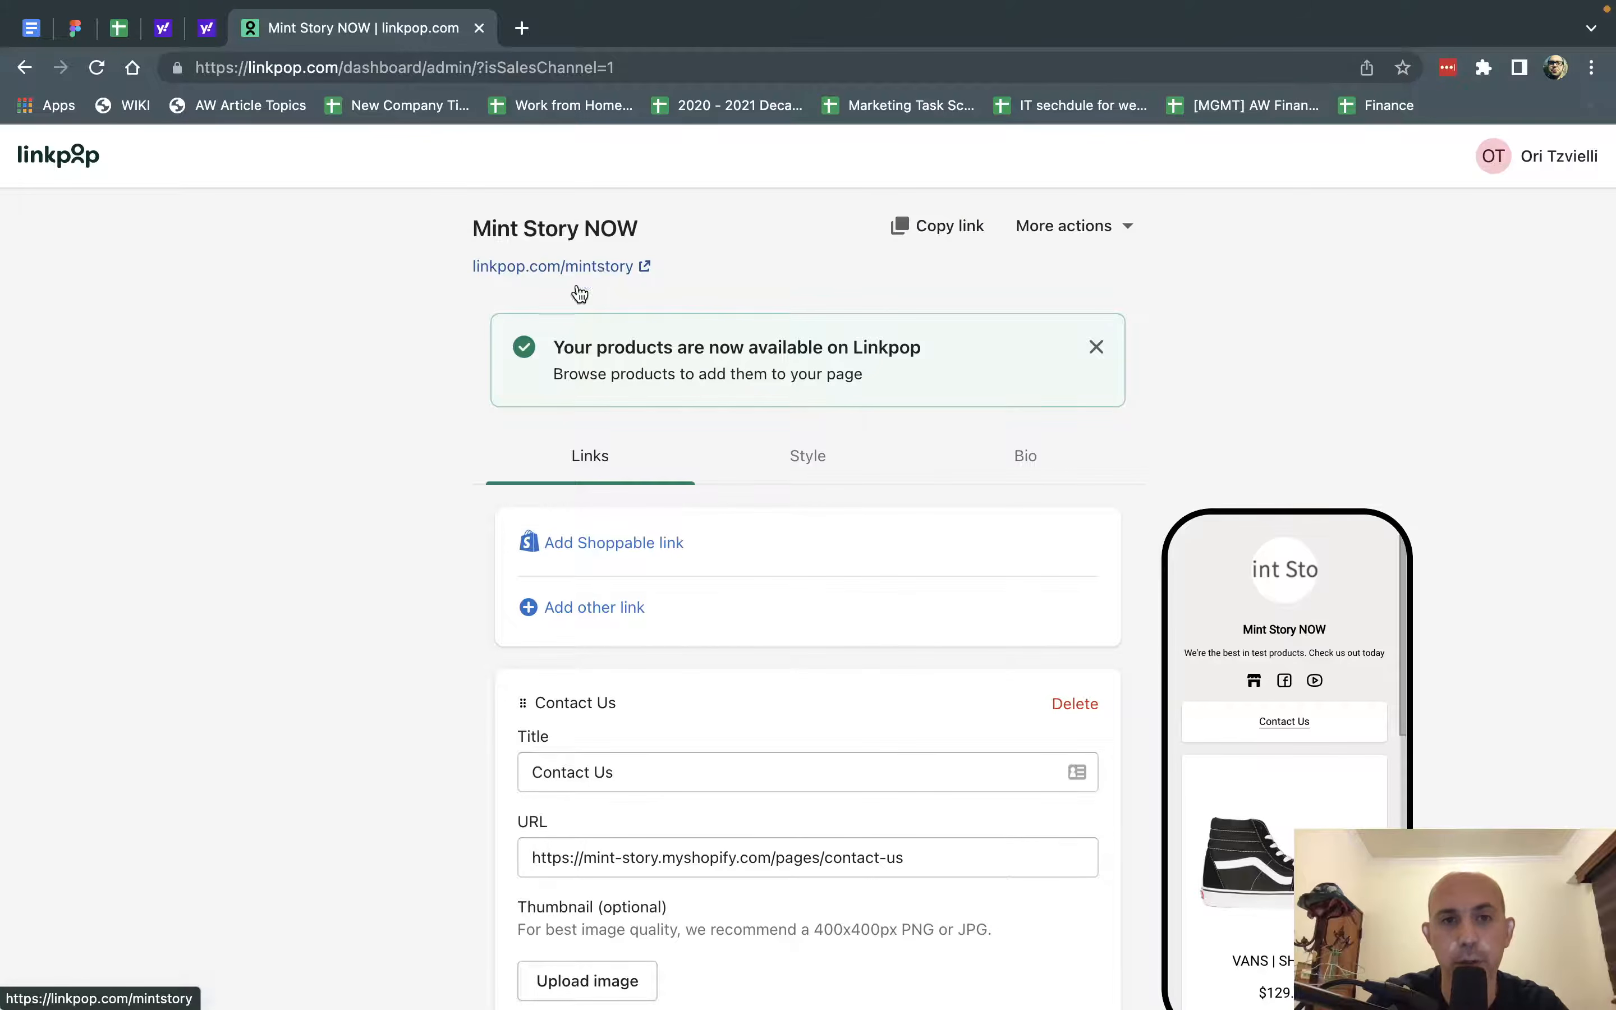
Review the page's links and its Bio settings, including profile URL, photo, name, description and social media handles.
{"action": "scroll", "coordinate": [317, 517], "scroll_direction": "down", "scroll_amount": 3}
{"action": "scroll", "coordinate": [314, 509], "scroll_direction": "up", "scroll_amount": 1}
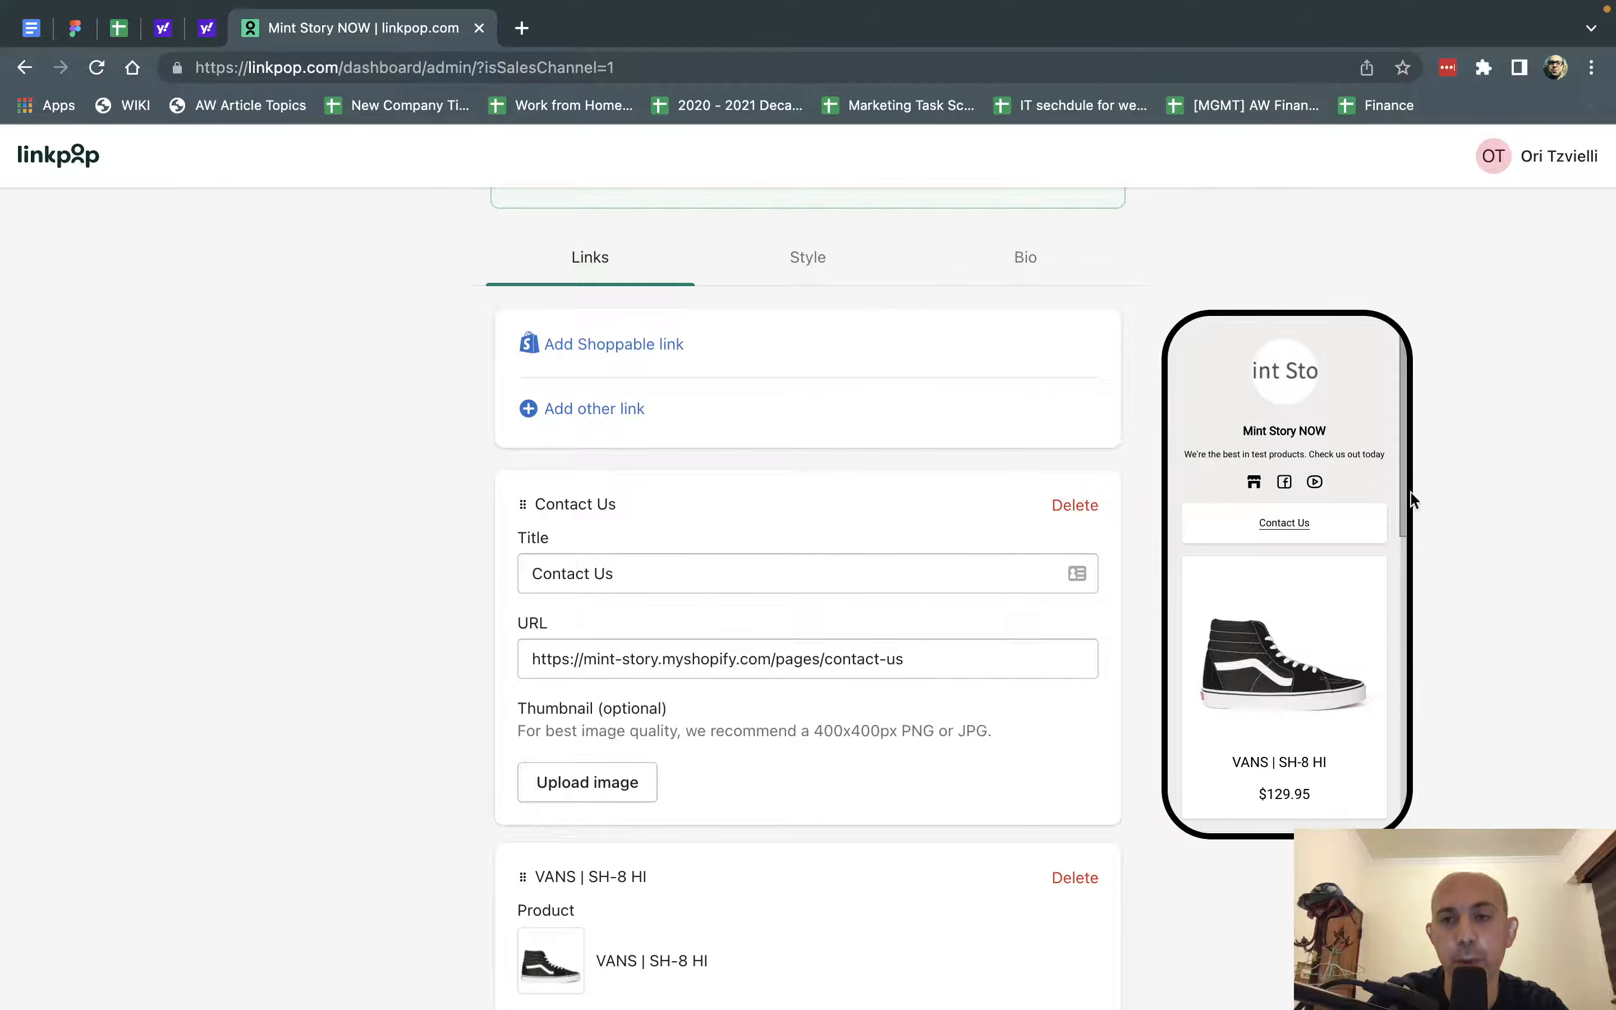
{"action": "scroll", "coordinate": [1072, 420], "scroll_direction": "up", "scroll_amount": 3}
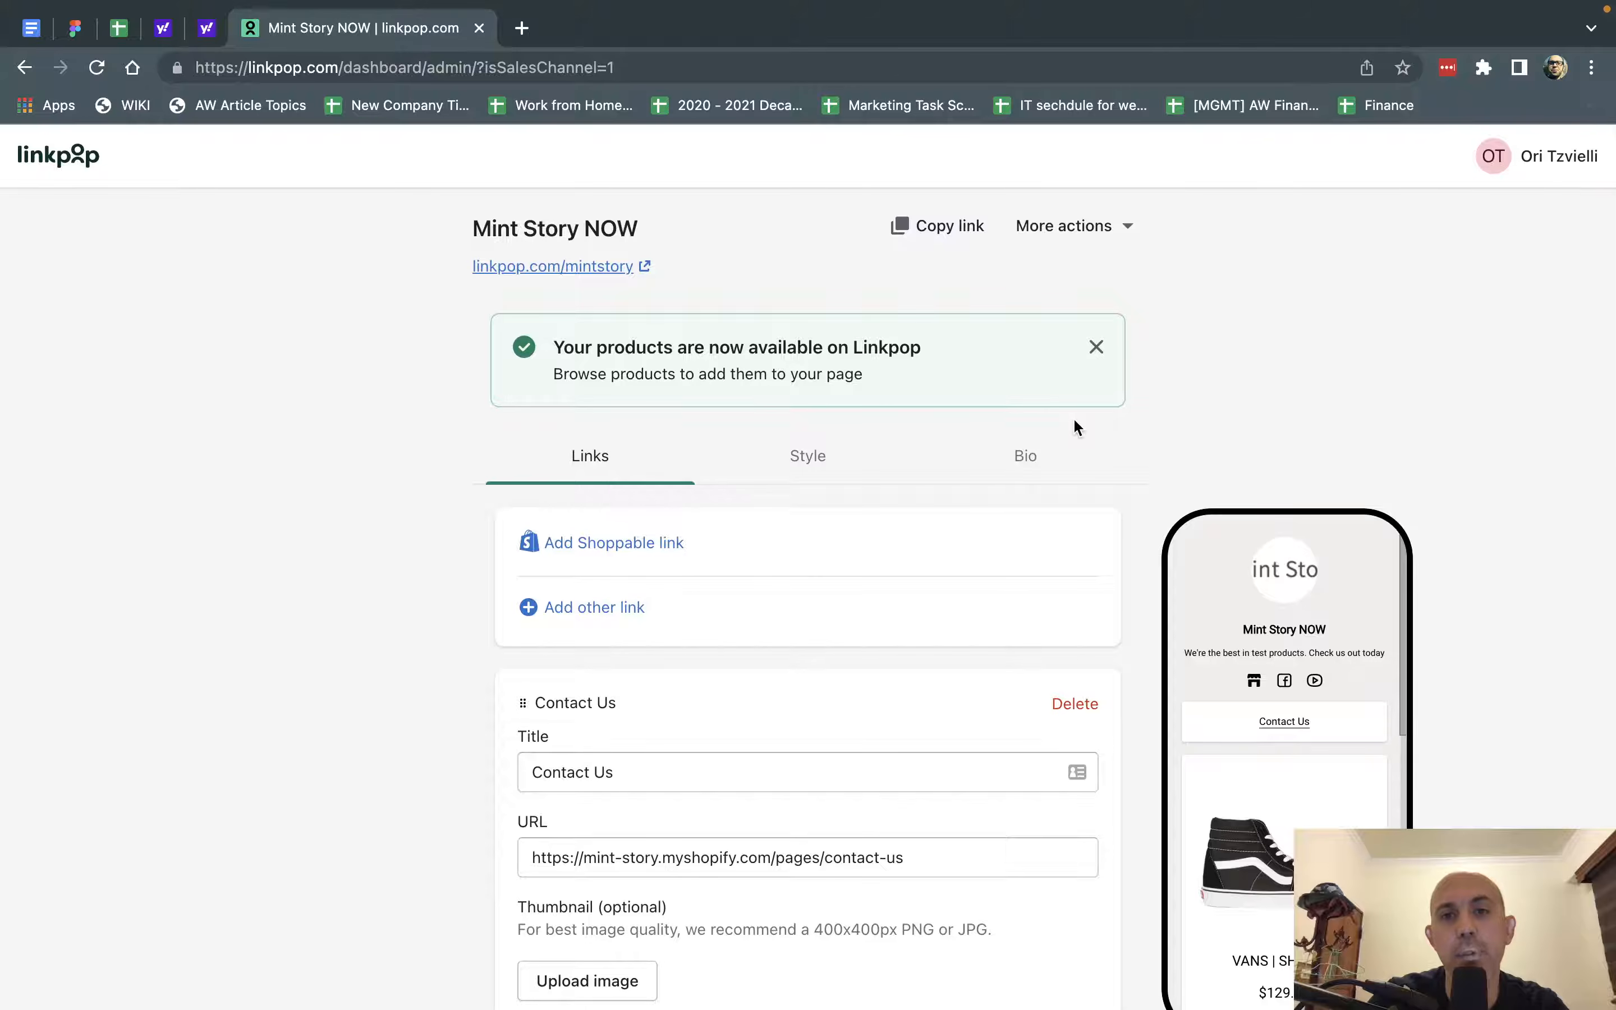
{"action": "left_click", "coordinate": [1007, 460]}
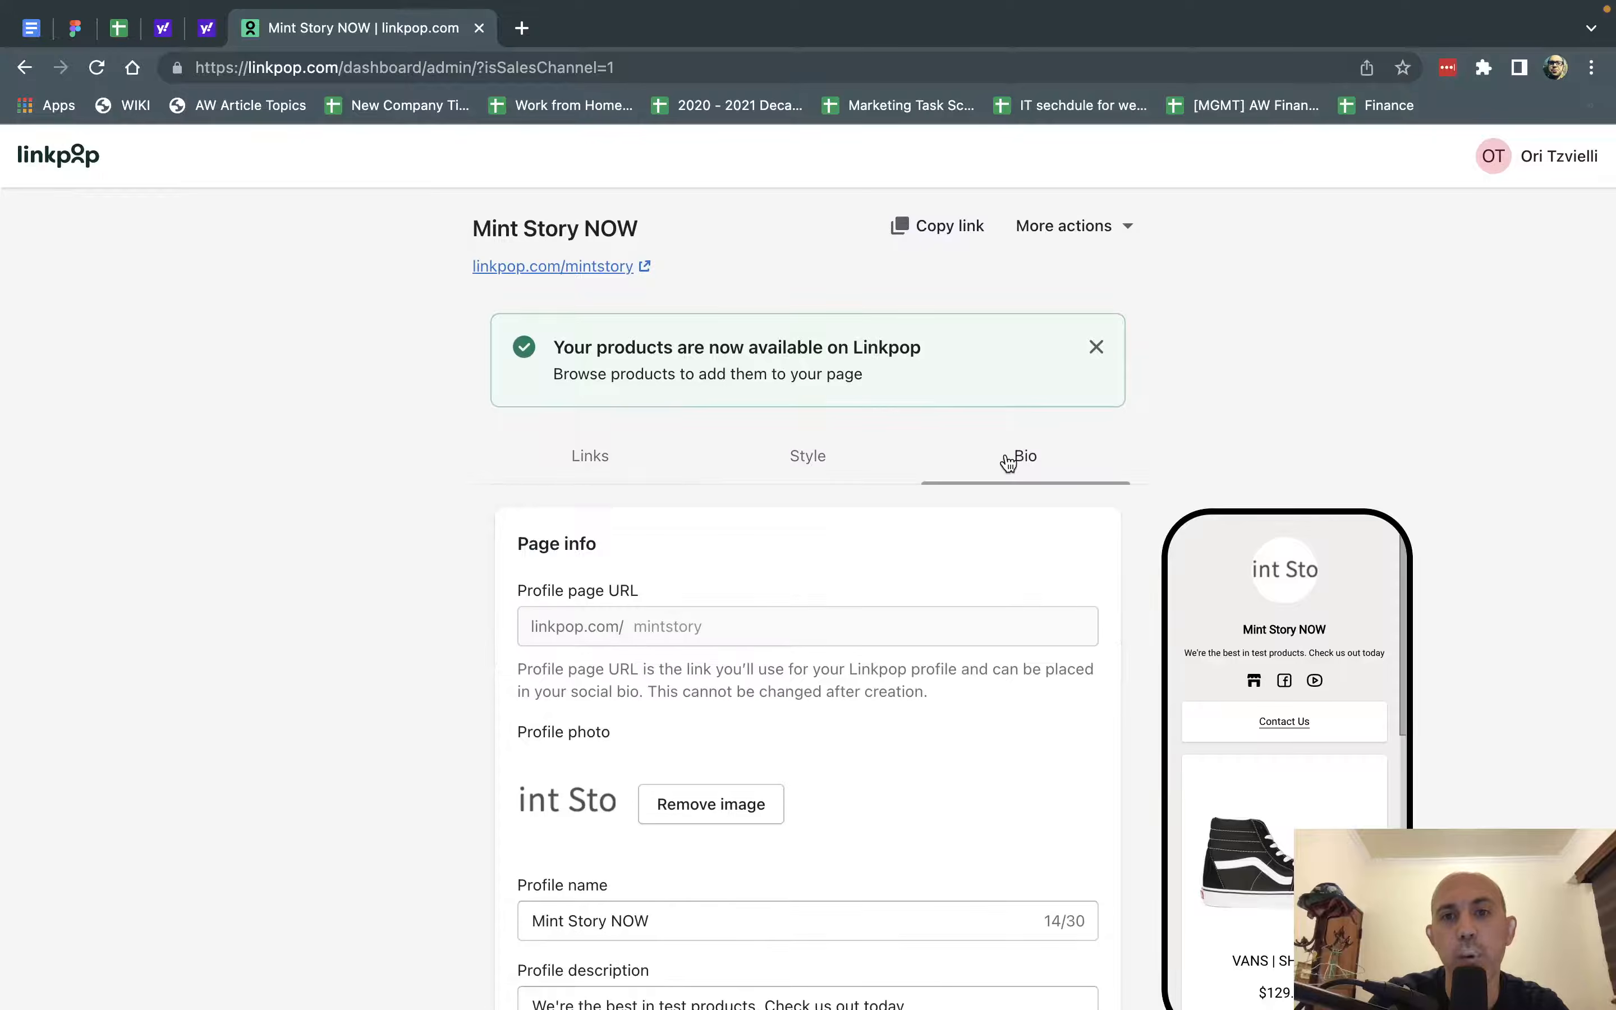
{"action": "scroll", "coordinate": [988, 468], "scroll_direction": "down", "scroll_amount": 2}
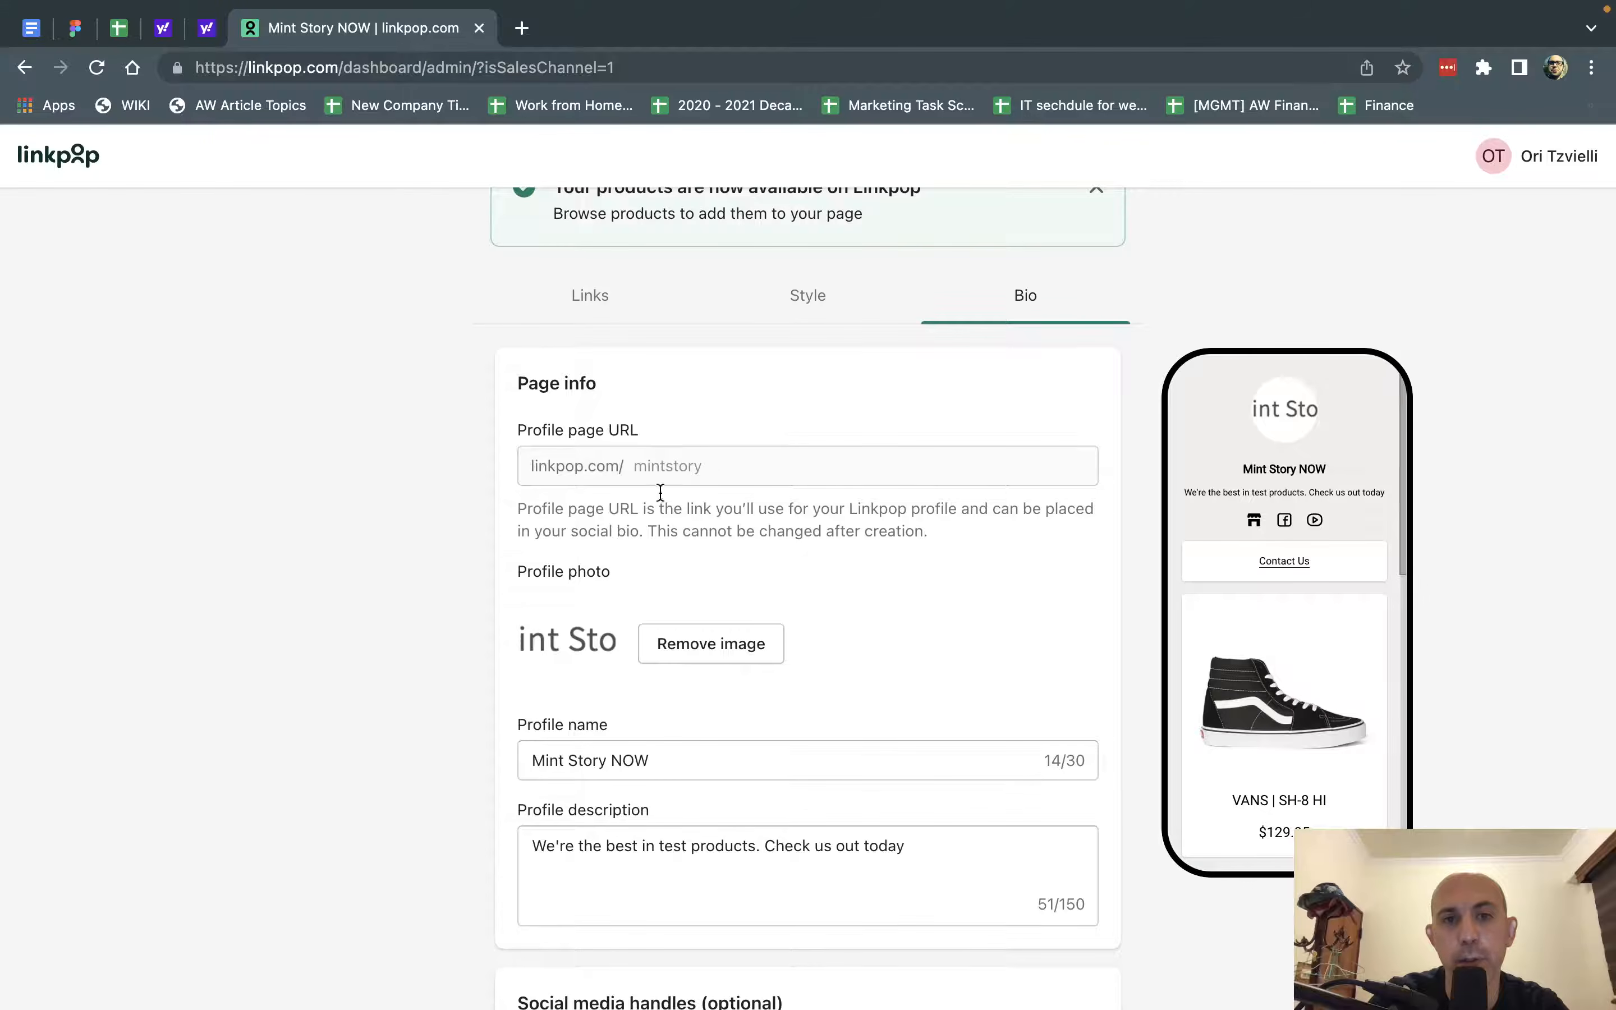
{"action": "scroll", "coordinate": [668, 468], "scroll_direction": "down", "scroll_amount": 3}
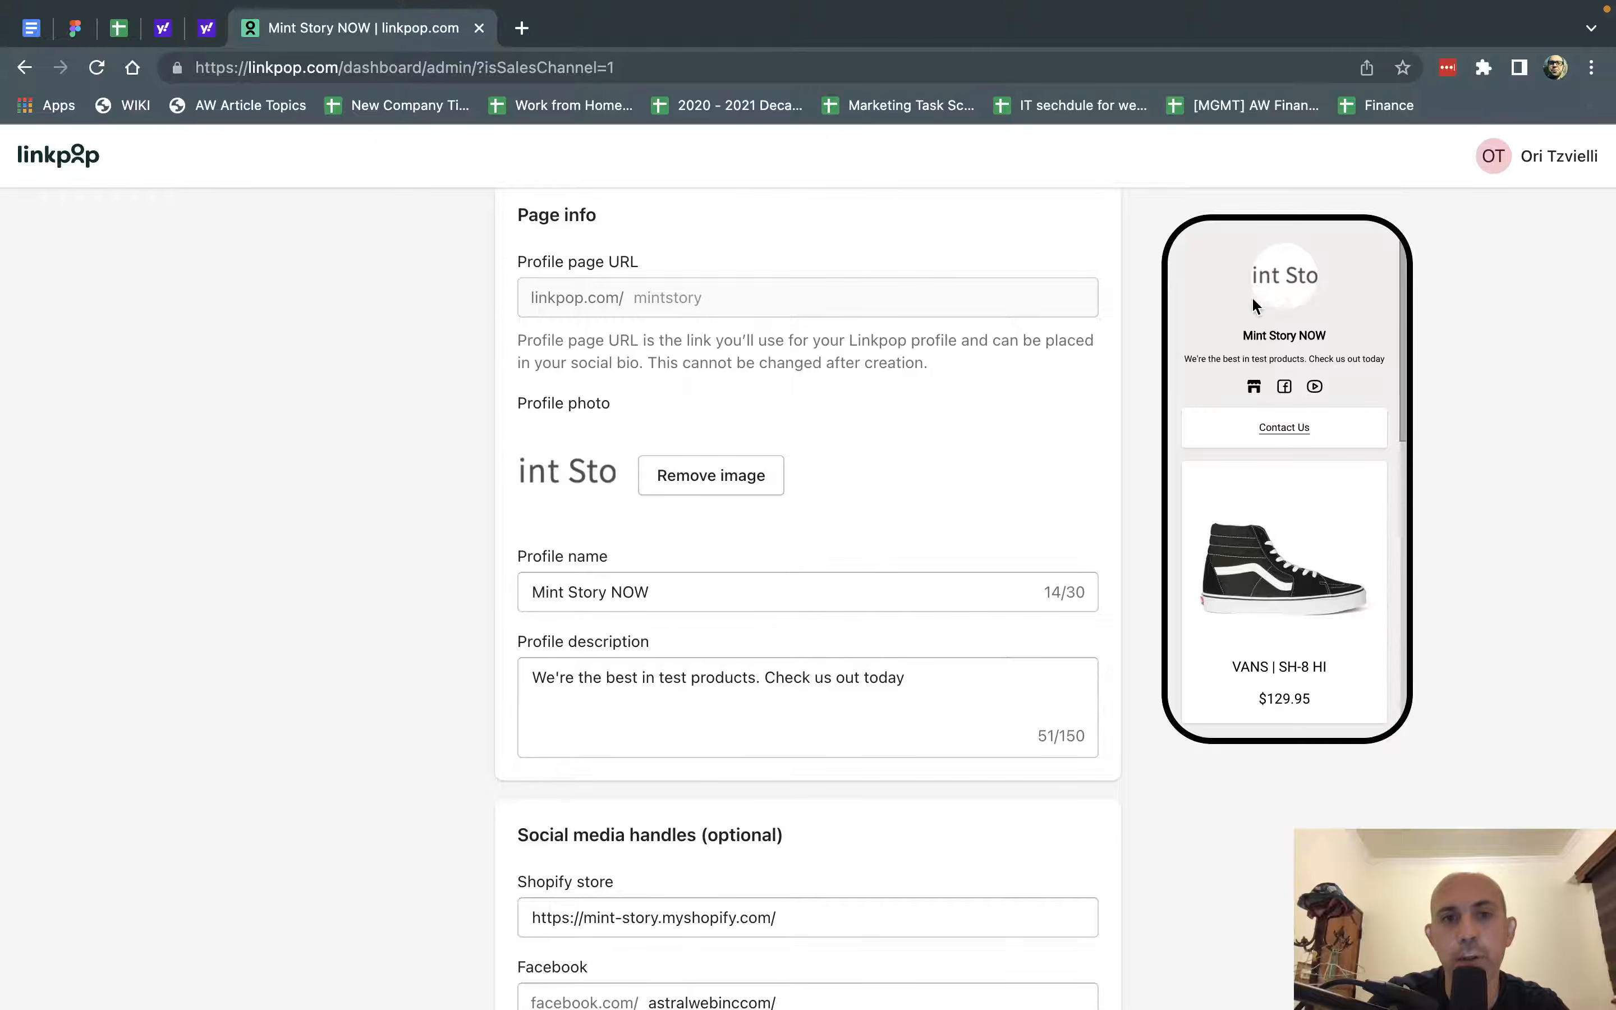
{"action": "triple_click", "coordinate": [661, 586]}
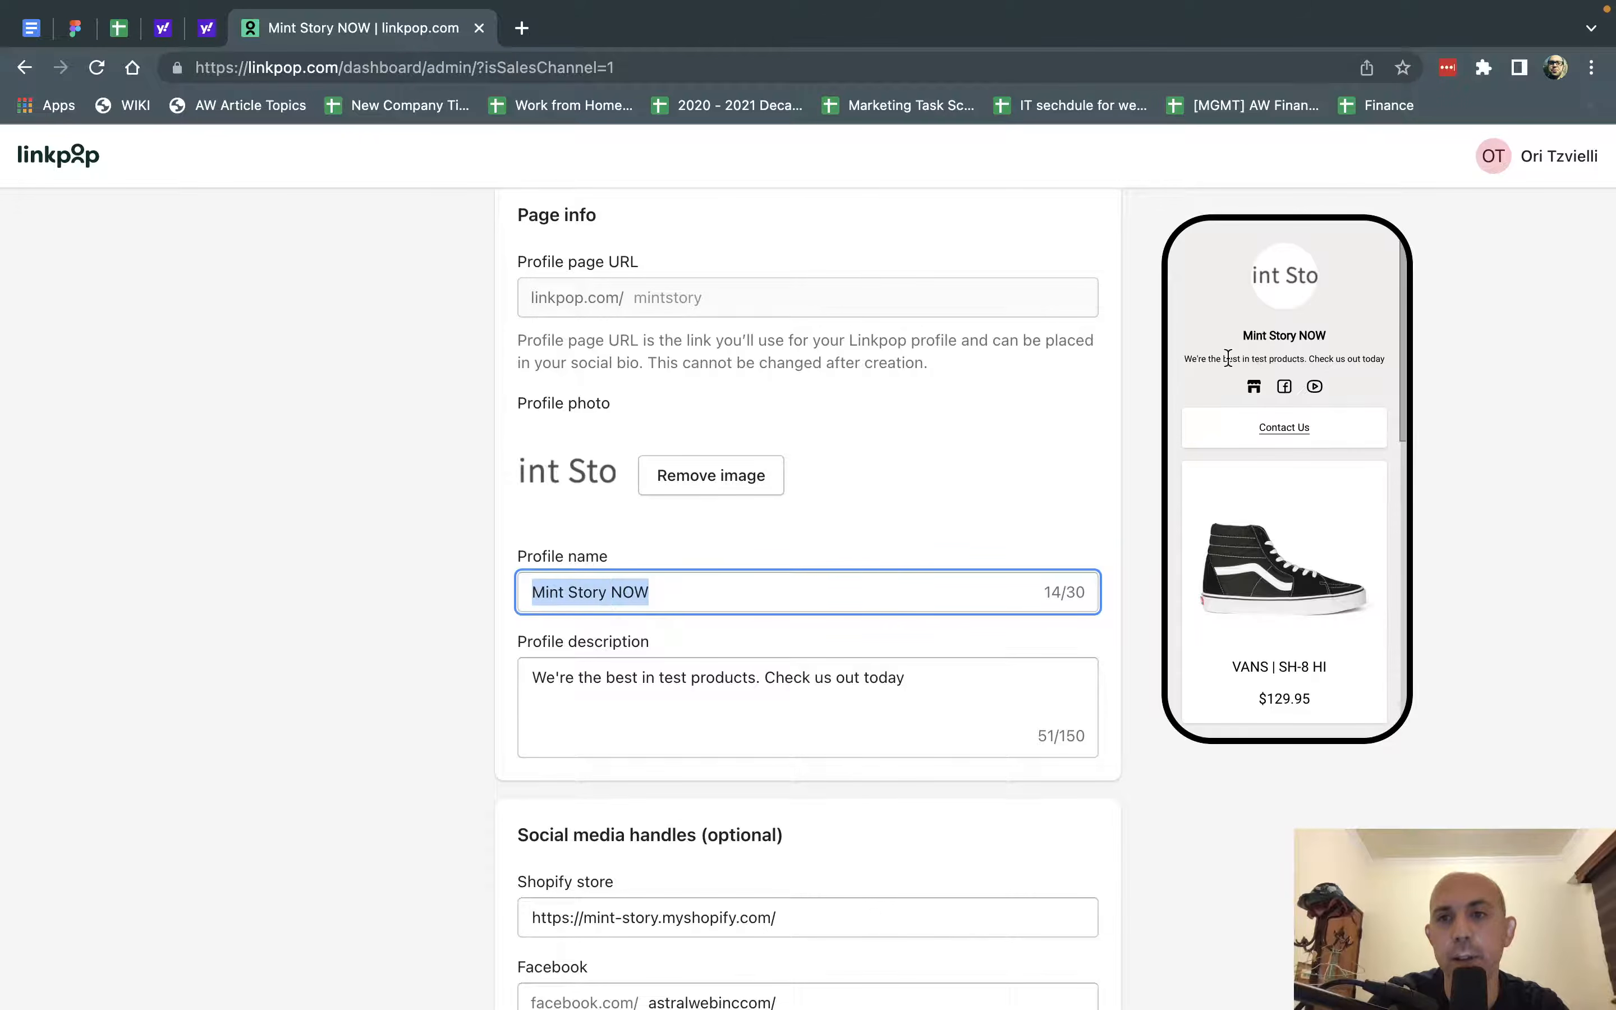
{"action": "scroll", "coordinate": [847, 657], "scroll_direction": "down", "scroll_amount": 5}
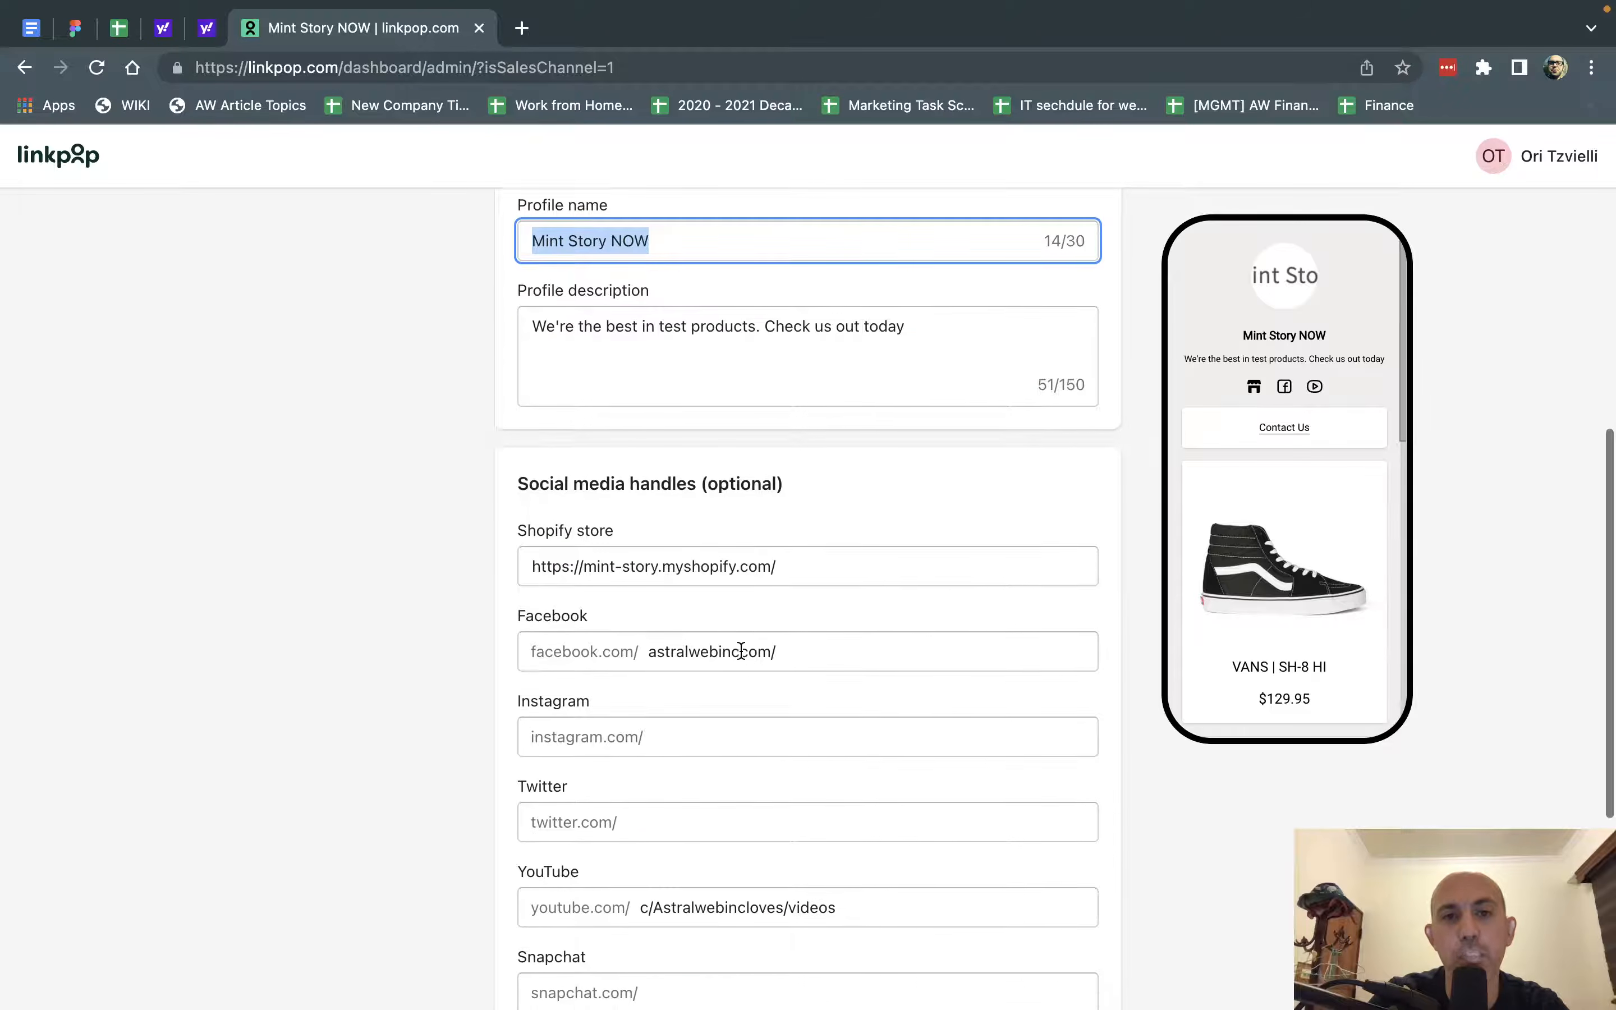
{"action": "scroll", "coordinate": [740, 652], "scroll_direction": "down", "scroll_amount": 3}
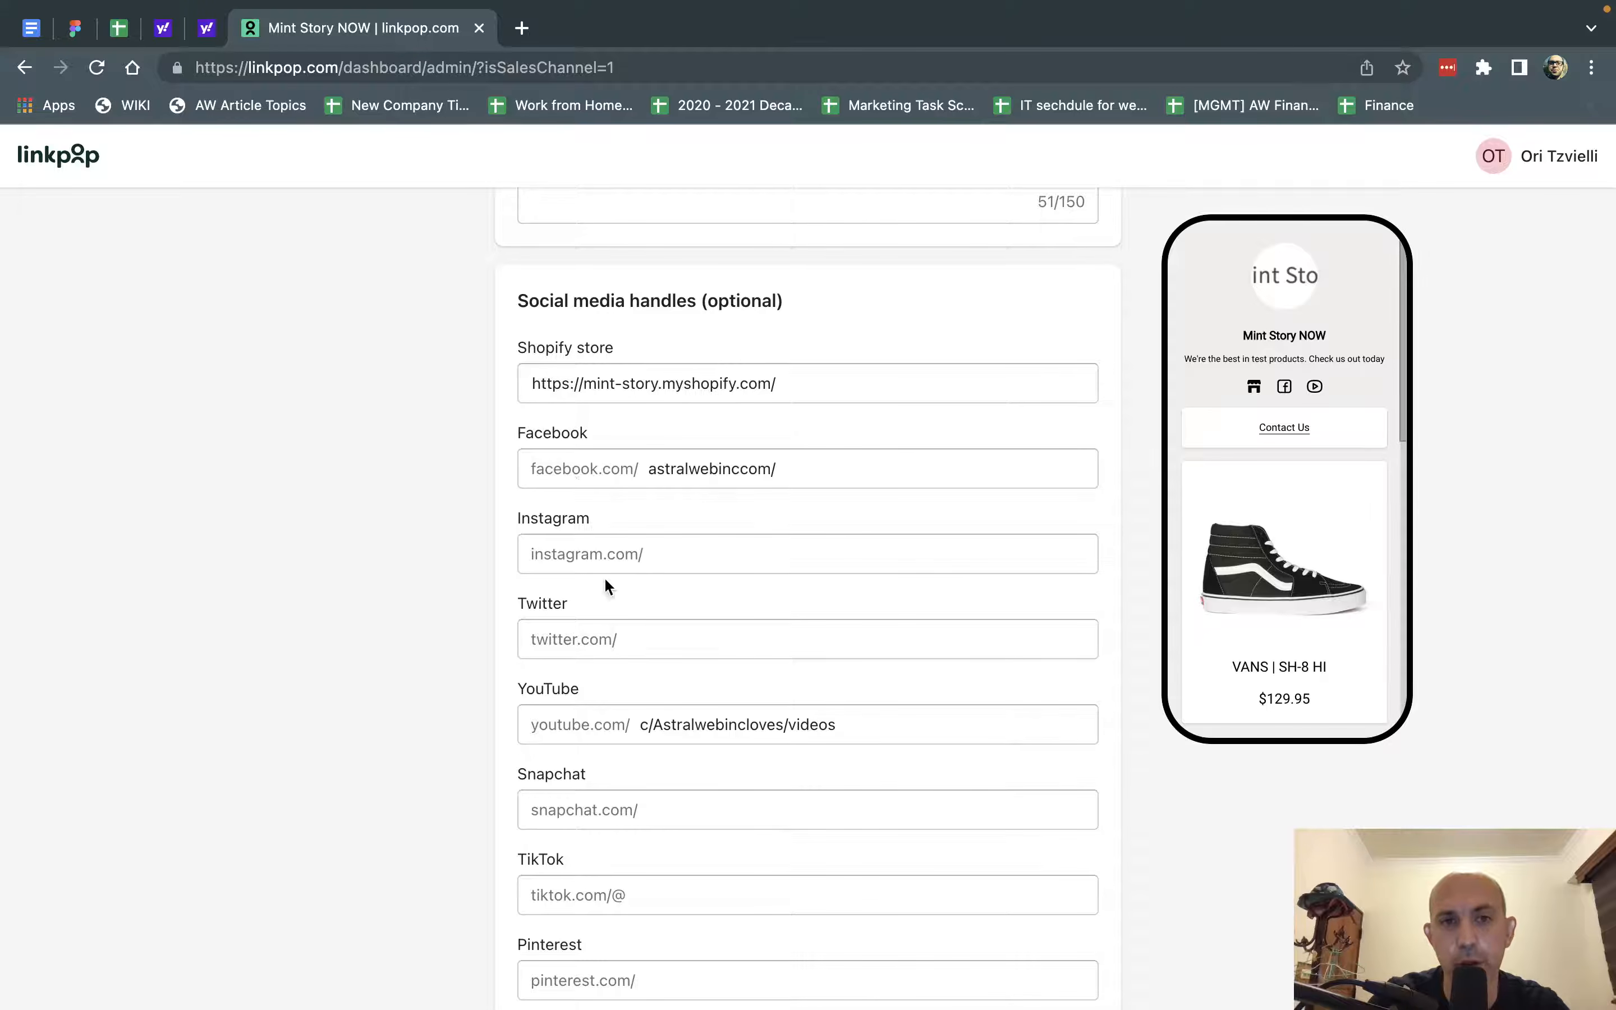
{"action": "scroll", "coordinate": [634, 741], "scroll_direction": "down", "scroll_amount": 4}
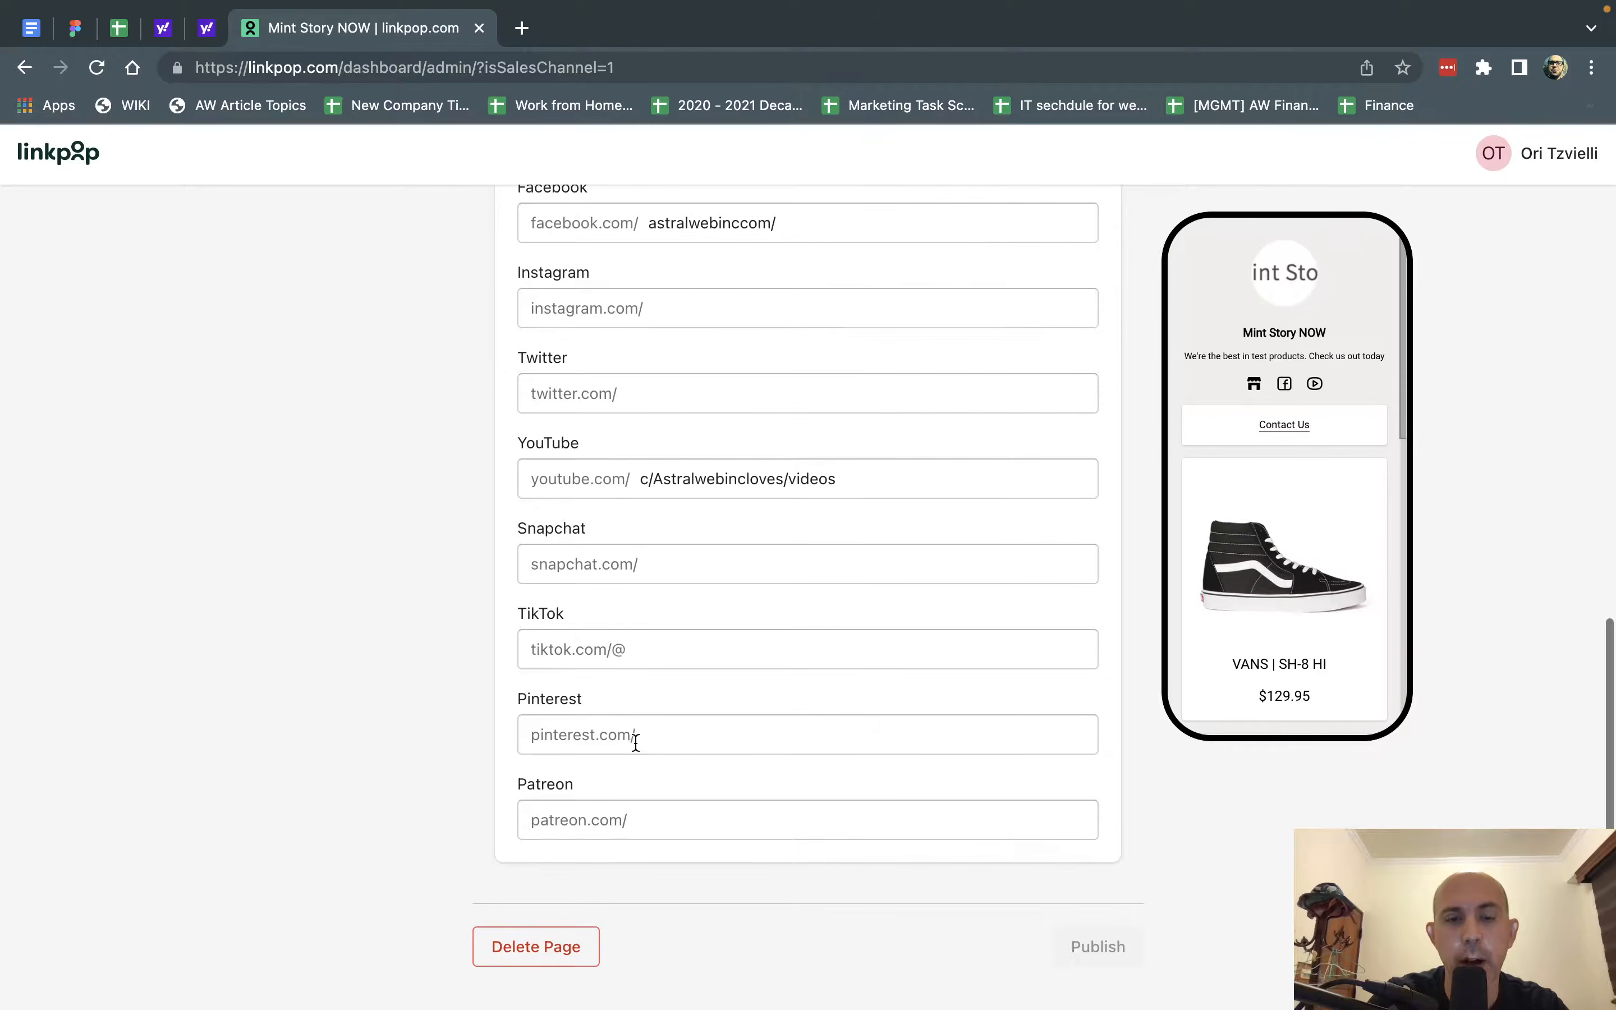
{"action": "scroll", "coordinate": [634, 742], "scroll_direction": "up", "scroll_amount": 10}
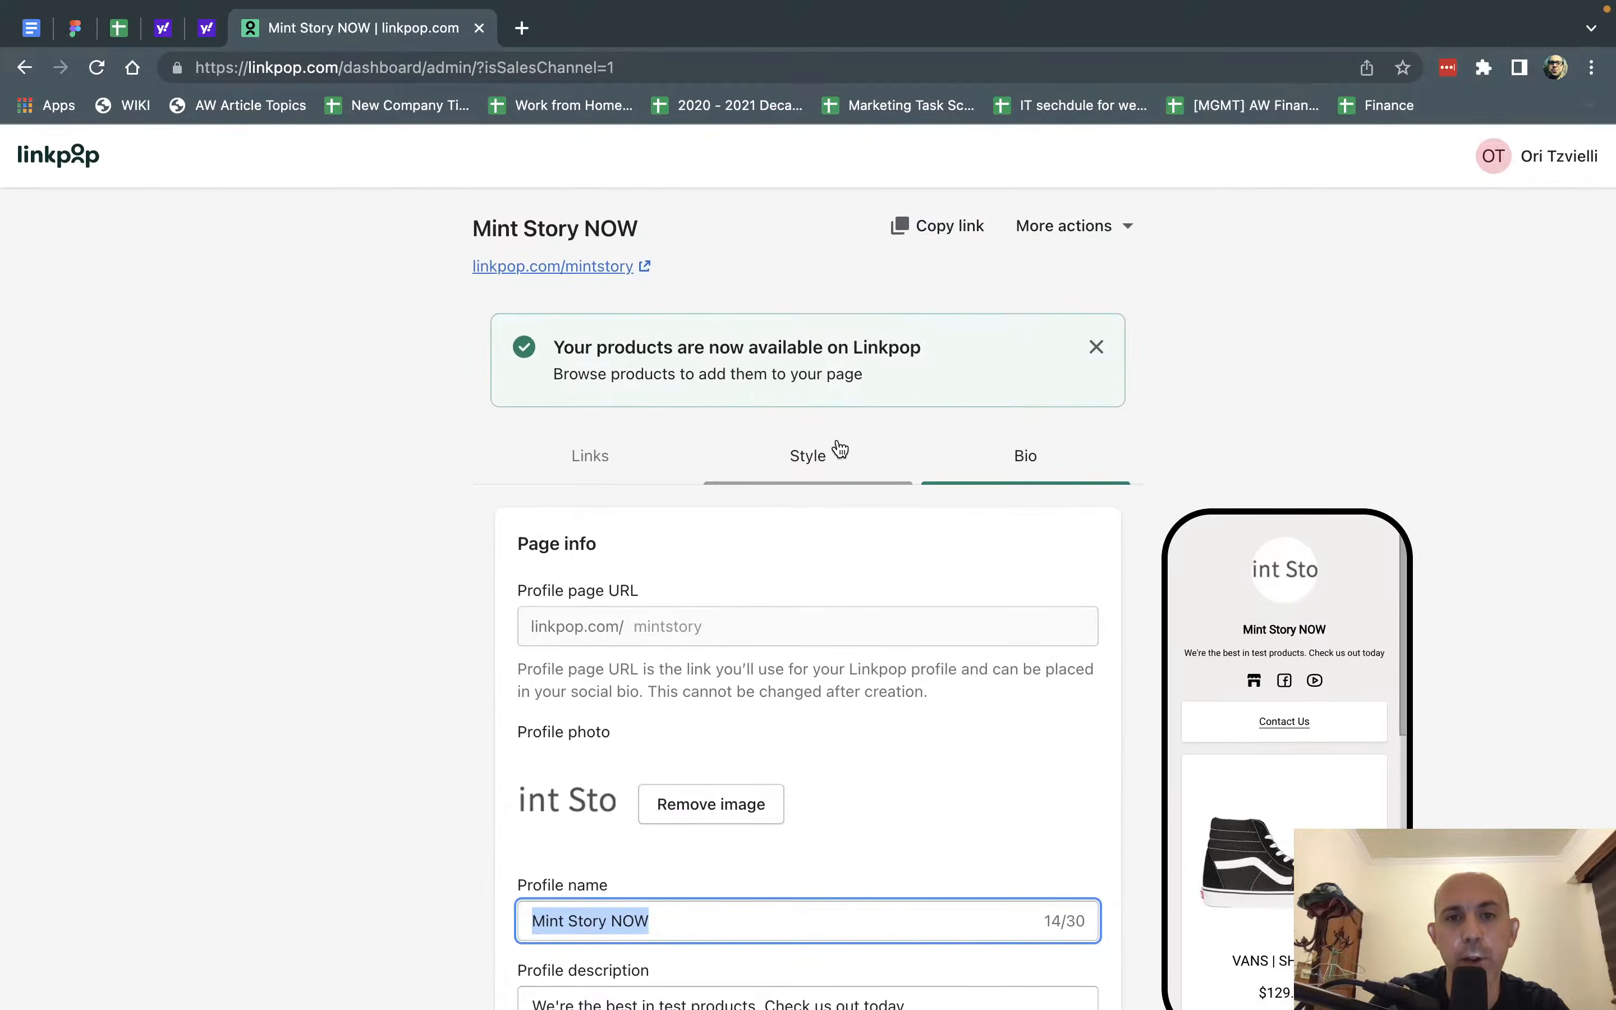
Check the Style settings for font and colors, then look over the page's links and the options for adding more.
{"action": "left_click", "coordinate": [836, 451]}
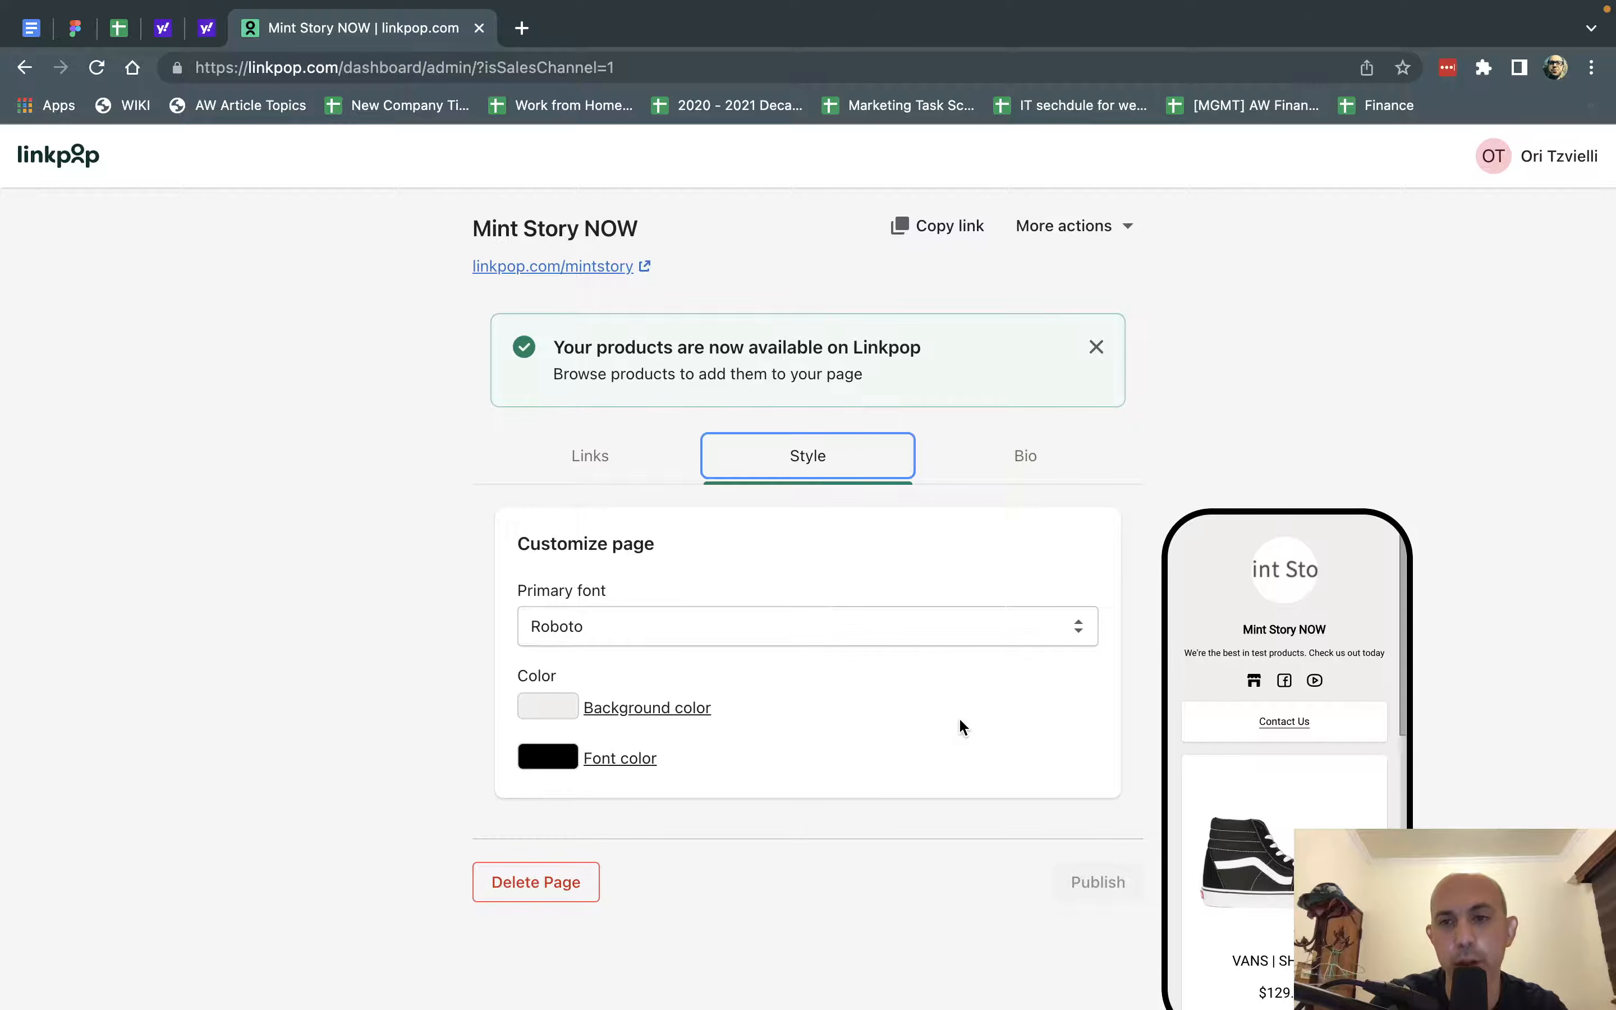
{"action": "left_click", "coordinate": [631, 456]}
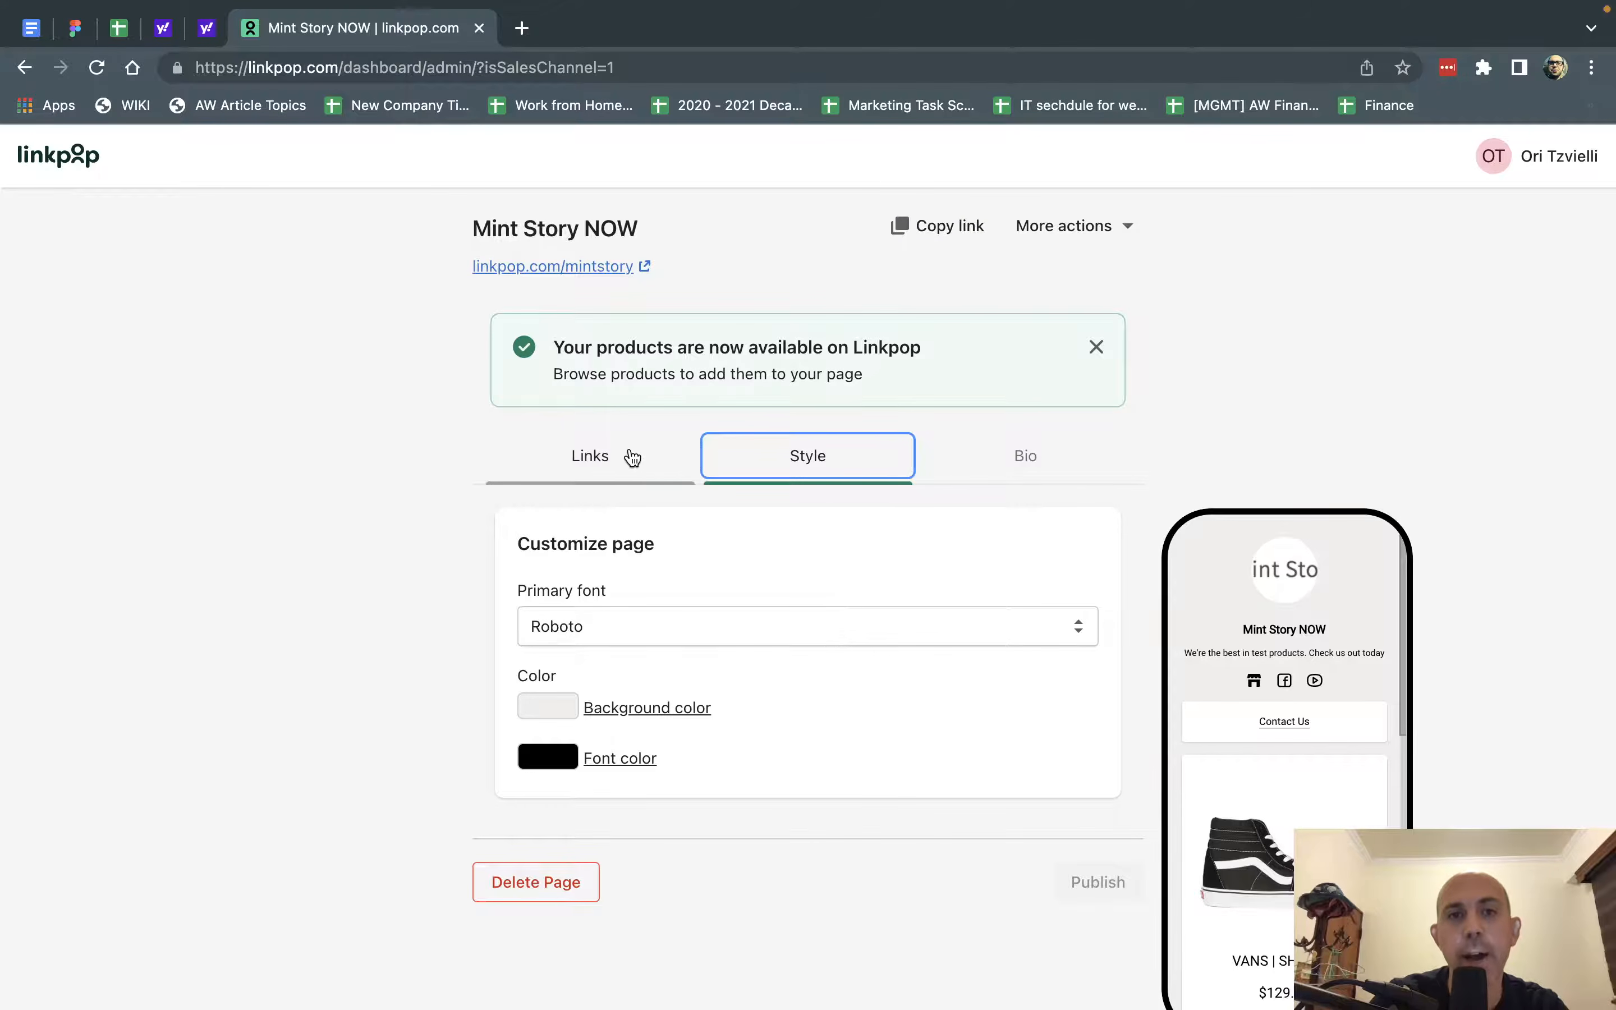
{"action": "scroll", "coordinate": [422, 527], "scroll_direction": "down", "scroll_amount": 2}
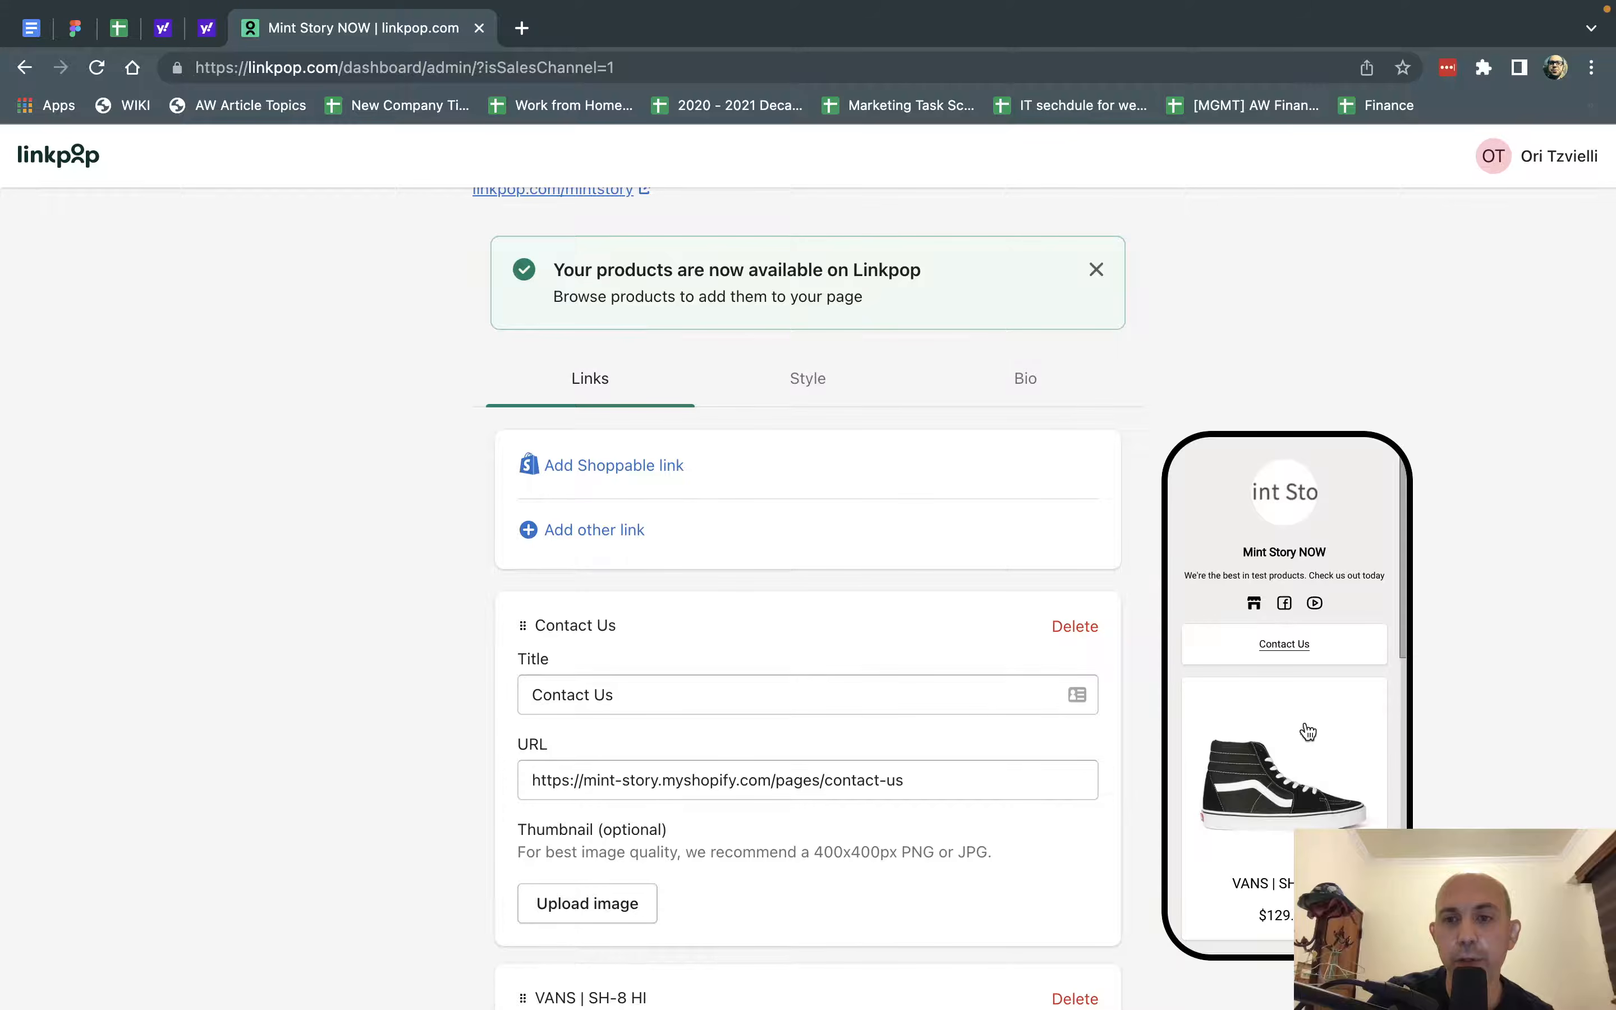
{"action": "scroll", "coordinate": [1307, 731], "scroll_direction": "down", "scroll_amount": 5}
{"action": "scroll", "coordinate": [1307, 732], "scroll_direction": "up", "scroll_amount": 5}
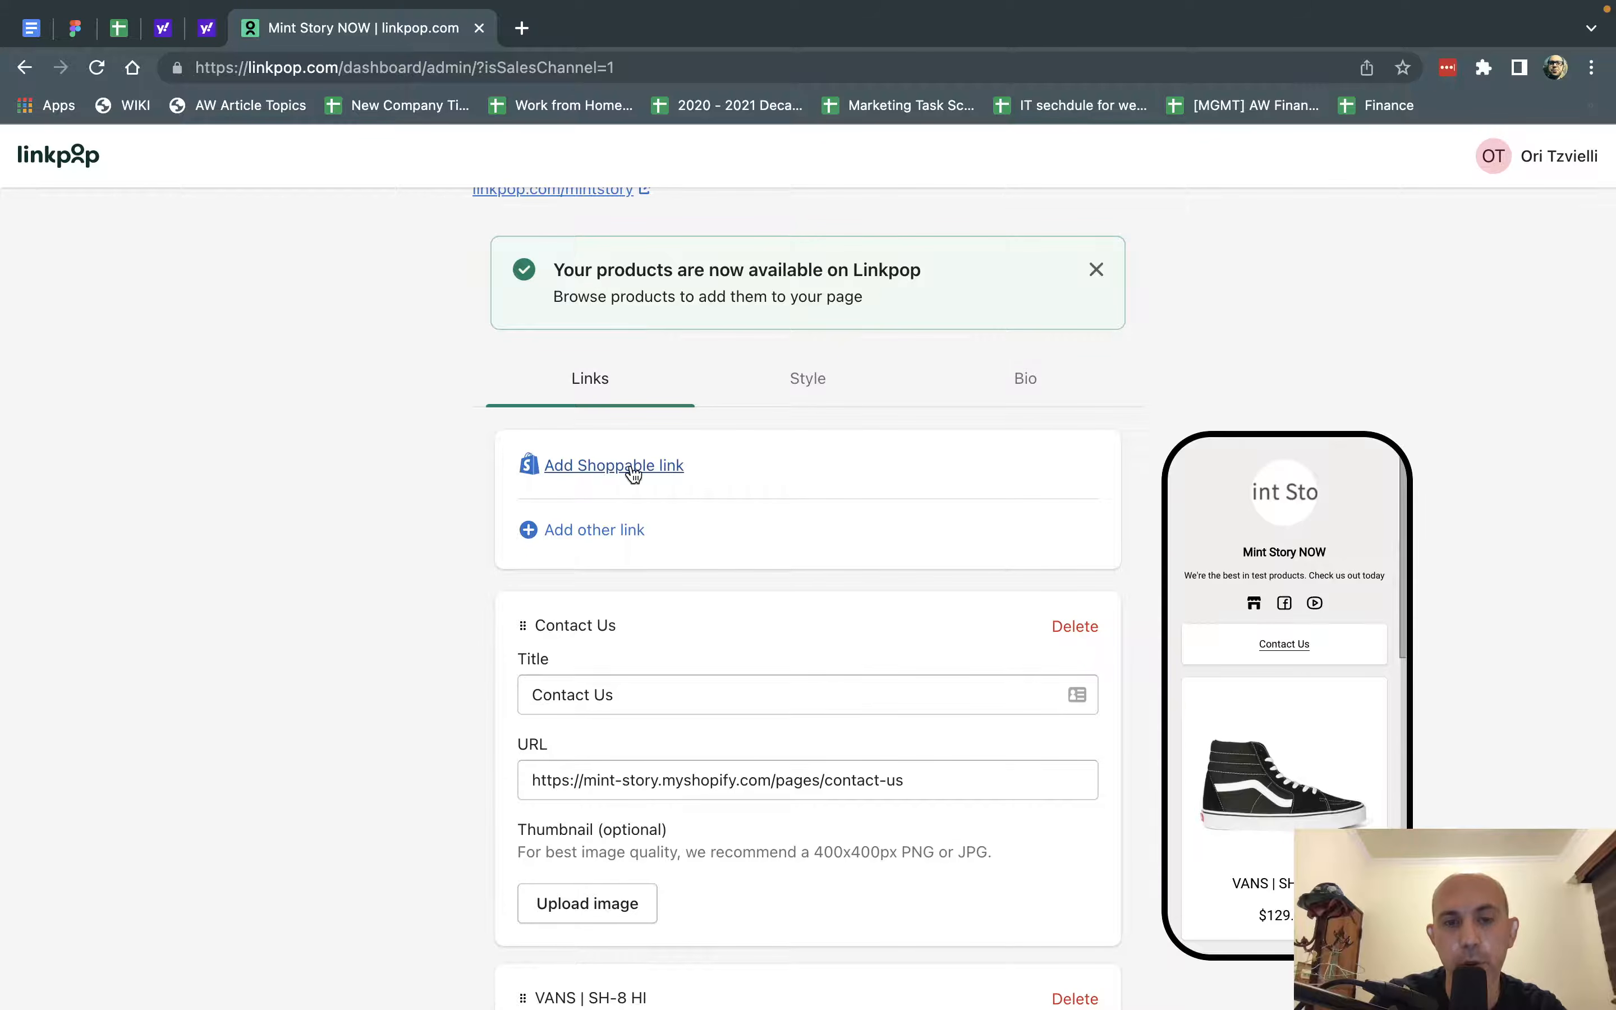
Add a non-product link to the page and title it FAQ.
{"action": "scroll", "coordinate": [431, 532], "scroll_direction": "down", "scroll_amount": 2}
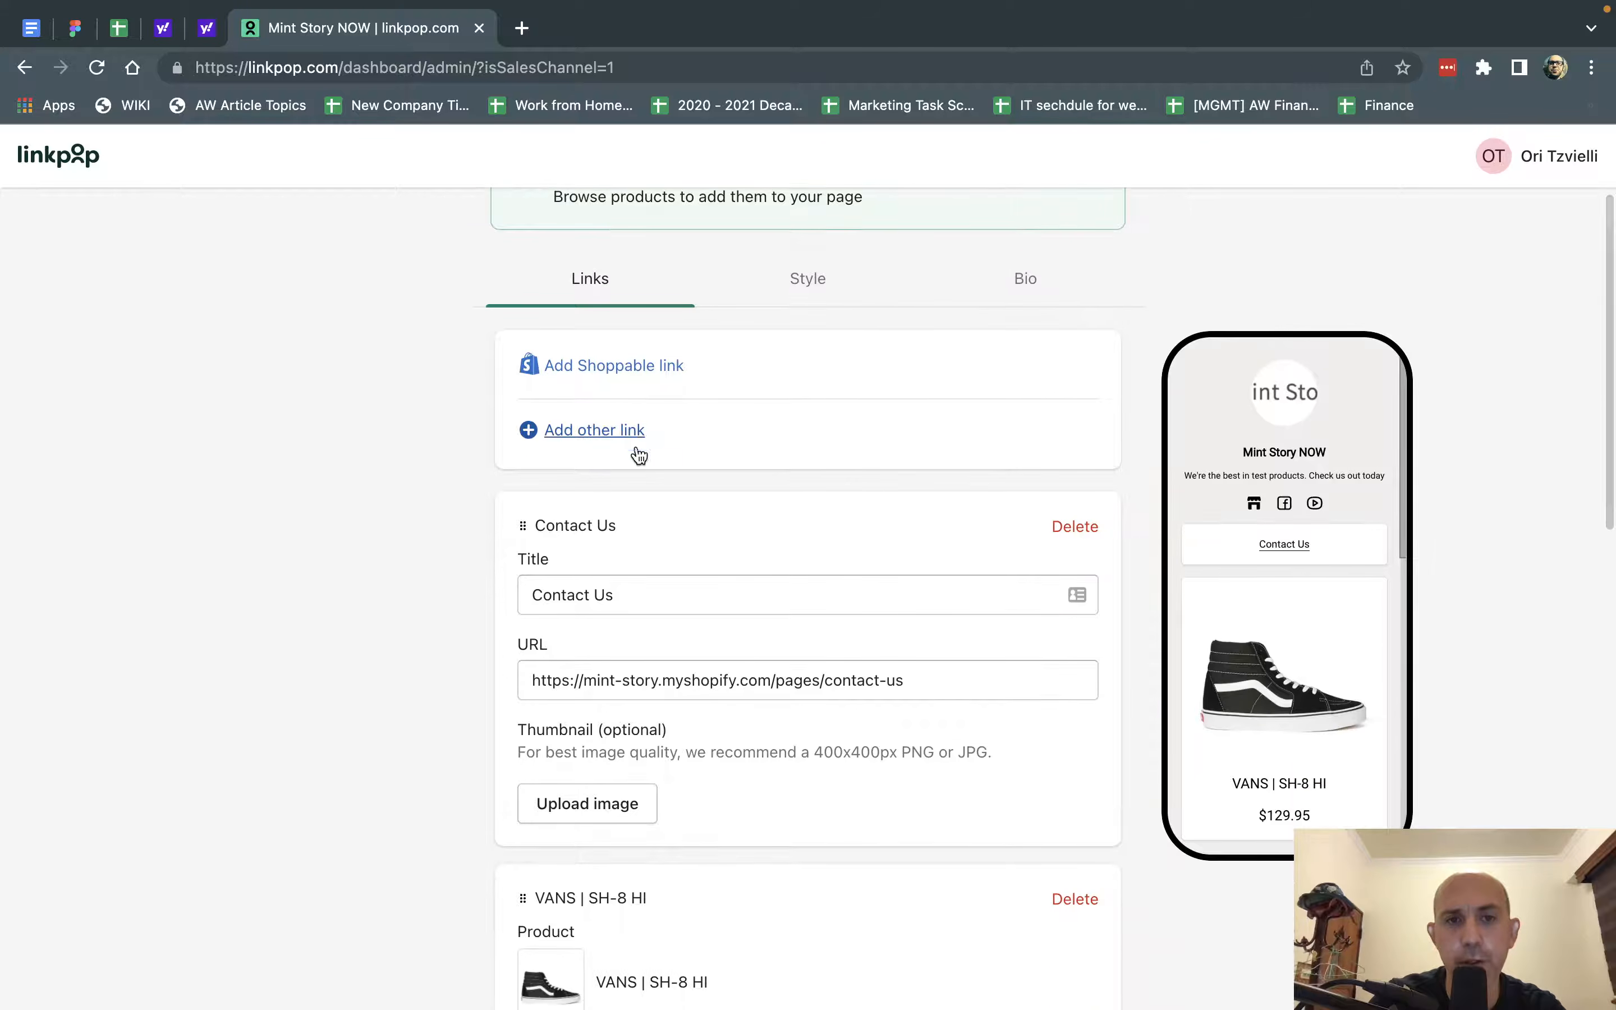
{"action": "left_click", "coordinate": [612, 433]}
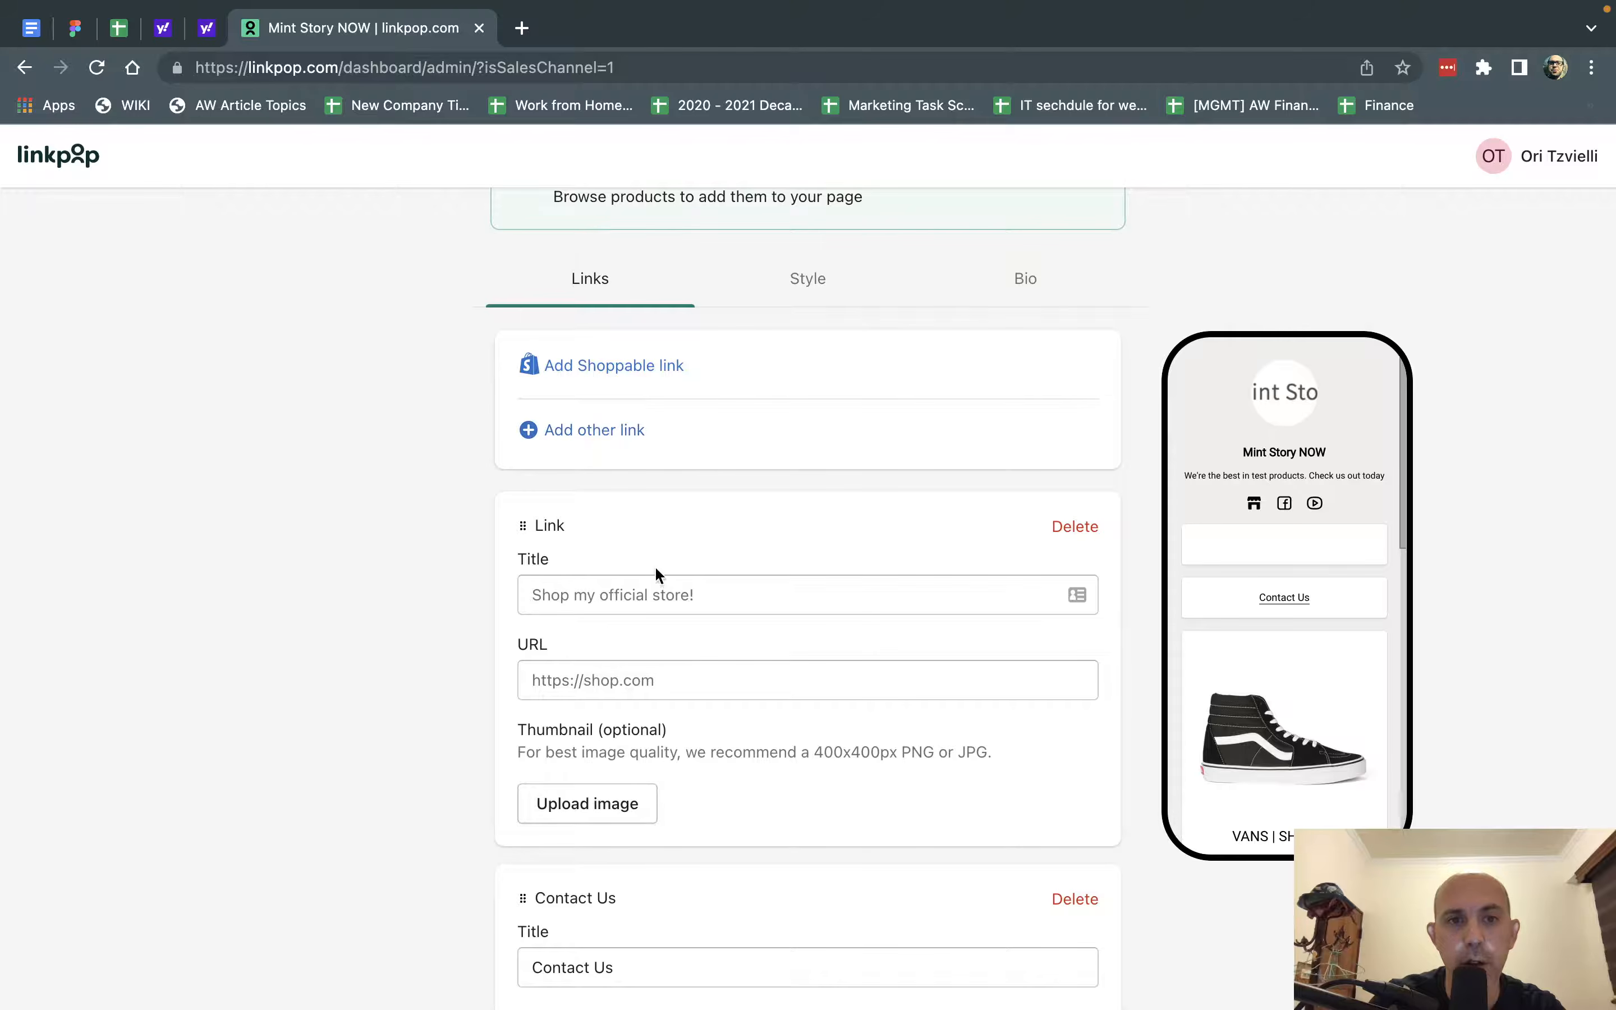
{"action": "left_click", "coordinate": [649, 592]}
{"action": "type", "text": "FAQ"}
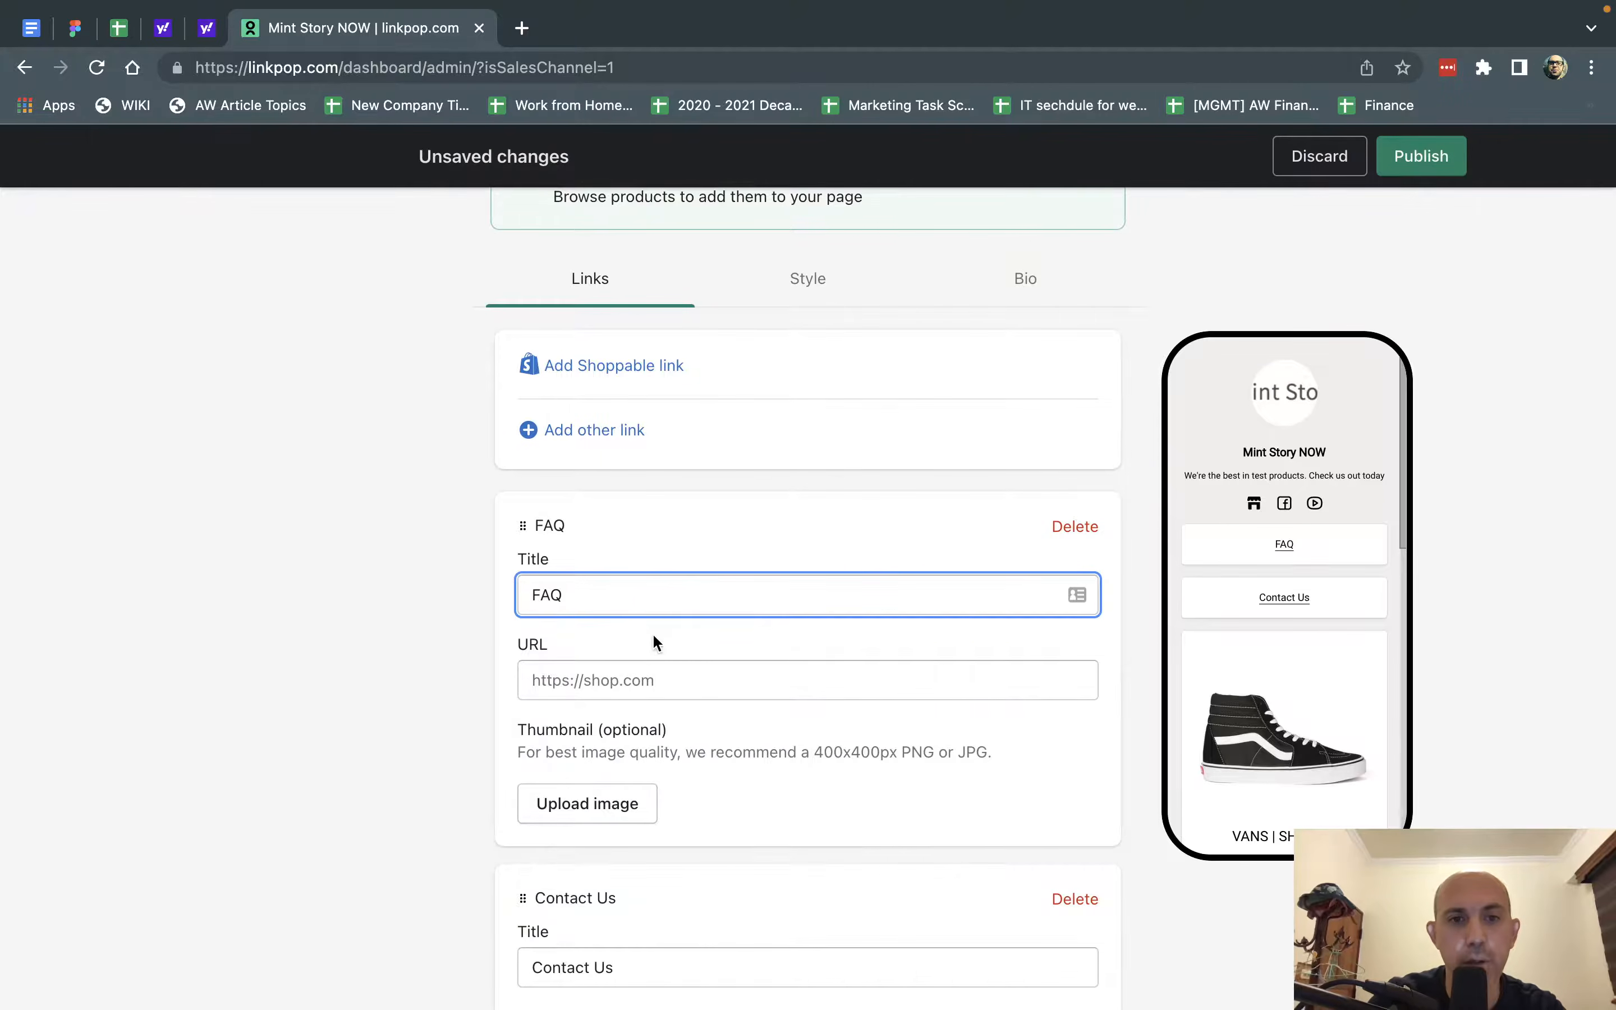
{"action": "left_click", "coordinate": [653, 673]}
{"action": "type", "text": "http"}
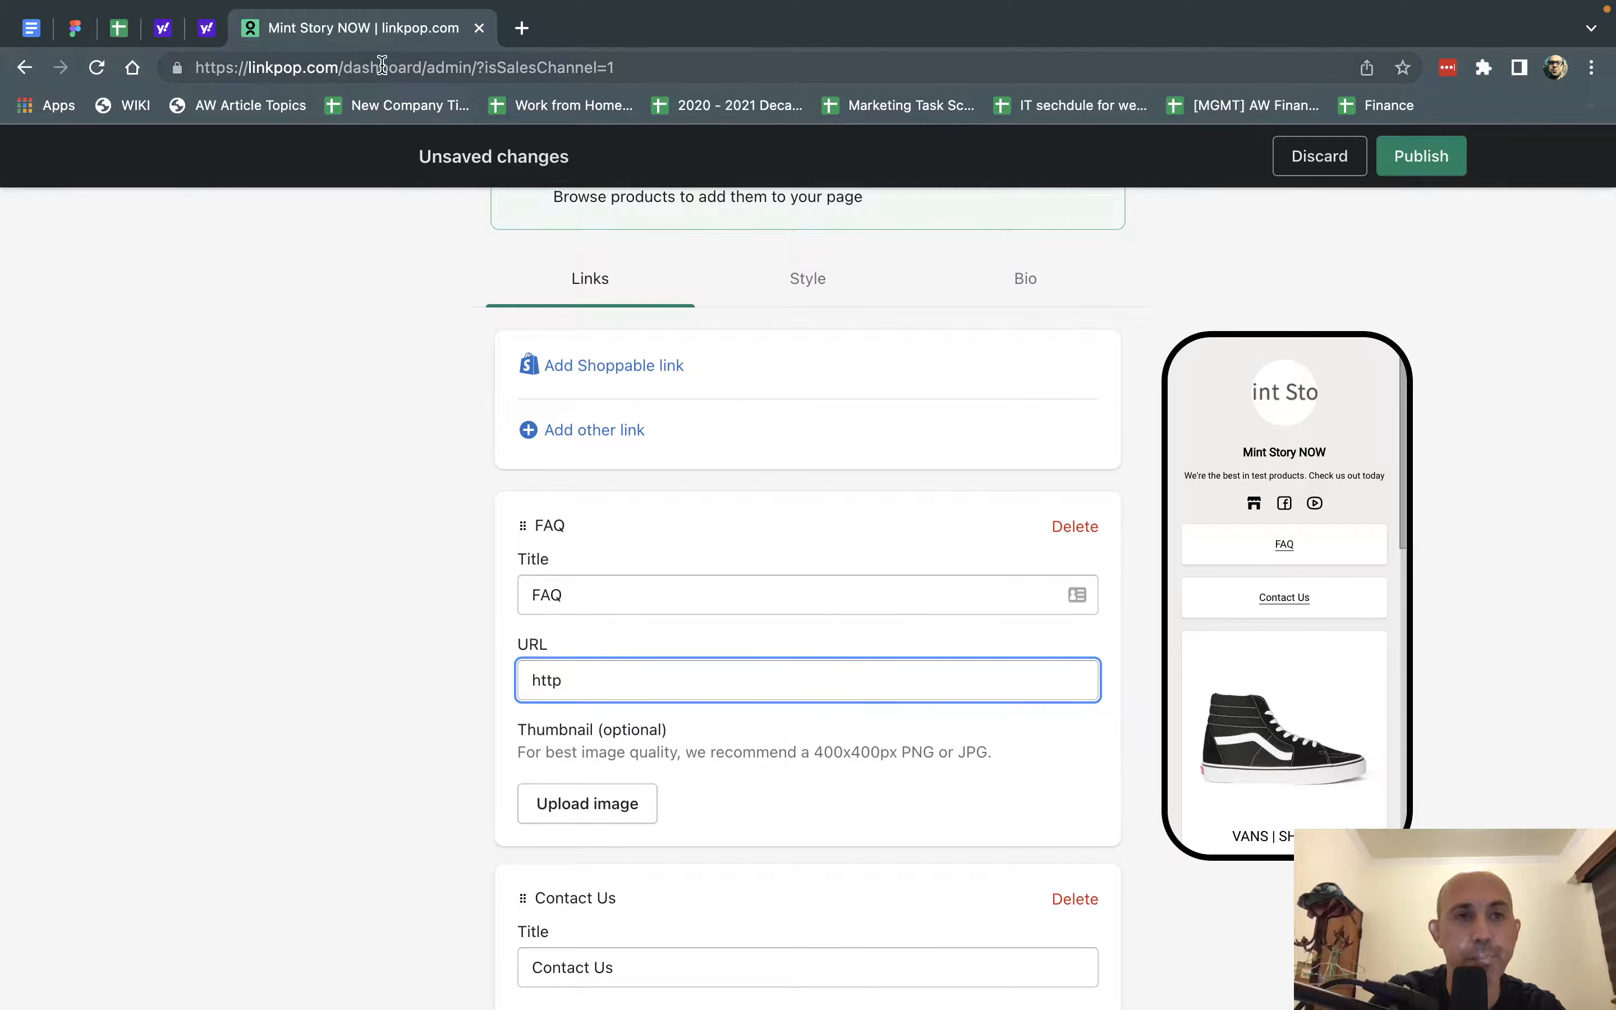
{"action": "type", "text": "s://mint-store"}
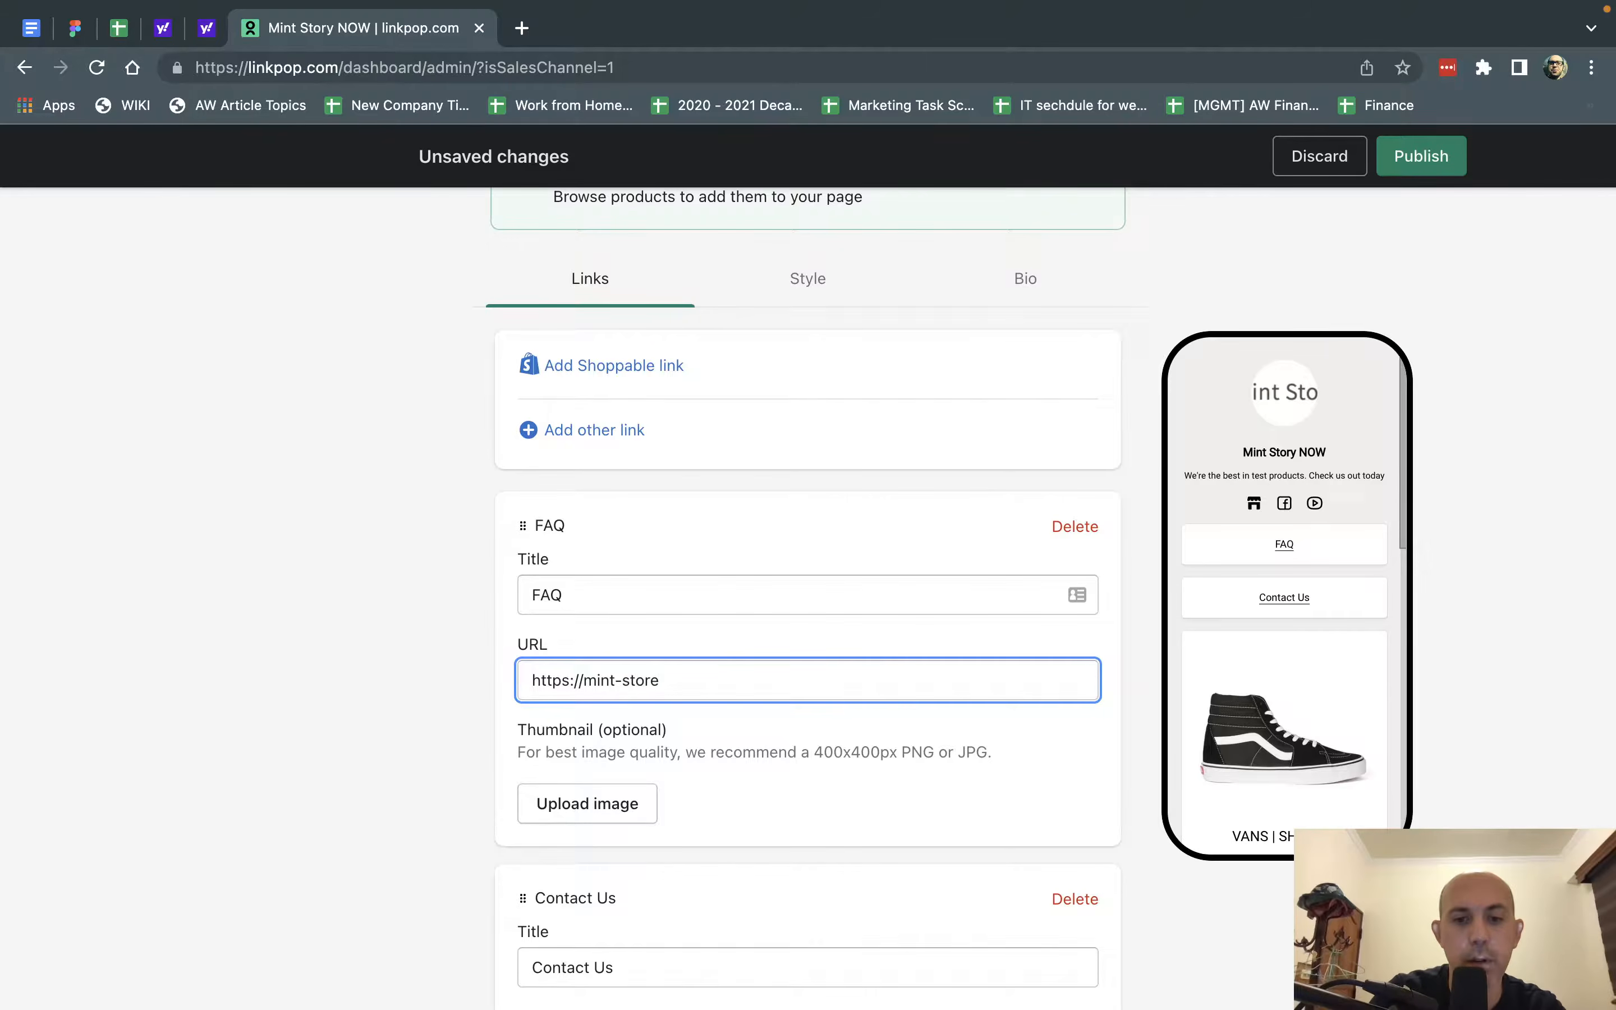
{"action": "key", "text": "BackSpace"}
{"action": "type", "text": "y.myshopify.com/faq"}
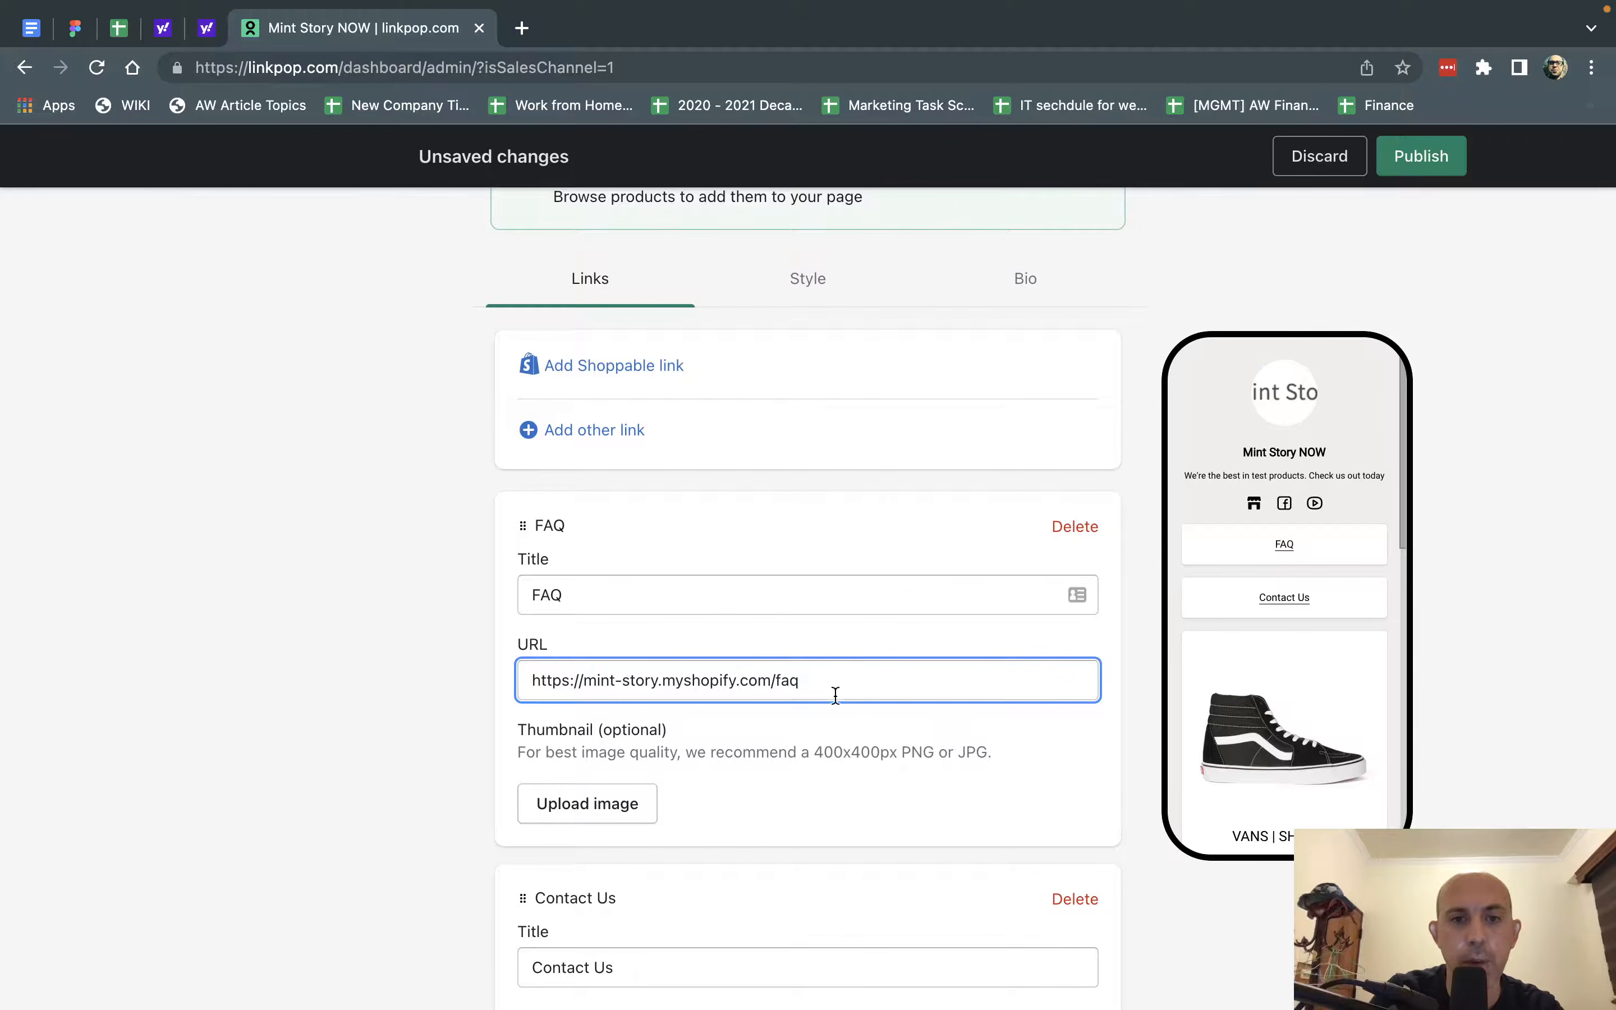
Check the FAQ link among the page's other links and publish the page.
{"action": "scroll", "coordinate": [823, 774], "scroll_direction": "down", "scroll_amount": 1}
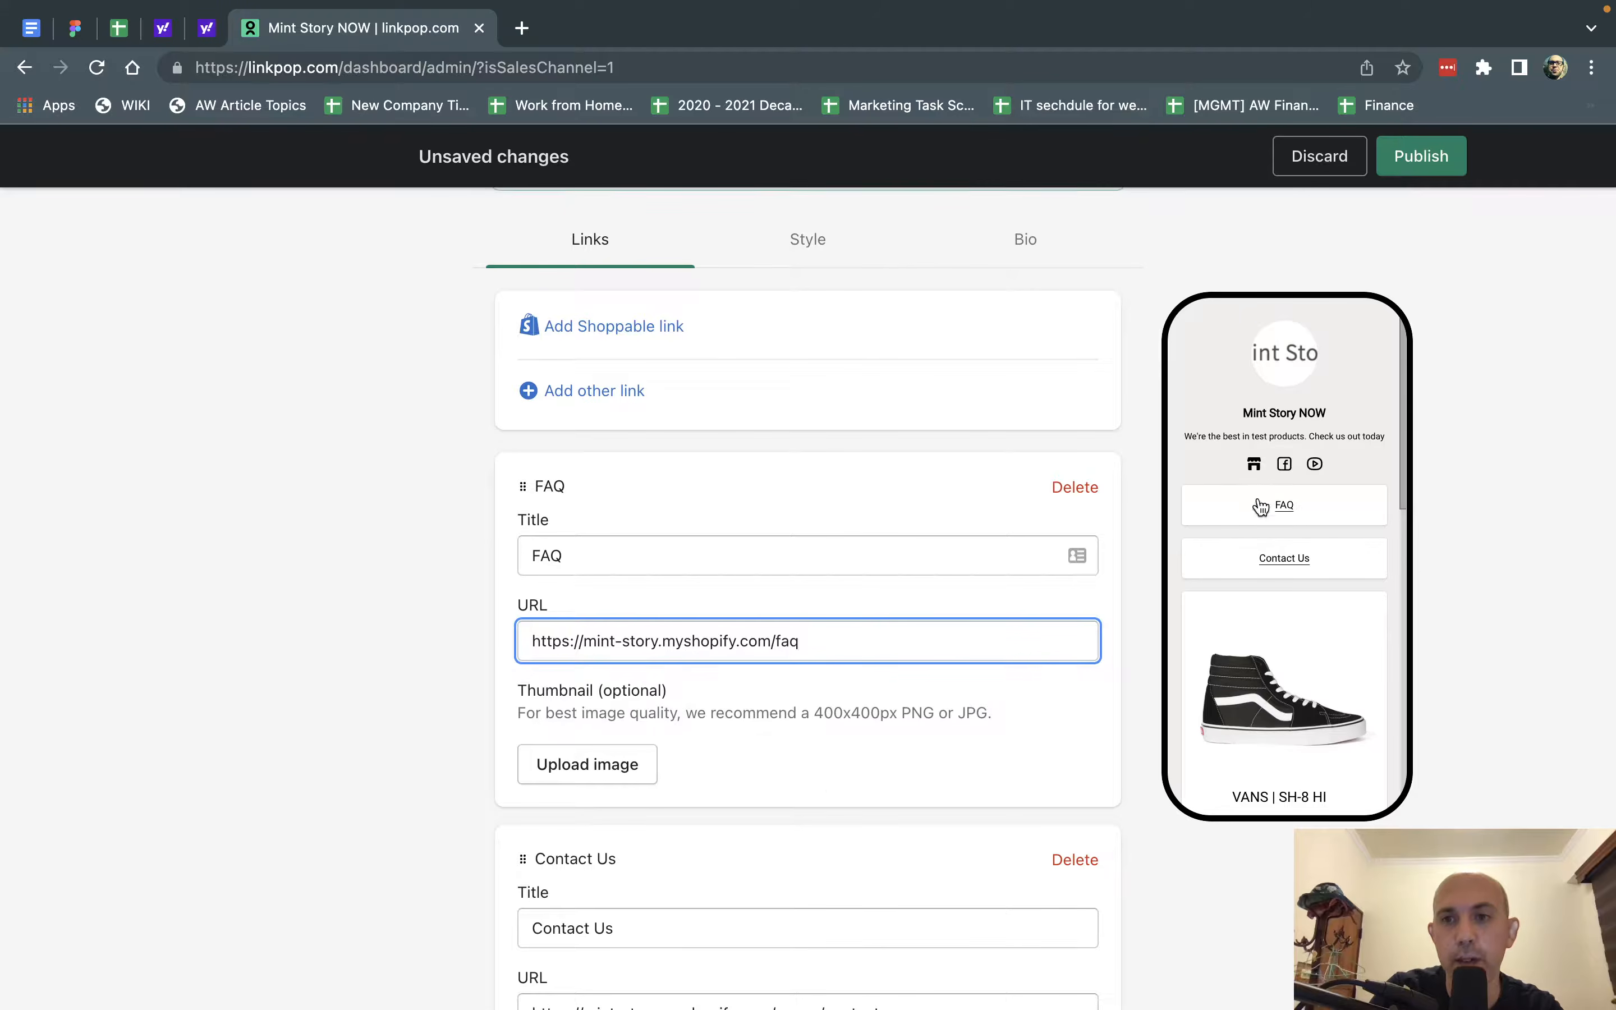
{"action": "scroll", "coordinate": [920, 735], "scroll_direction": "down", "scroll_amount": 15}
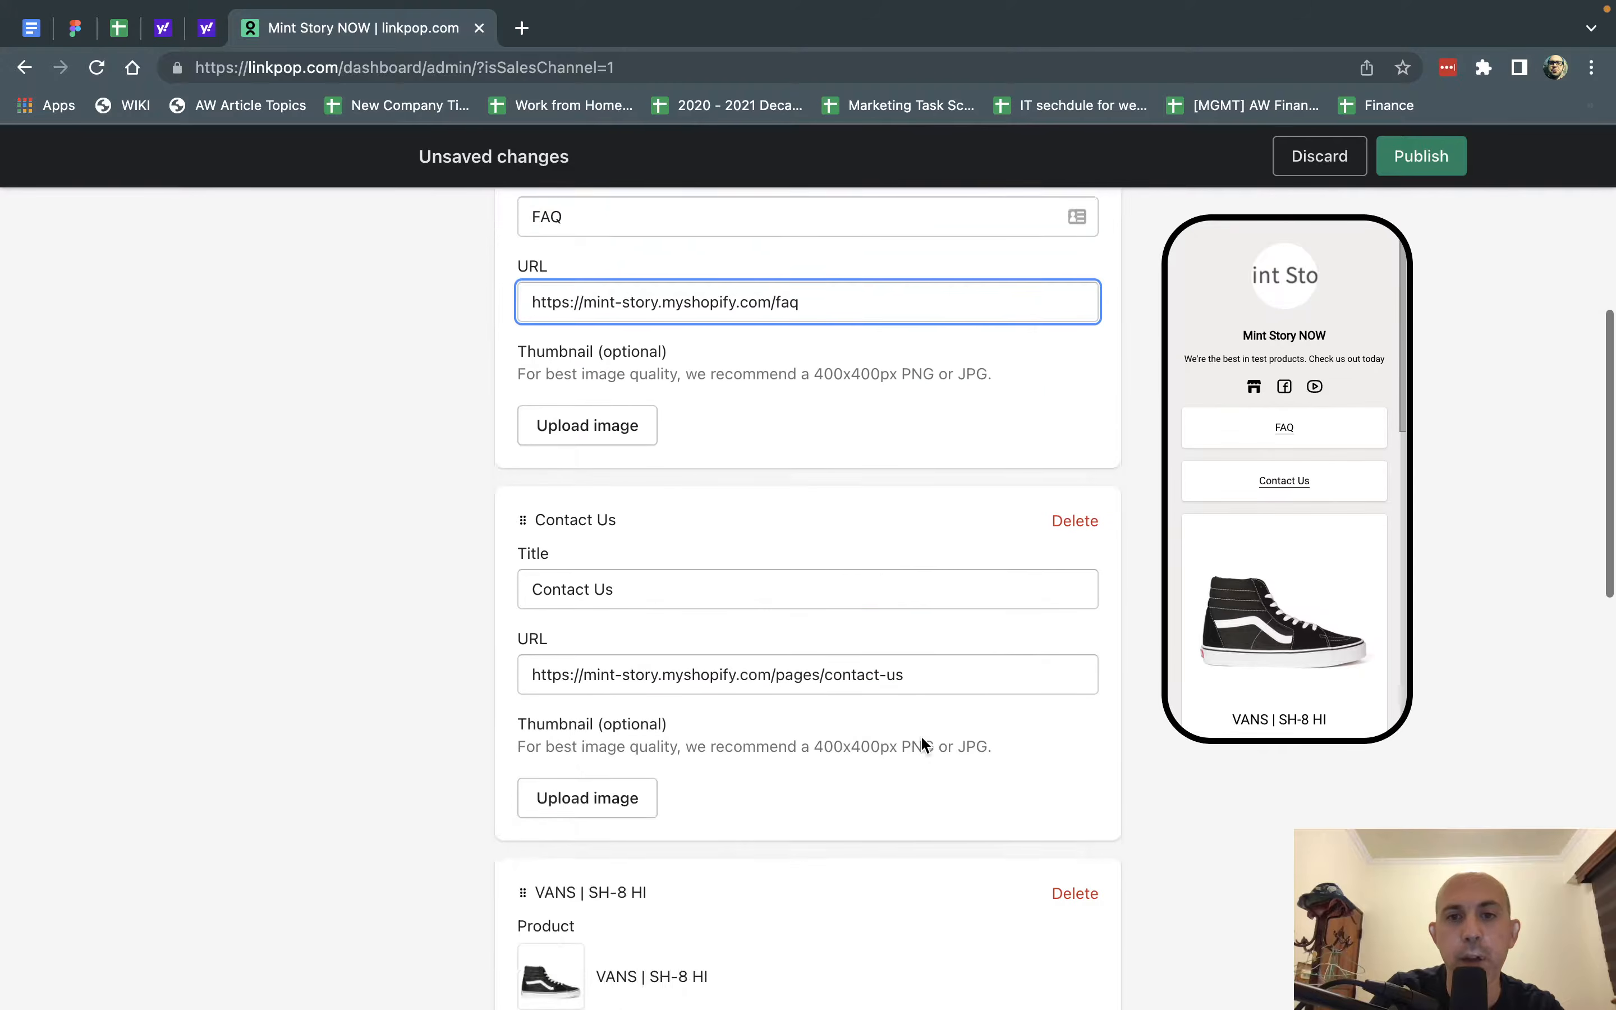
{"action": "left_click", "coordinate": [1095, 951]}
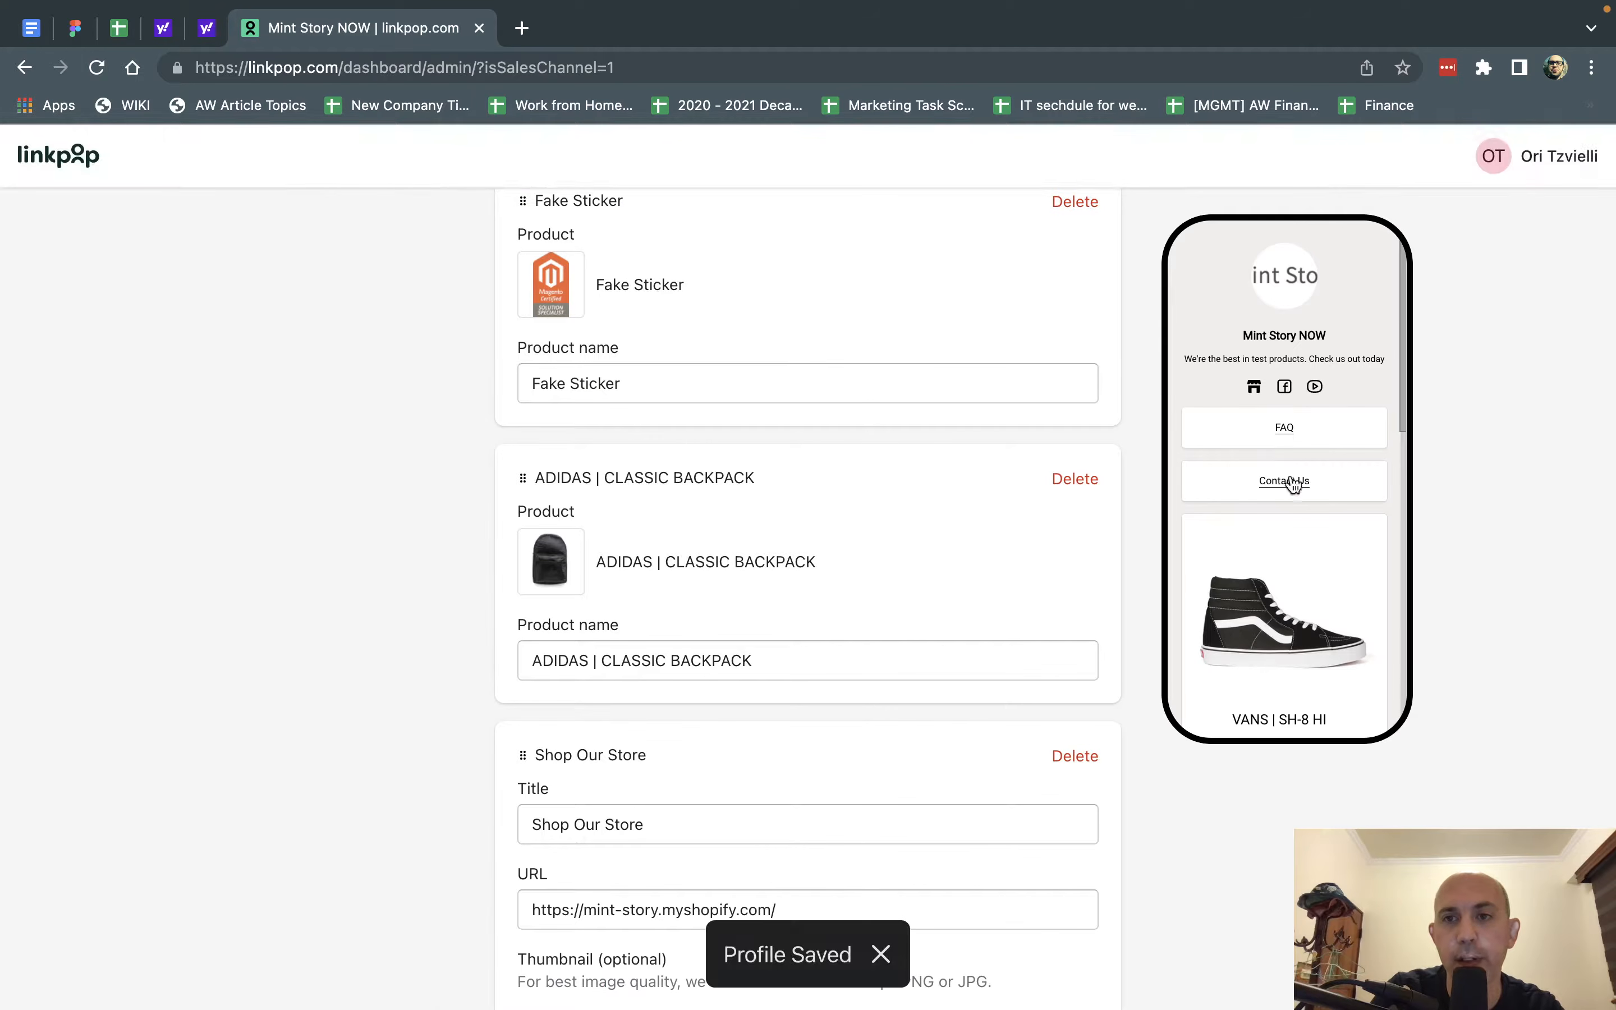
Add a shoppable link for the product "12 set 10/5 11:47 single variant" from the connected store.
{"action": "scroll", "coordinate": [987, 552], "scroll_direction": "up", "scroll_amount": 20}
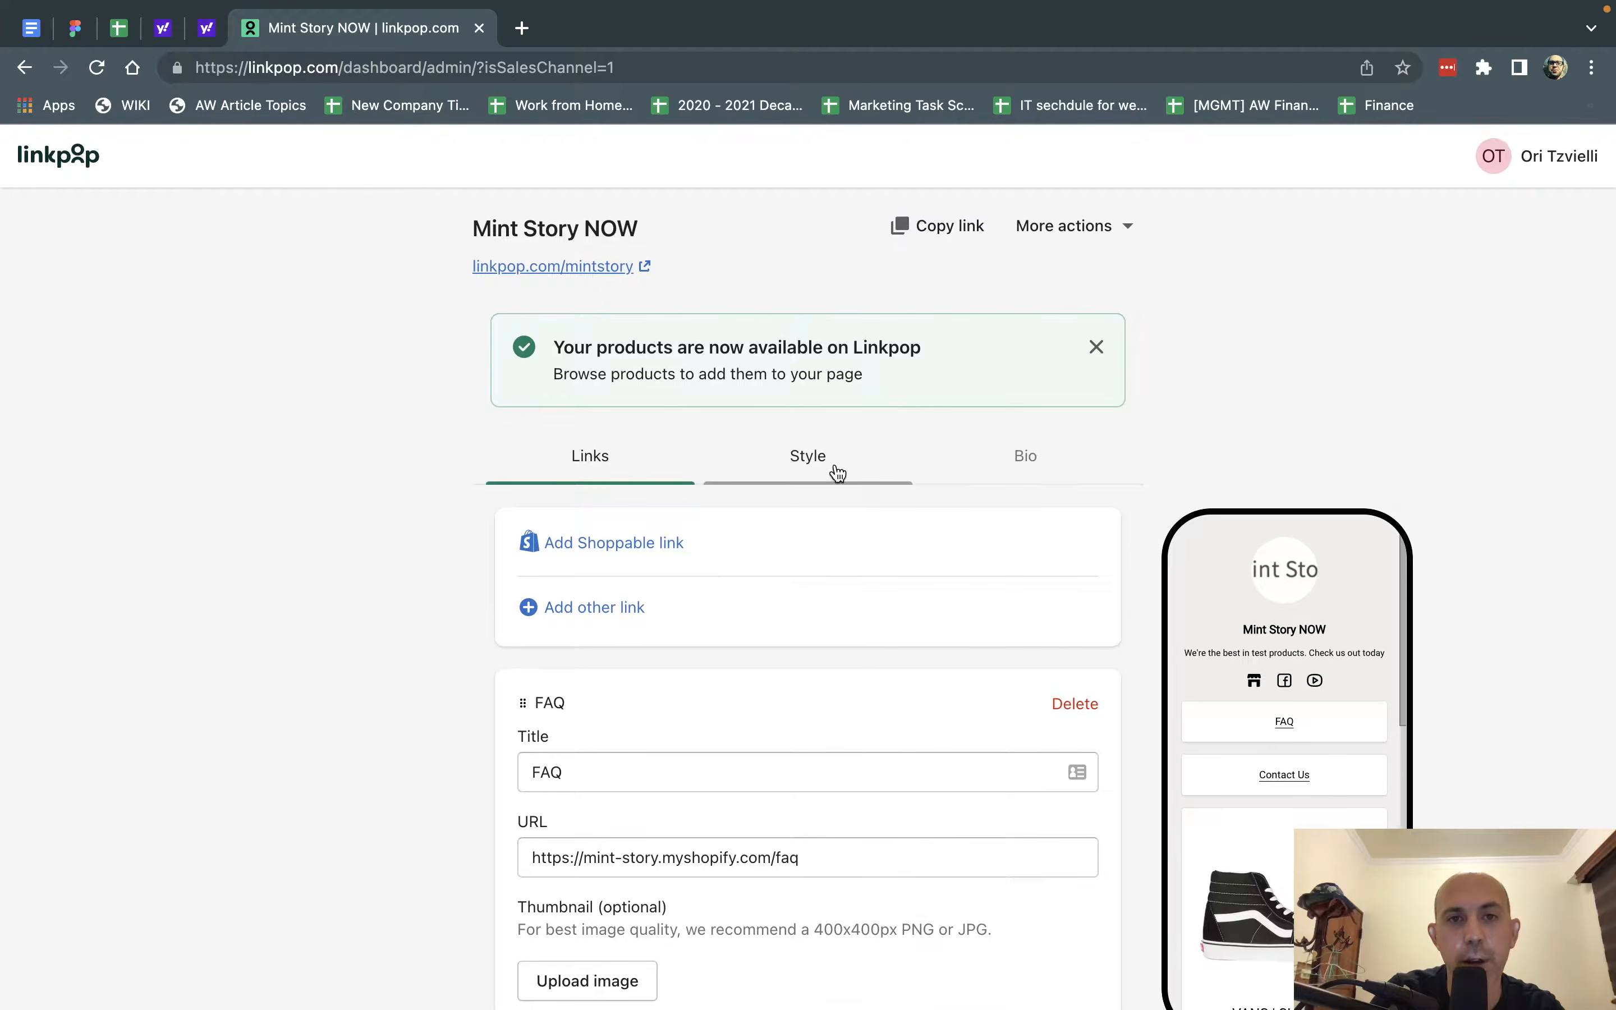
{"action": "left_click", "coordinate": [627, 546]}
{"action": "scroll", "coordinate": [640, 543], "scroll_direction": "down", "scroll_amount": 3}
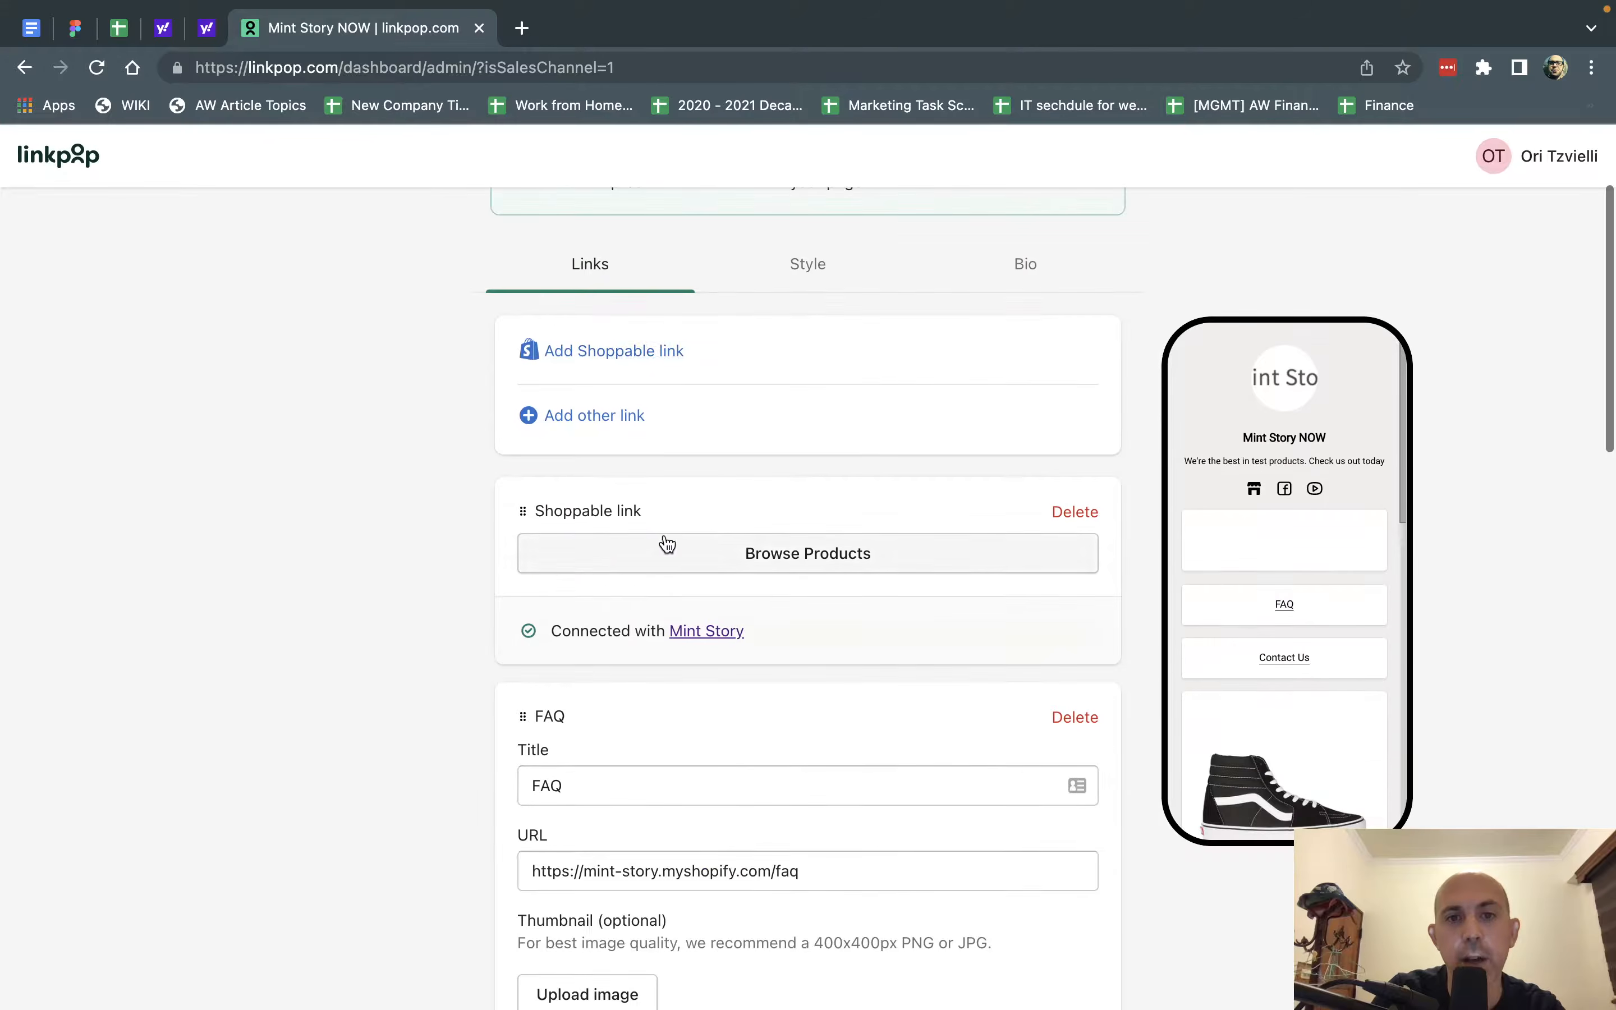
{"action": "left_click", "coordinate": [769, 547]}
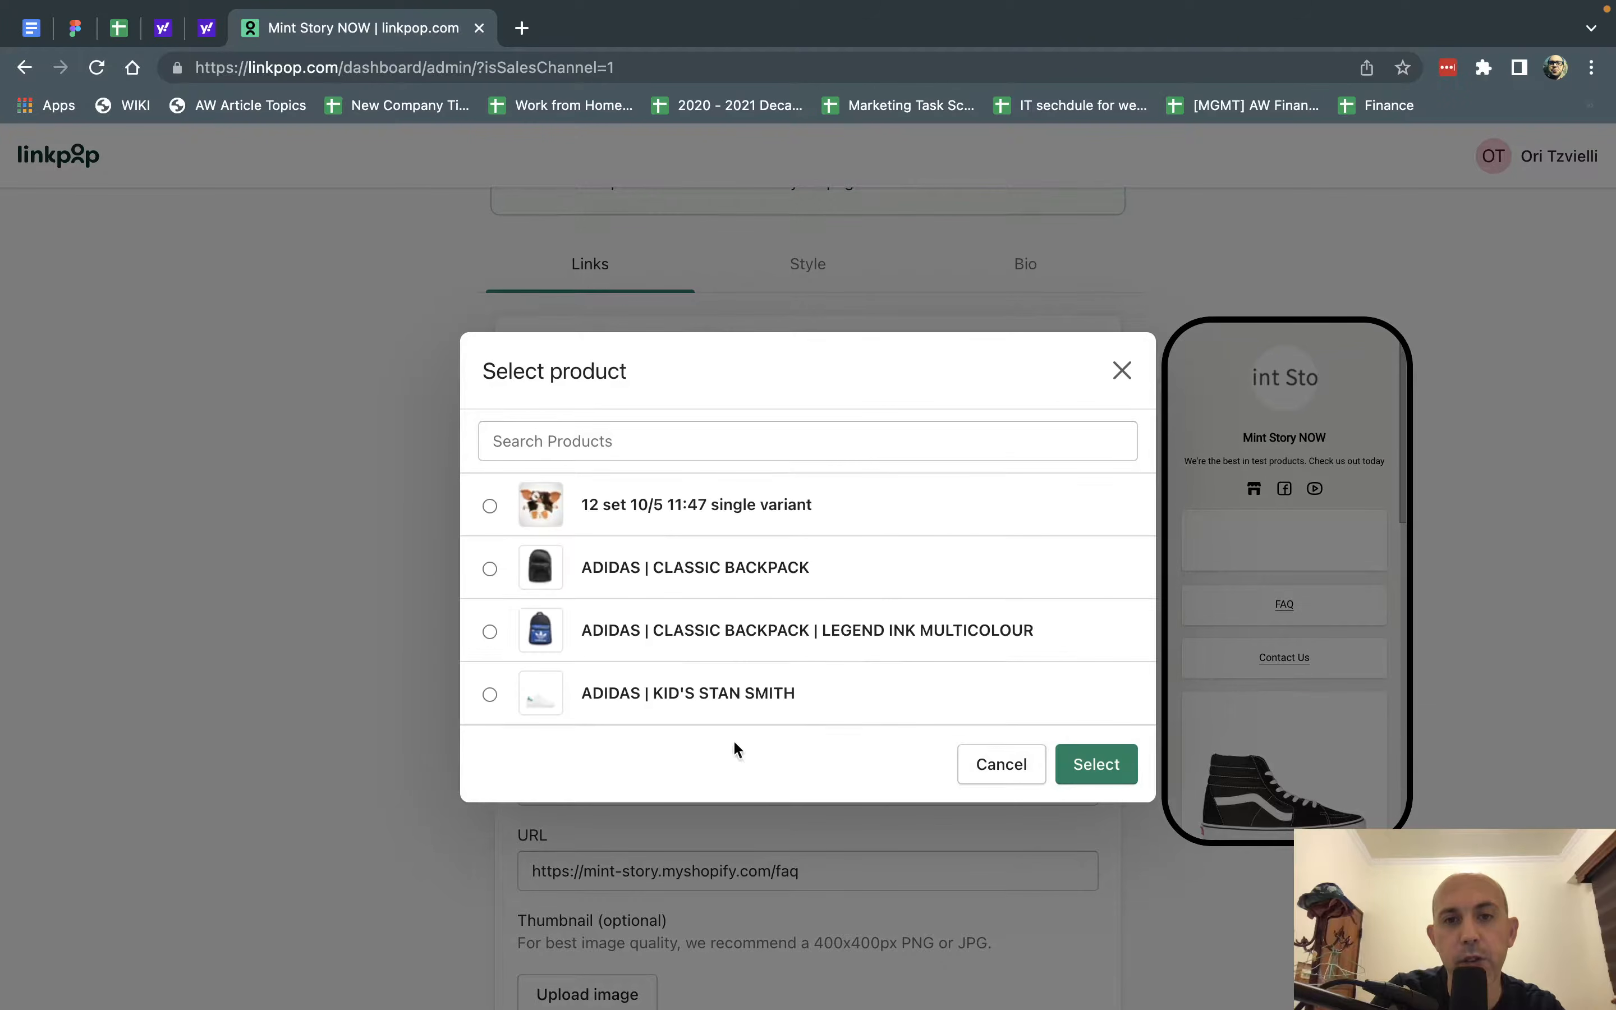
{"action": "left_click", "coordinate": [546, 512]}
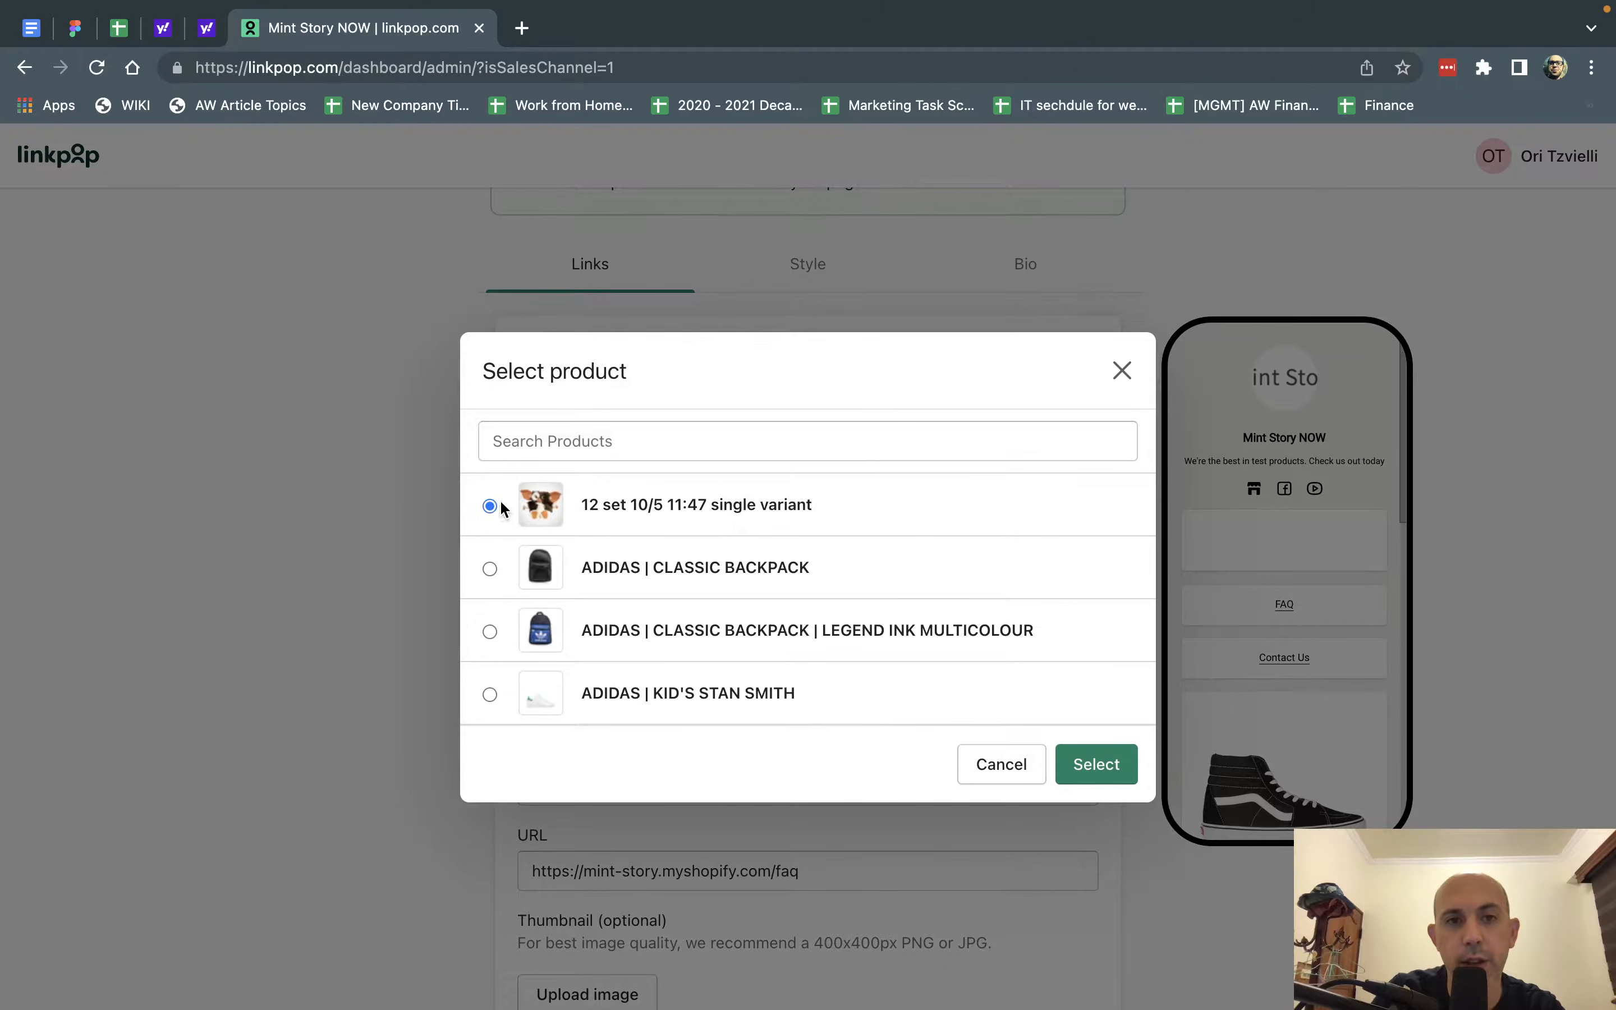
{"action": "left_click", "coordinate": [1103, 768]}
Rename the newly added shoppable product to Gizmo.
{"action": "scroll", "coordinate": [935, 715], "scroll_direction": "down", "scroll_amount": 1}
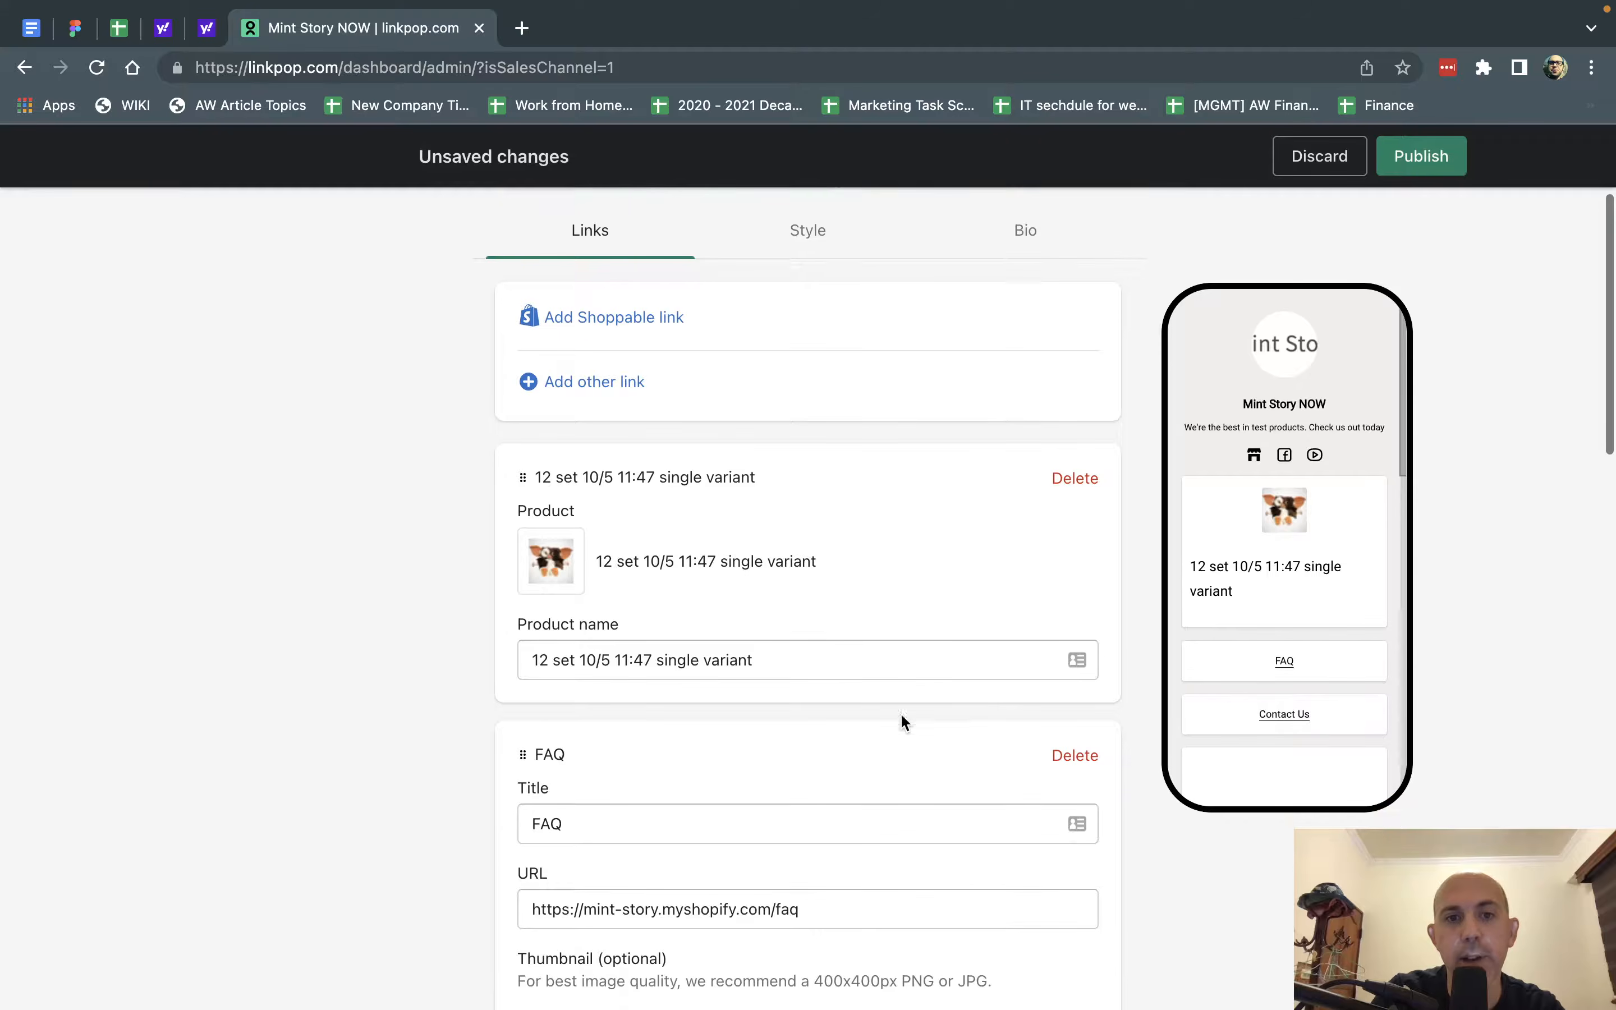
{"action": "triple_click", "coordinate": [749, 662]}
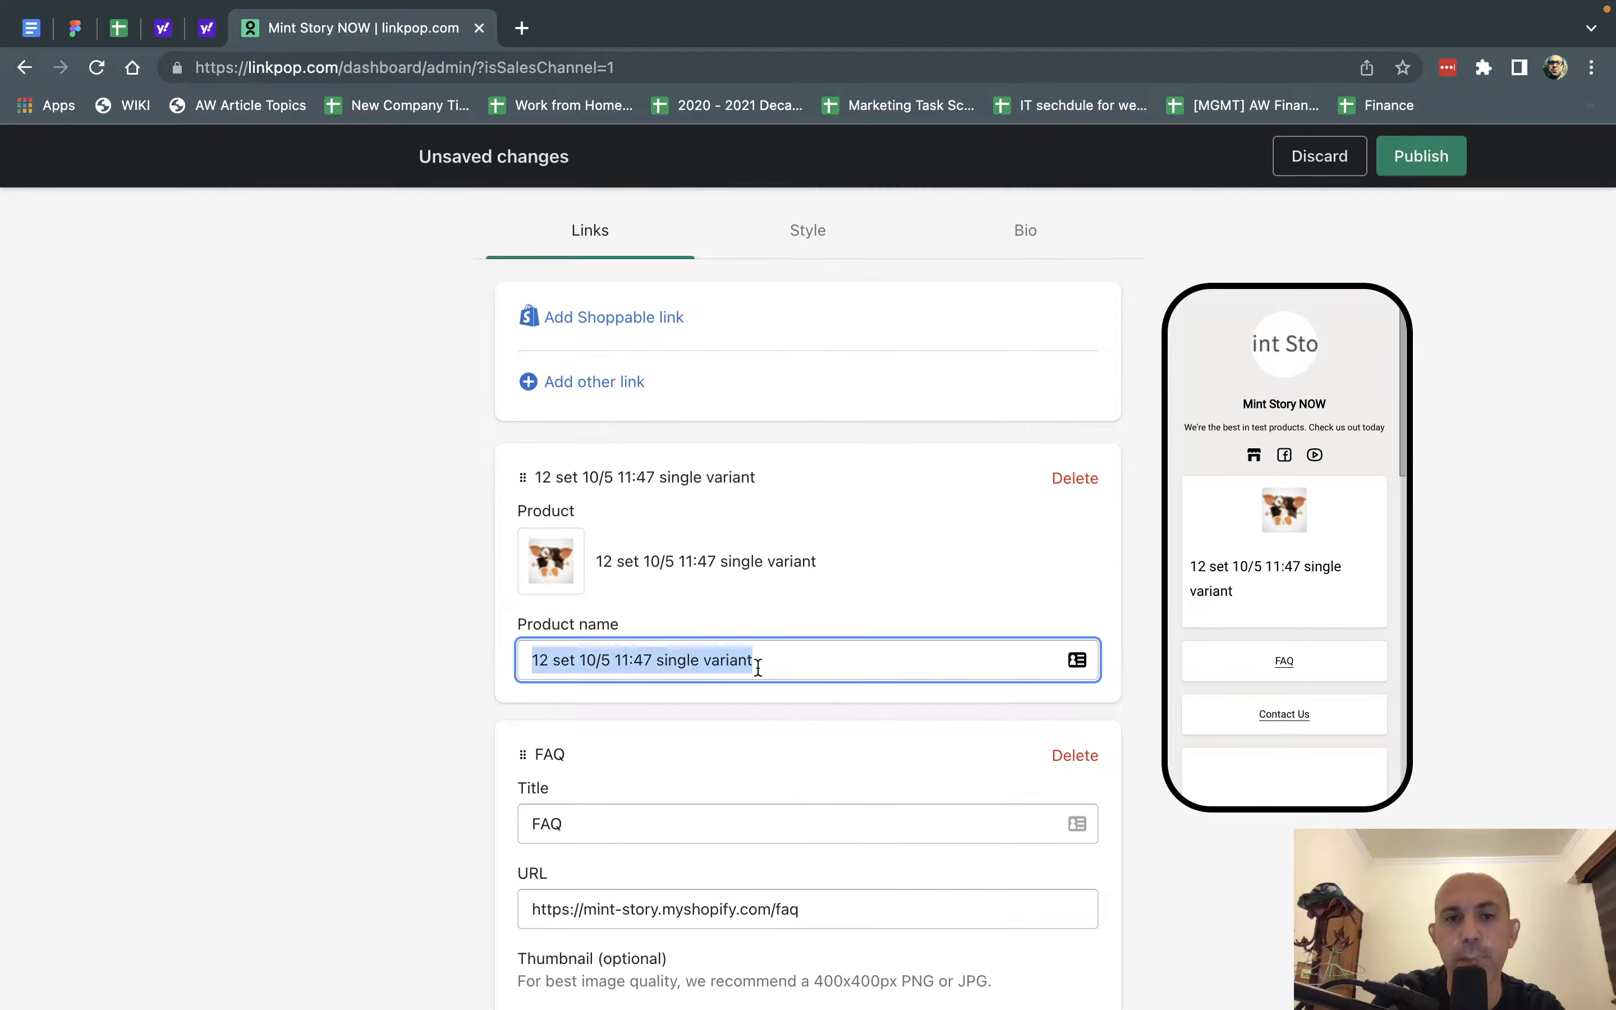
{"action": "type", "text": "FGi"}
{"action": "key", "text": "BackSpace"}
{"action": "key", "text": "BackSpace"}
{"action": "key", "text": "BackSpace"}
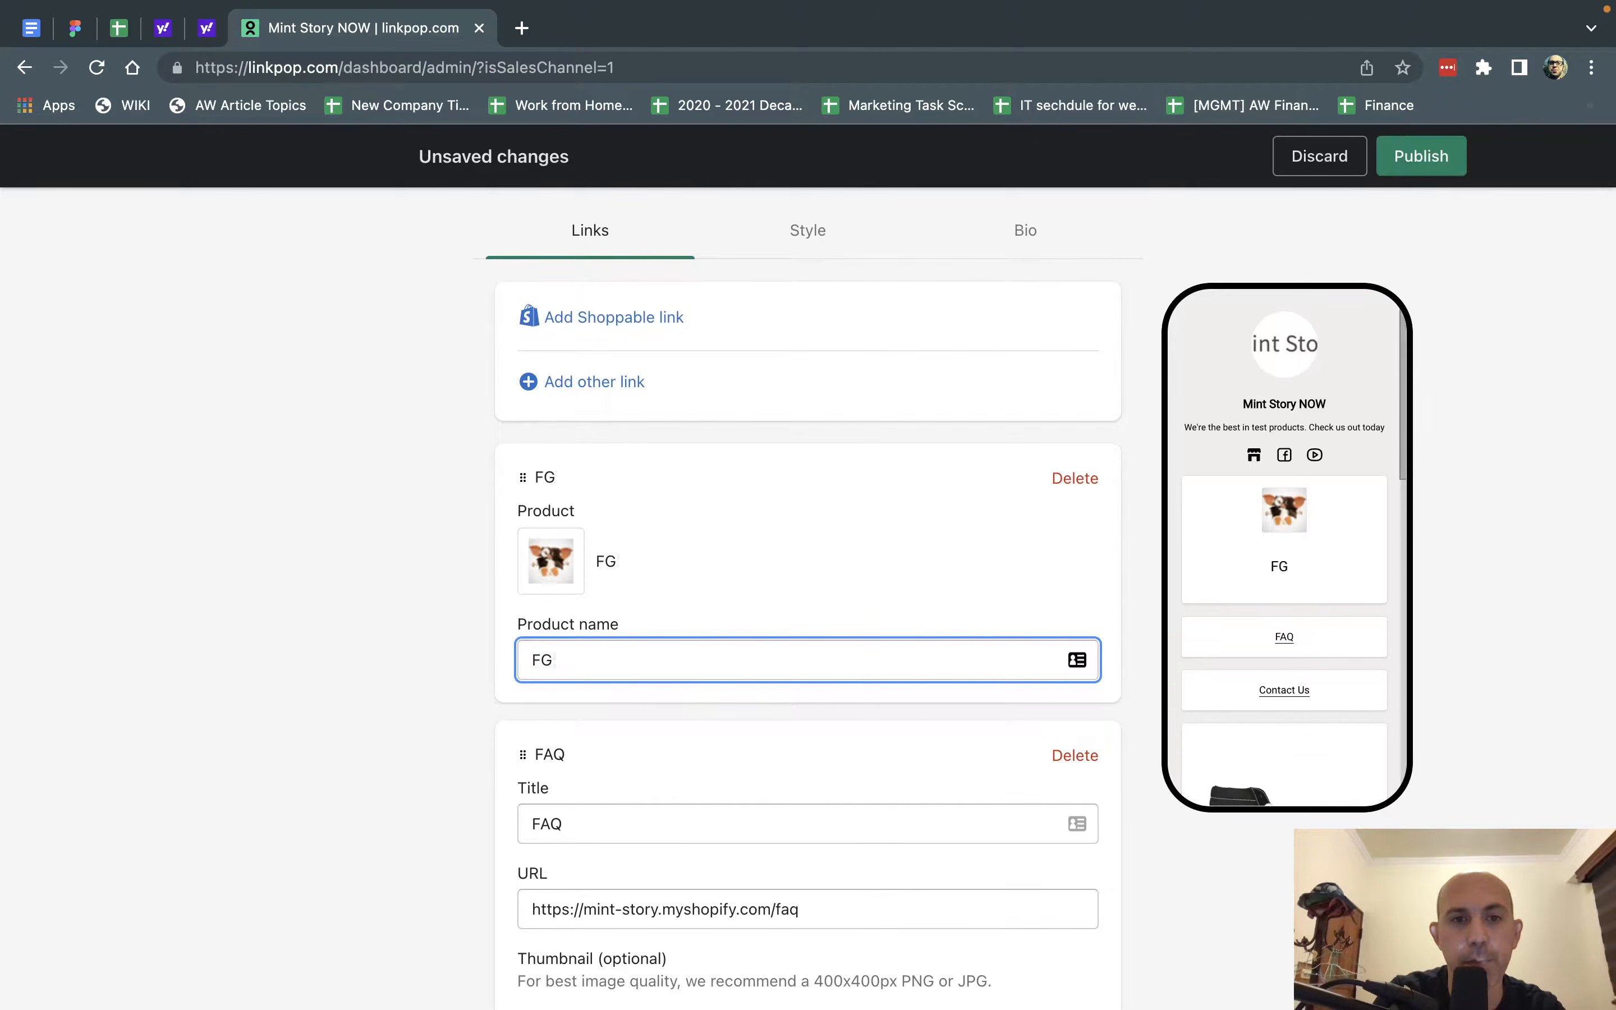
{"action": "type", "text": "Gizmo"}
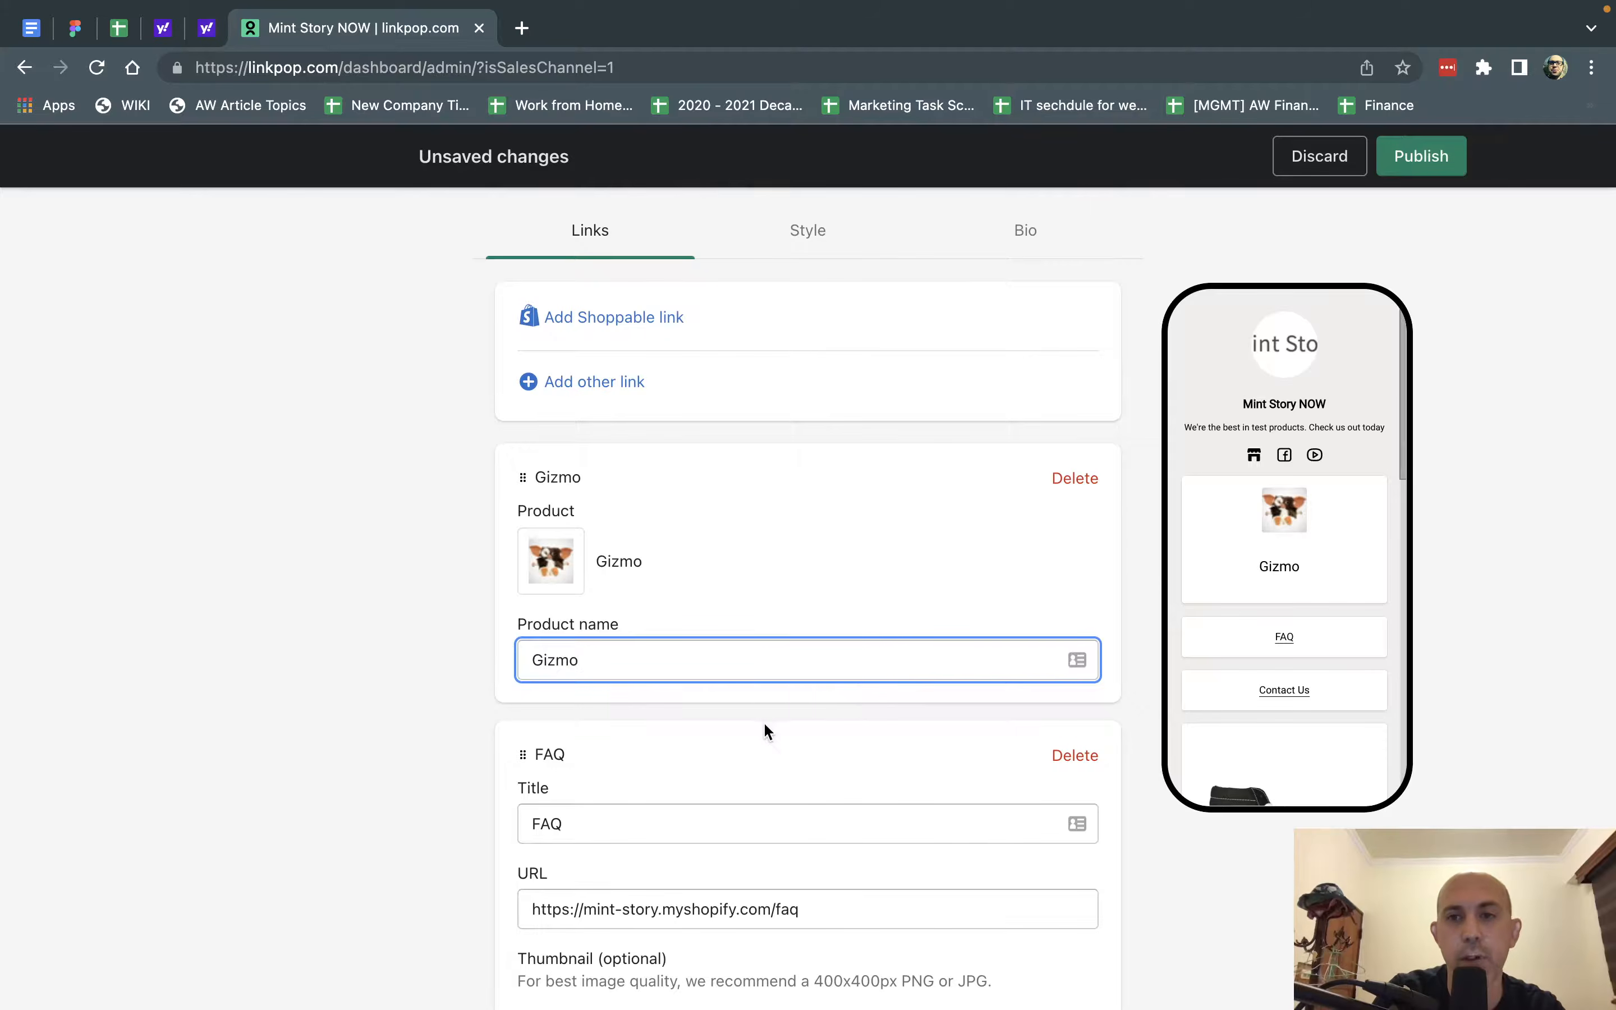
{"action": "left_click", "coordinate": [327, 659]}
Move the Gizmo product link below the FAQ link and check the order in the phone preview.
{"action": "scroll", "coordinate": [326, 662], "scroll_direction": "down", "scroll_amount": 3}
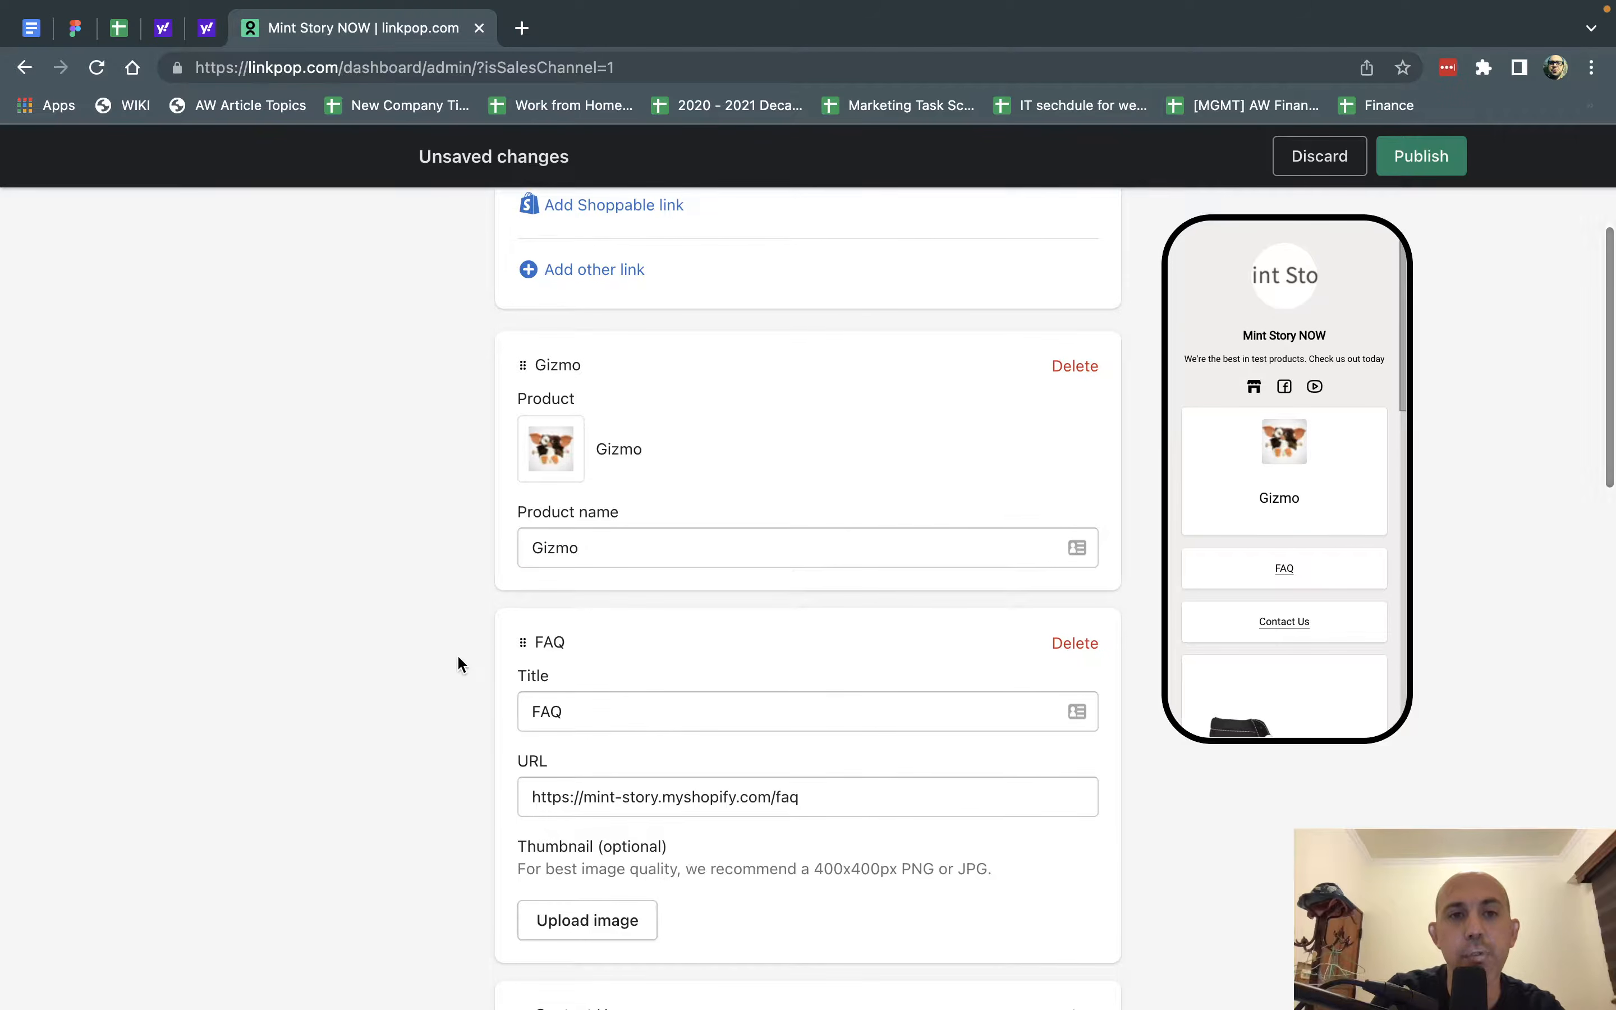
{"action": "scroll", "coordinate": [458, 661], "scroll_direction": "up", "scroll_amount": 1}
{"action": "scroll", "coordinate": [457, 663], "scroll_direction": "up", "scroll_amount": 1}
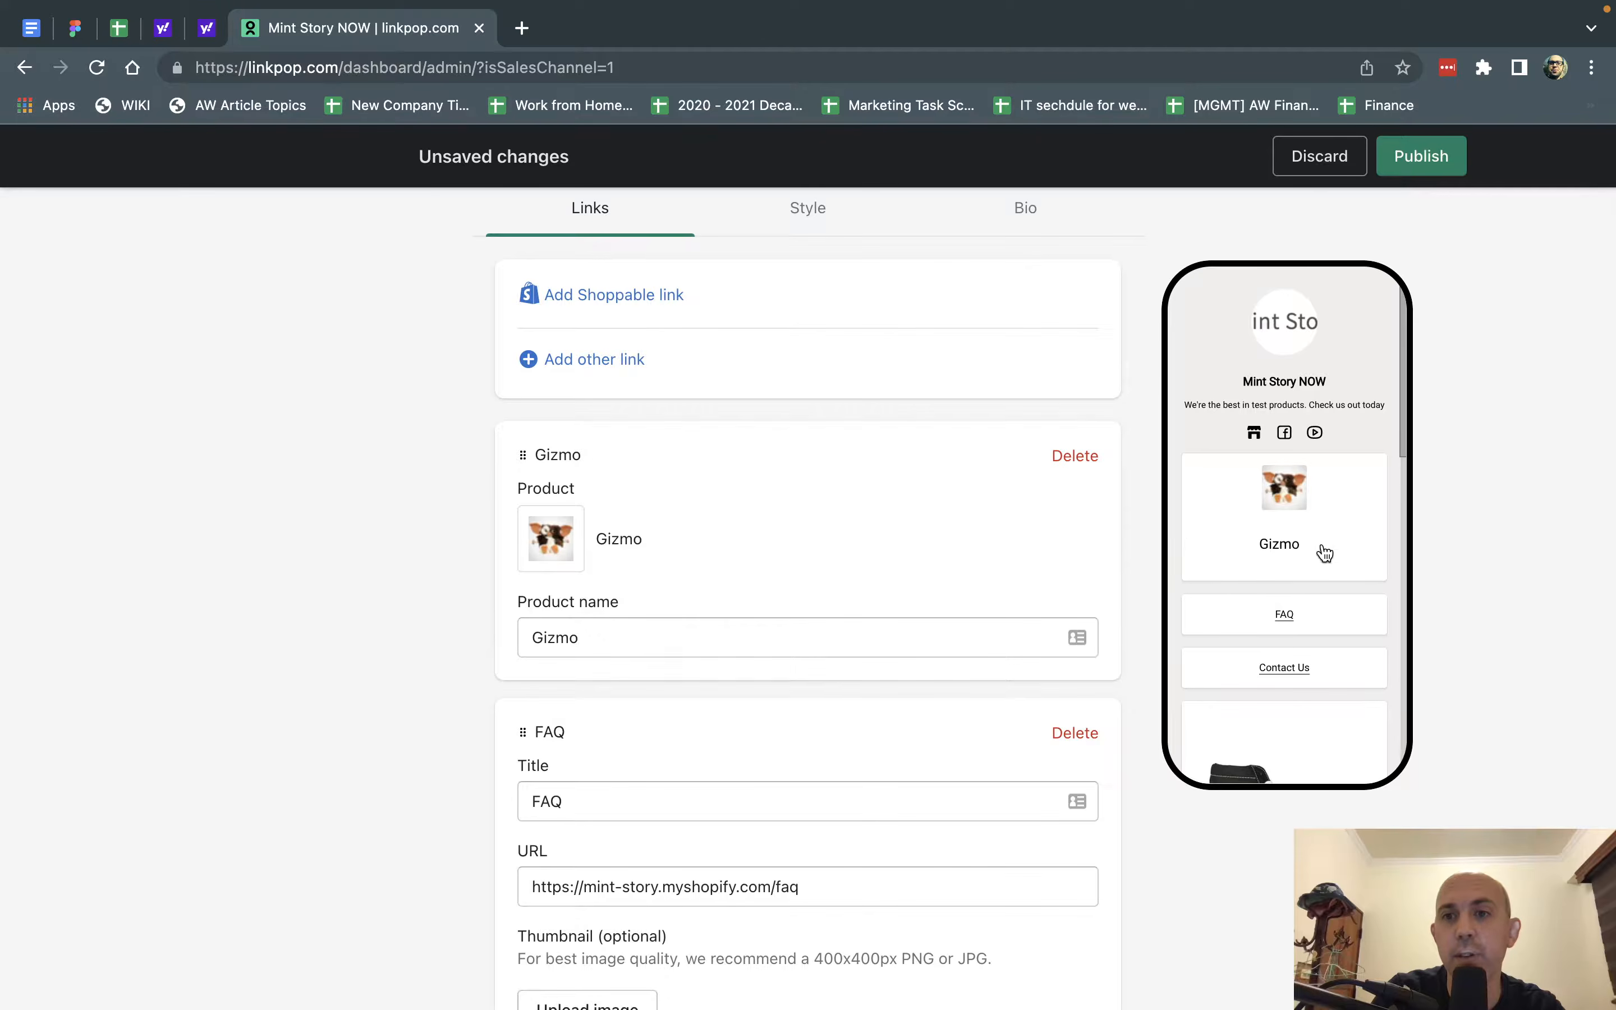
{"action": "left_click_drag", "start_coordinate": [521, 460], "coordinate": [517, 685]}
{"action": "scroll", "coordinate": [1325, 628], "scroll_direction": "down", "scroll_amount": 10}
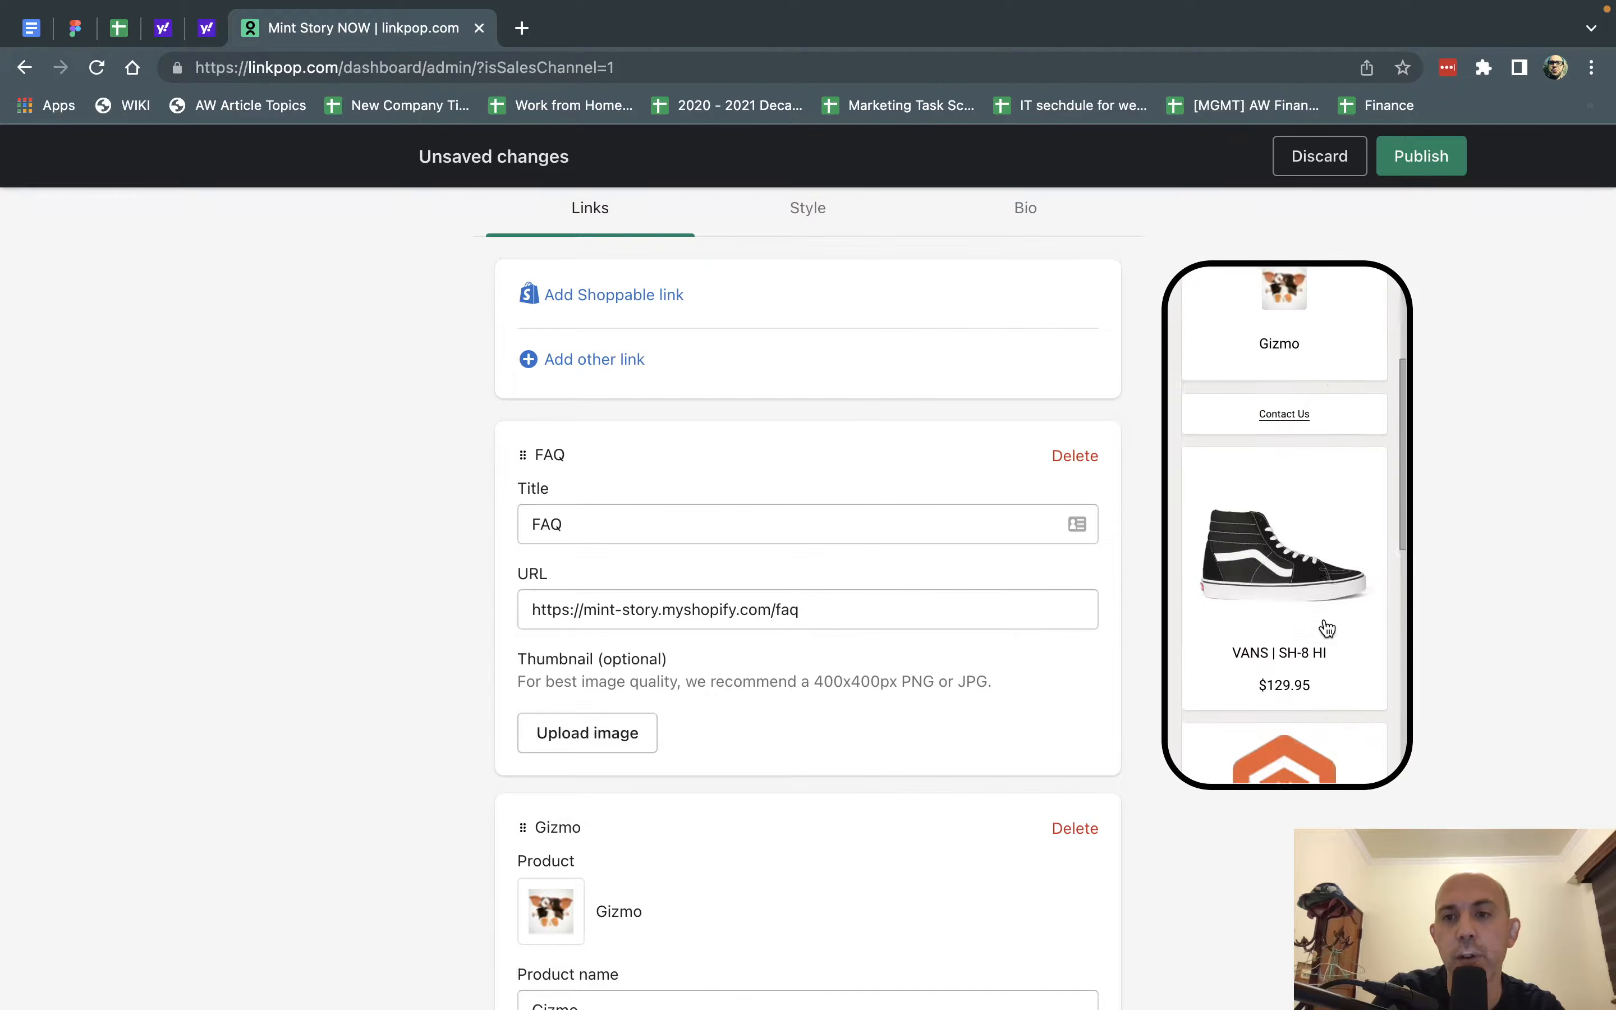
{"action": "scroll", "coordinate": [1327, 628], "scroll_direction": "up", "scroll_amount": 10}
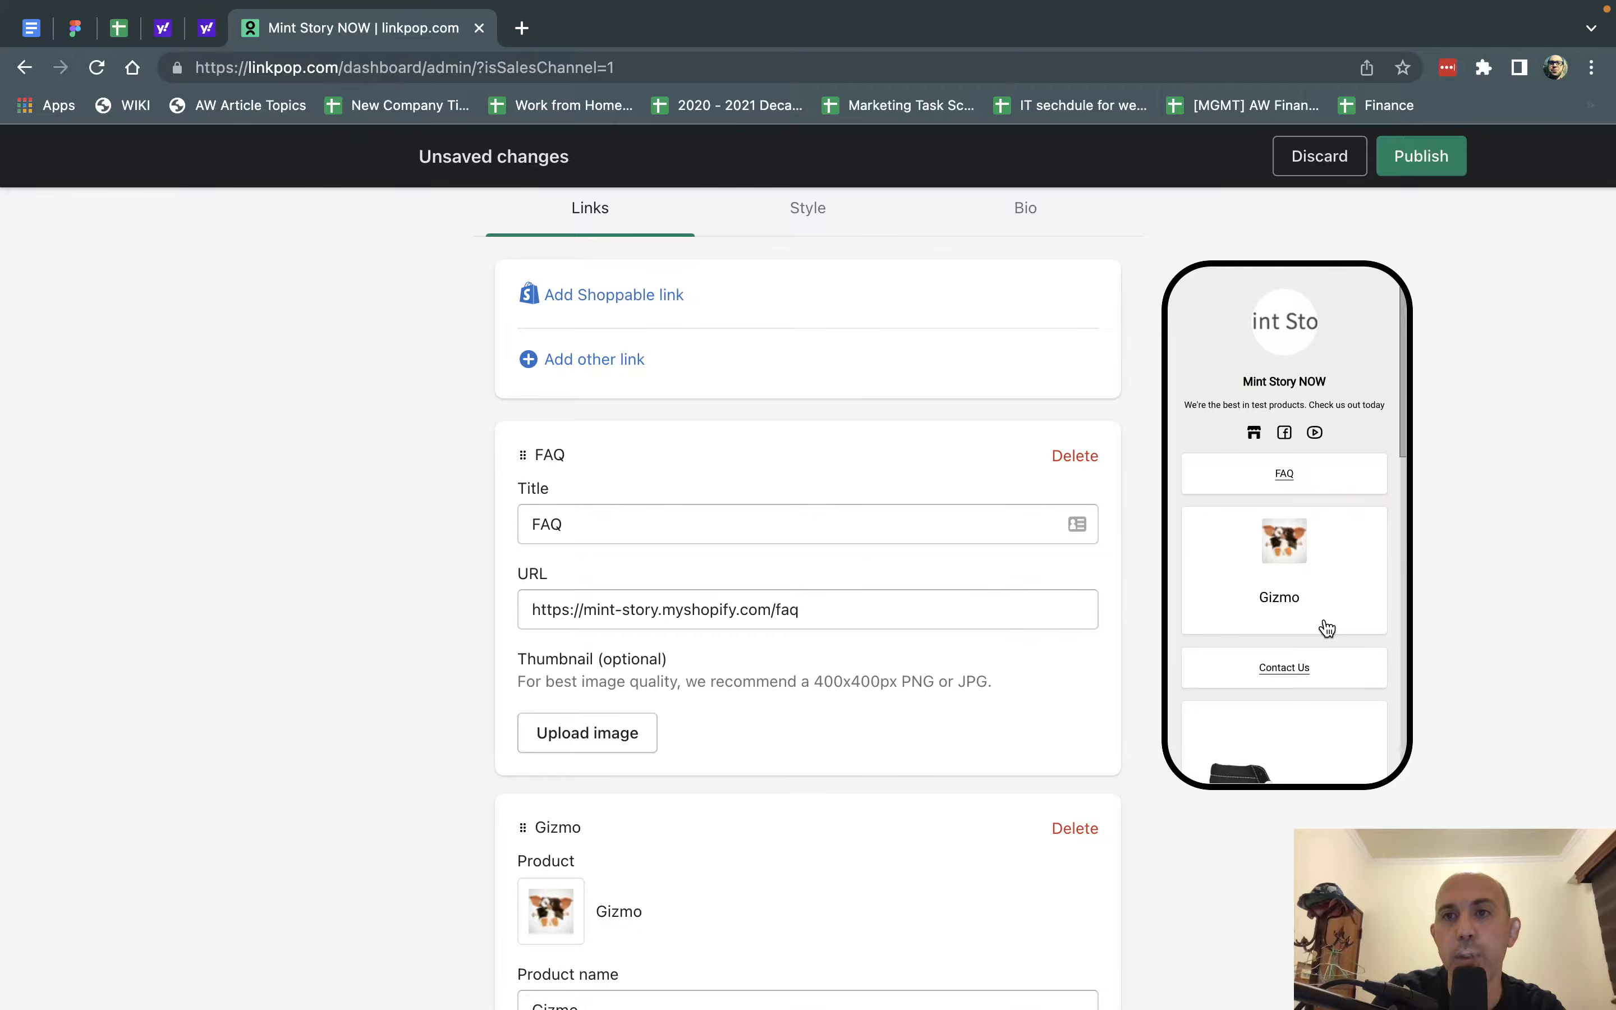
Publish the page changes and copy the page's public link.
{"action": "left_click", "coordinate": [1421, 155]}
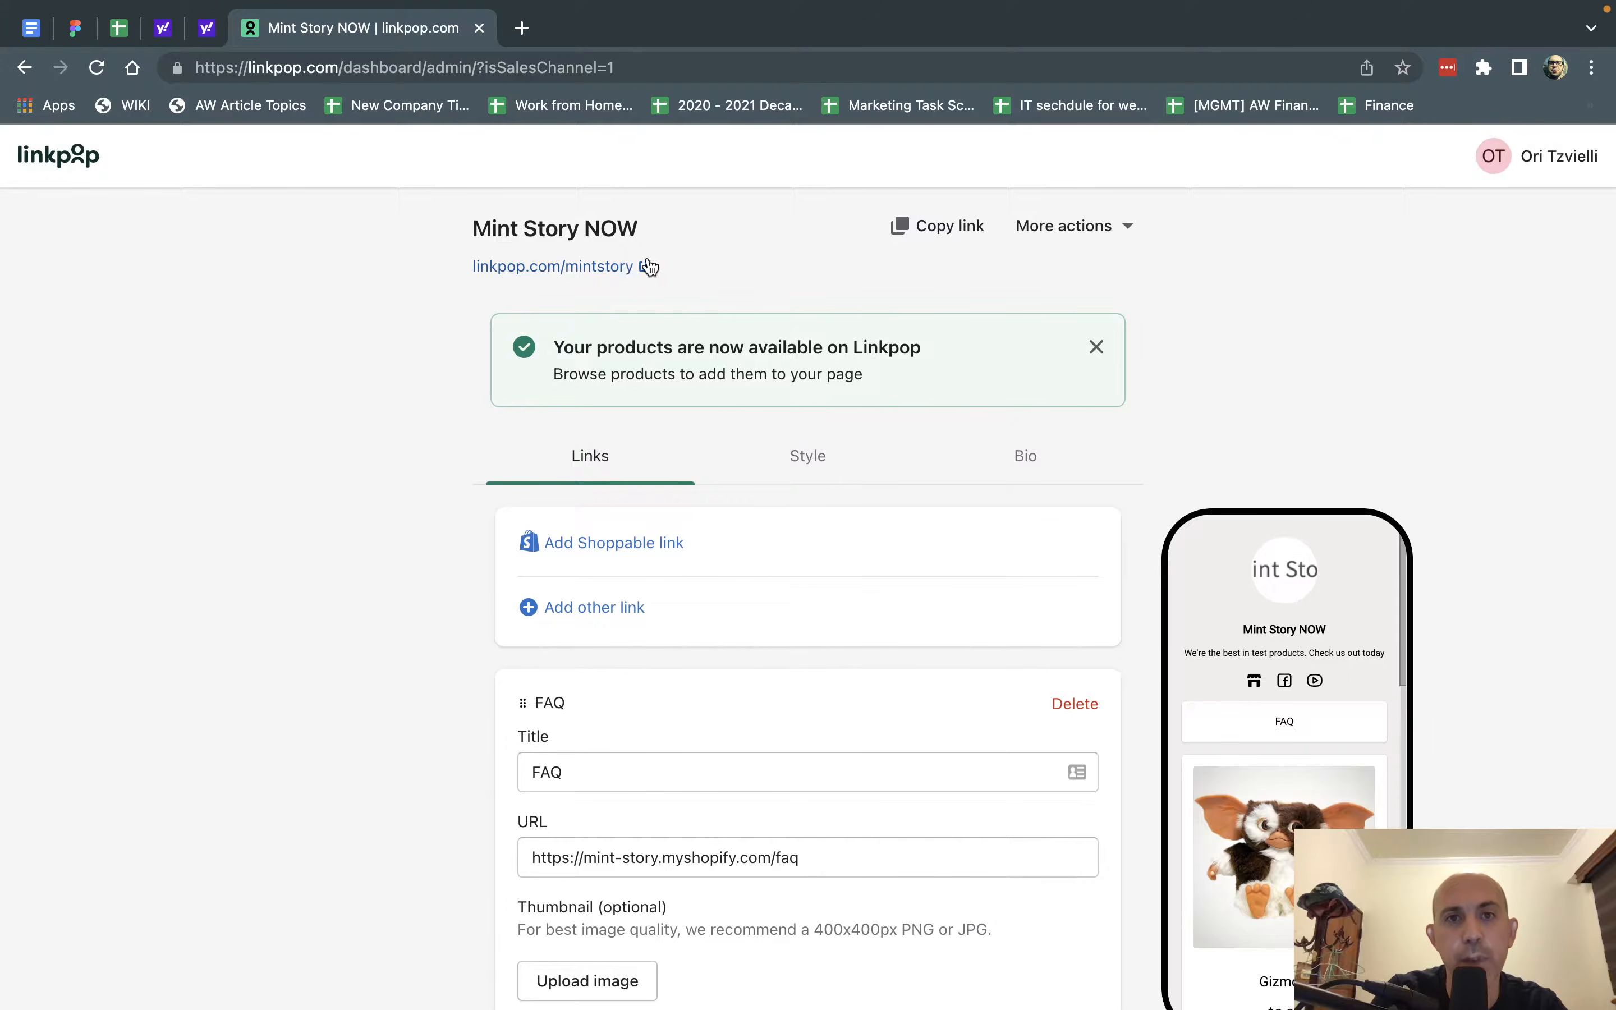
{"action": "left_click", "coordinate": [940, 235]}
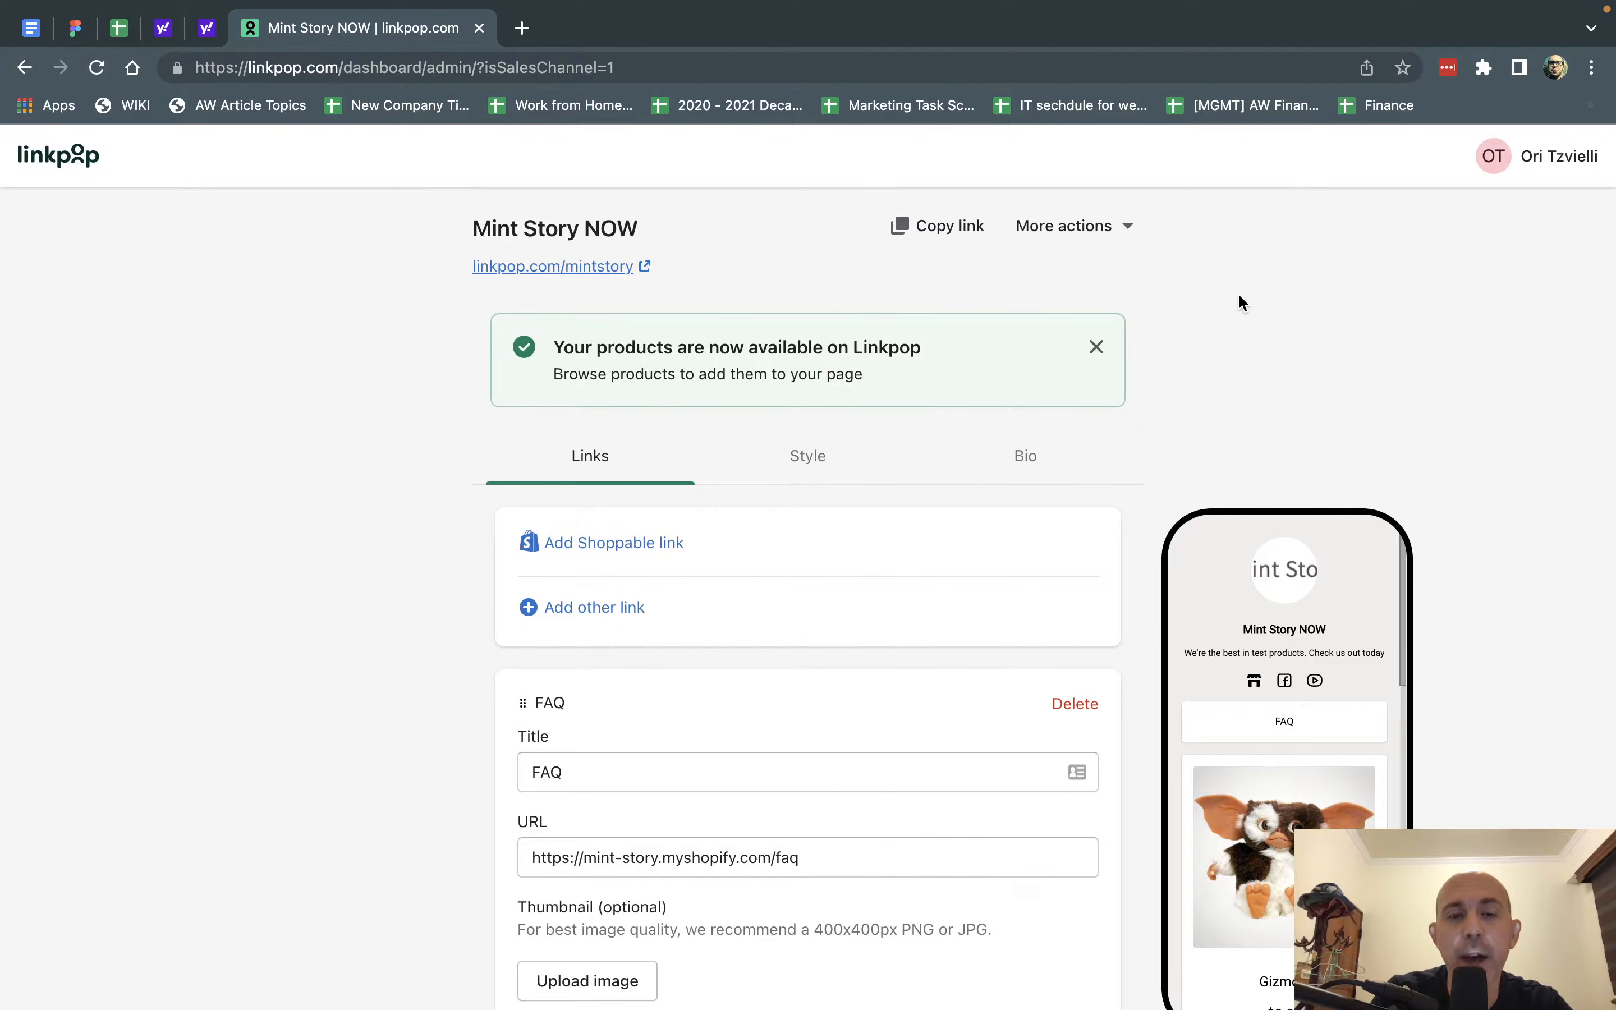
Open the page's analytics for the last 90 days and review the performance of the individual product links.
{"action": "left_click", "coordinate": [1109, 230]}
{"action": "left_click", "coordinate": [1092, 272]}
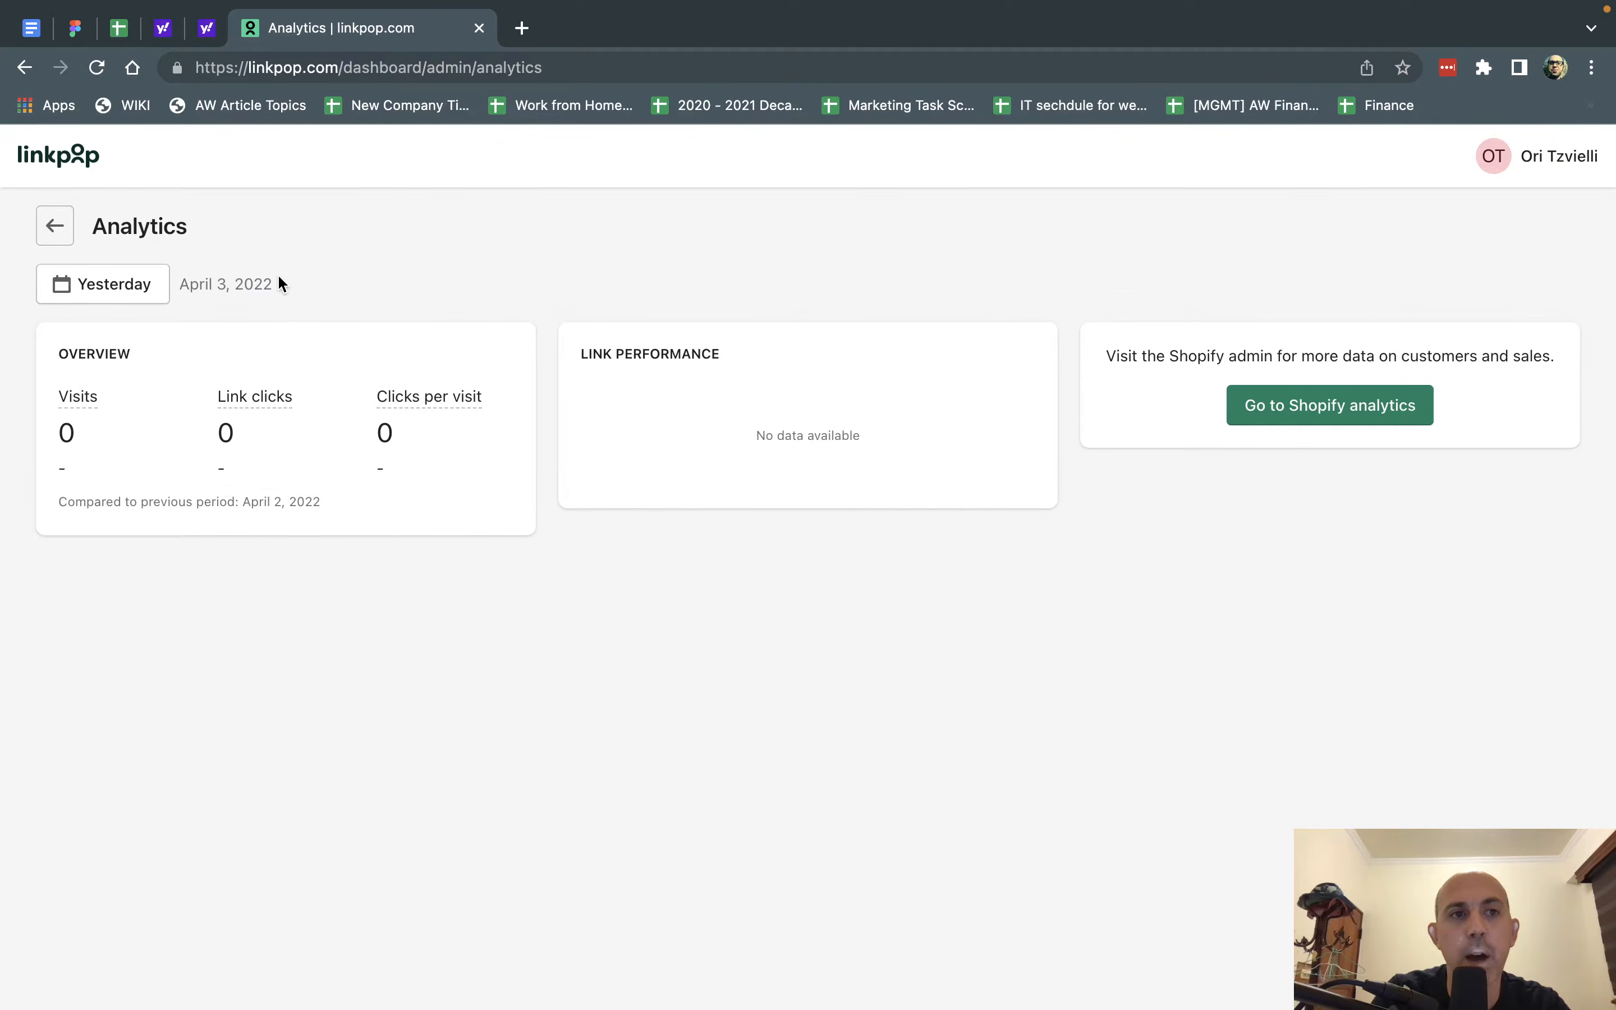
{"action": "left_click", "coordinate": [136, 288]}
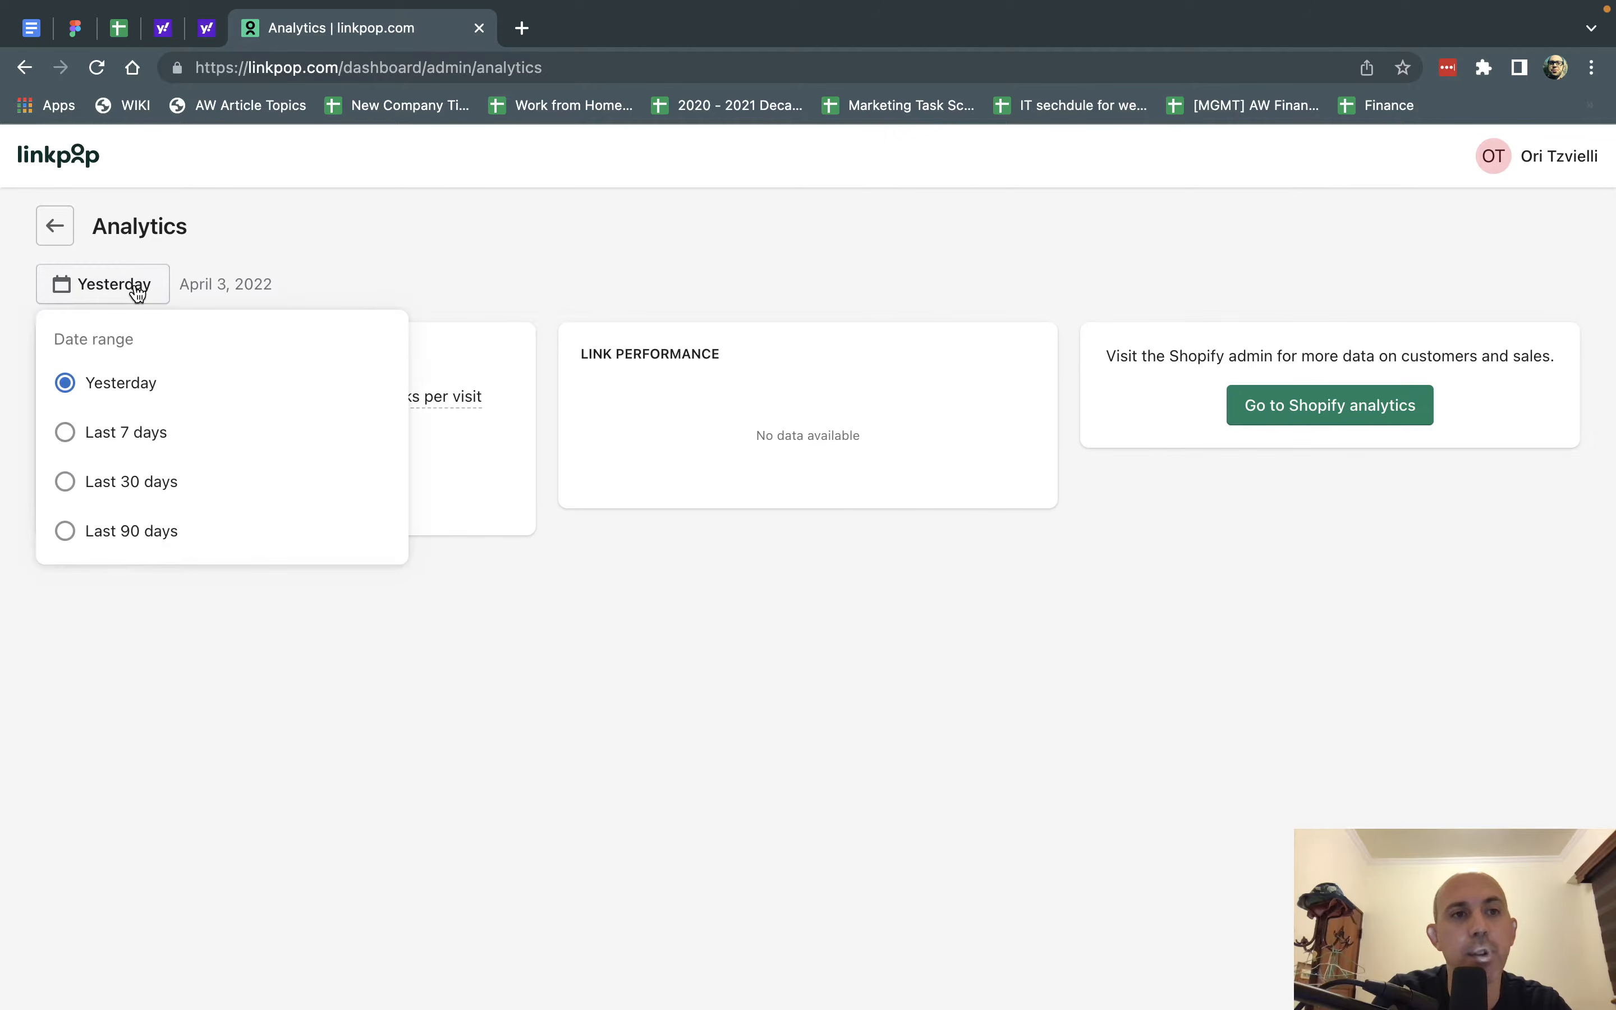
{"action": "left_click", "coordinate": [128, 532]}
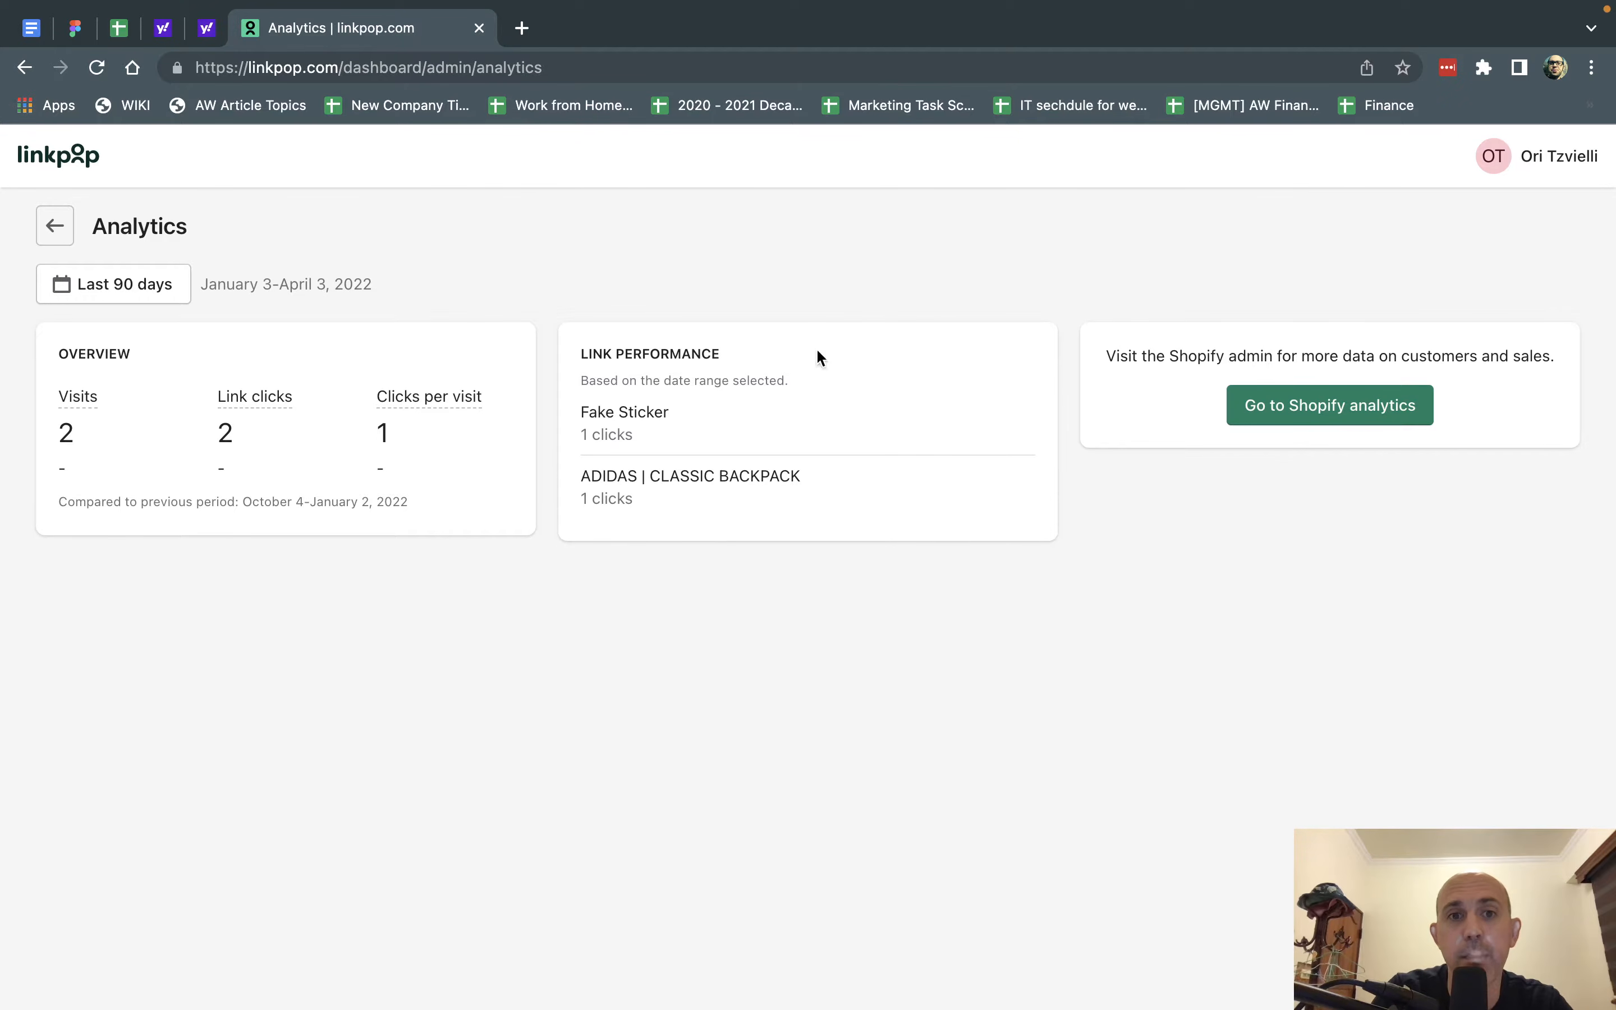
{"action": "left_click_drag", "start_coordinate": [580, 411], "coordinate": [681, 409]}
{"action": "left_click", "coordinate": [673, 434]}
{"action": "left_click_drag", "start_coordinate": [612, 475], "coordinate": [745, 476]}
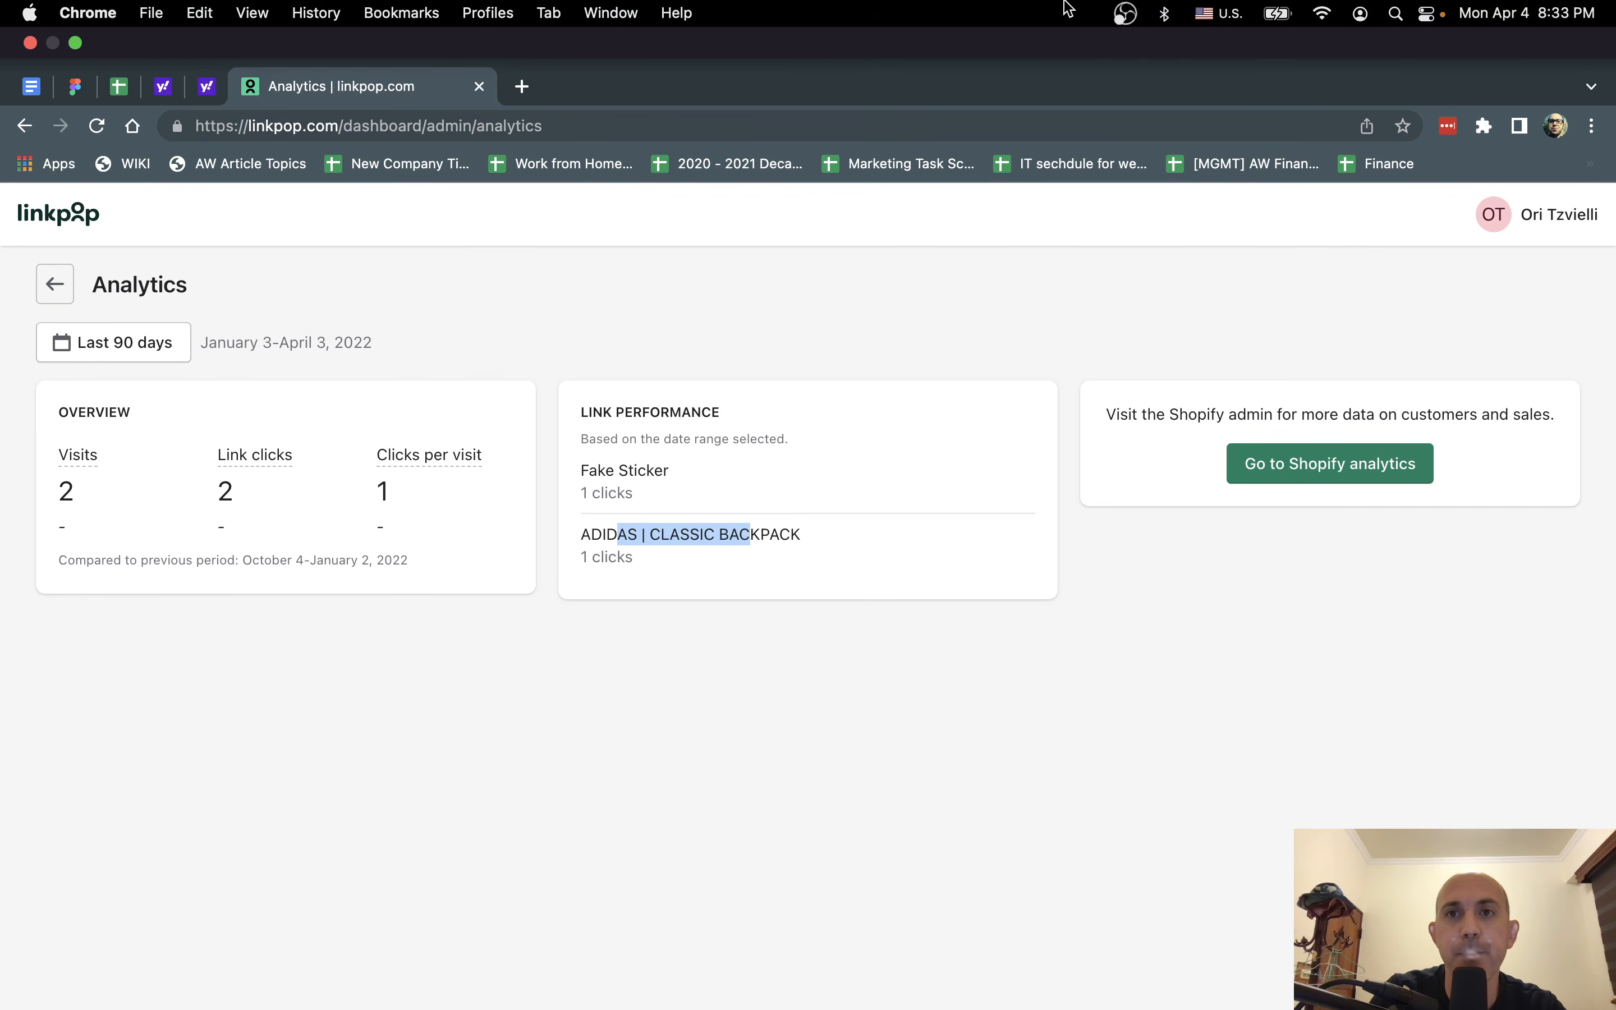
{"action": "left_click", "coordinate": [1124, 12]}
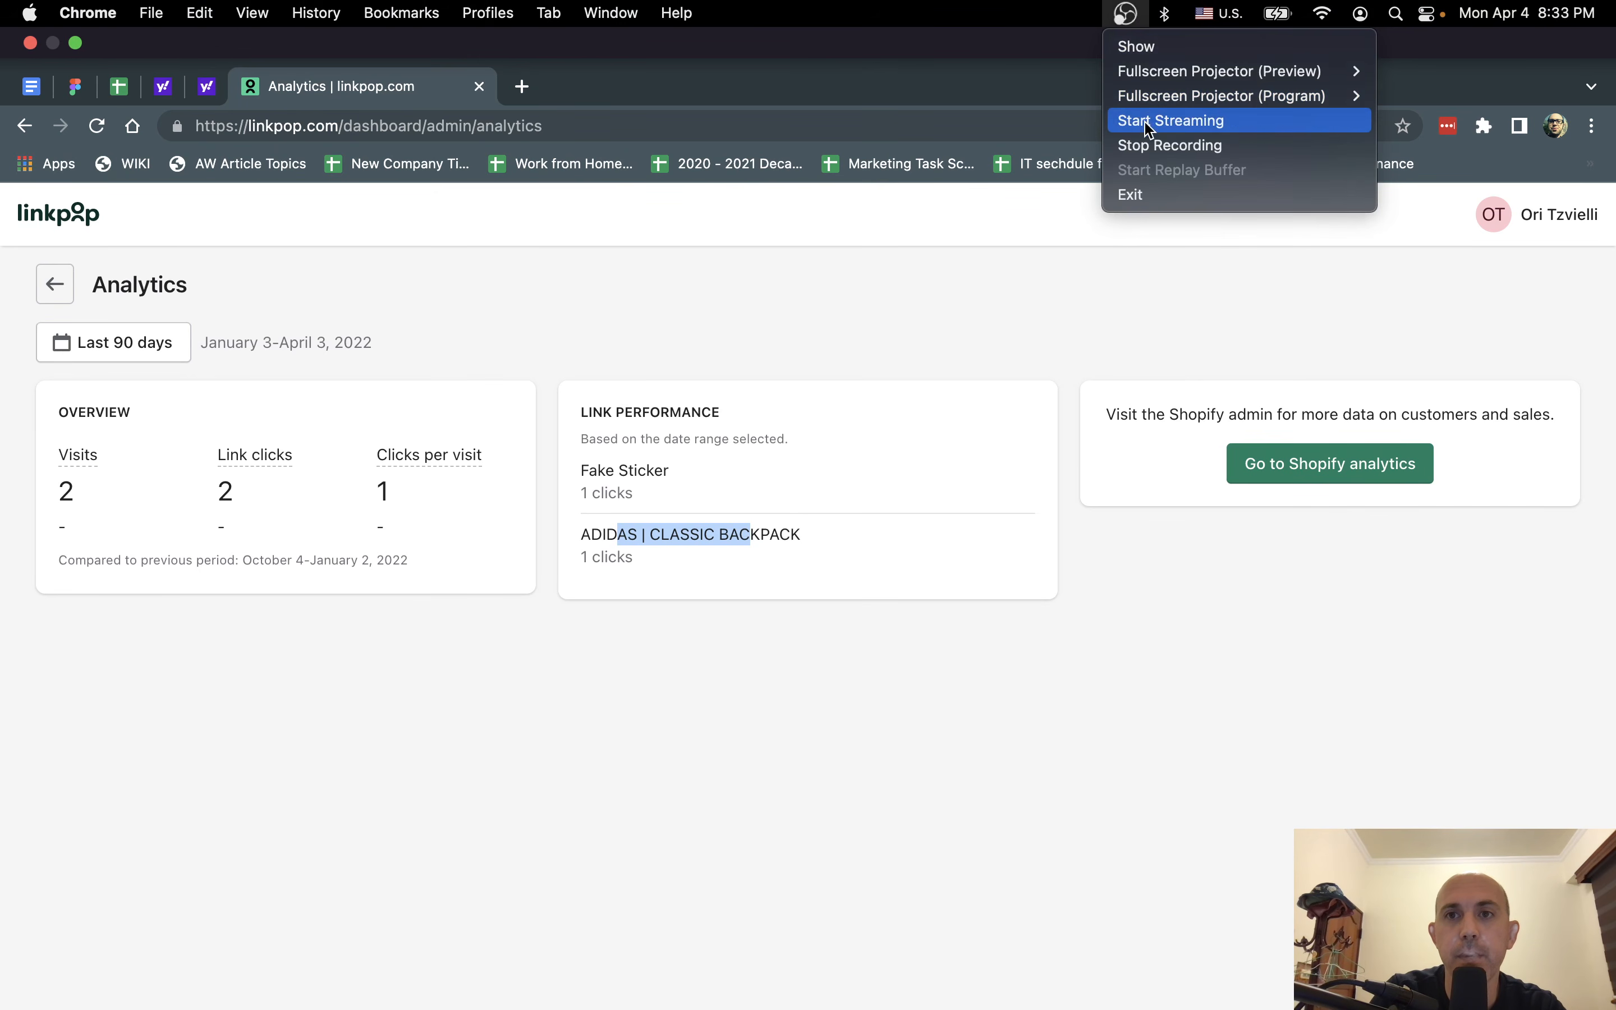